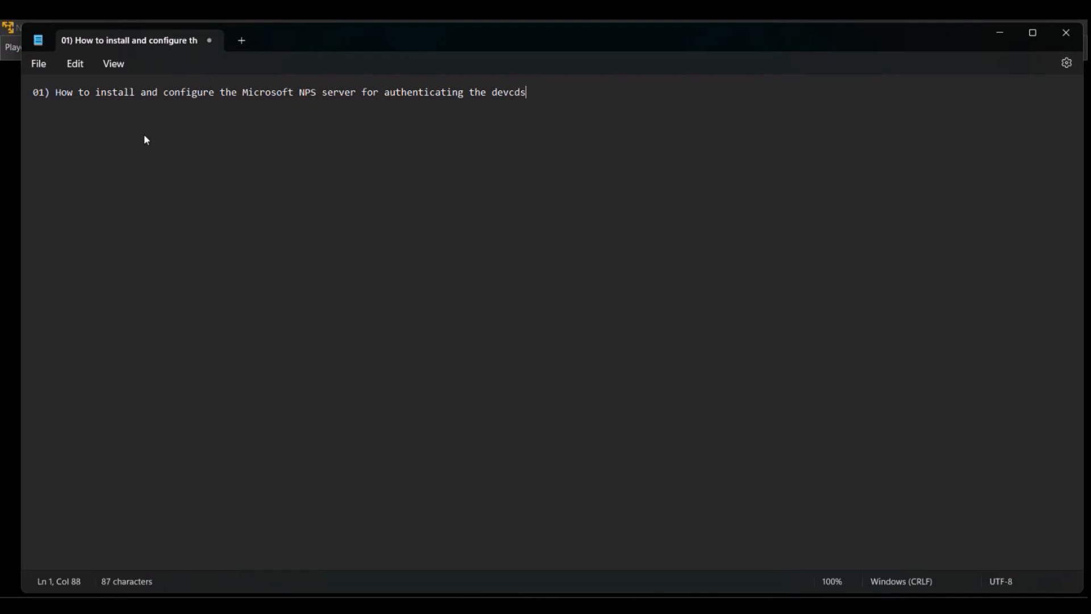
Finish line 01 ending '(Cisco Ios running switch, Cisco NX Os running switch)', correcting typos.
type("ices (")
type("Cisco Ios running c")
key("BackSpace")
type("siwtc")
key("BackSpace")
key("BackSpace")
key("BackSpace")
key("BackSpace")
type("witch, Cisco Nx")
key("BackSpace")
type("X Os ")
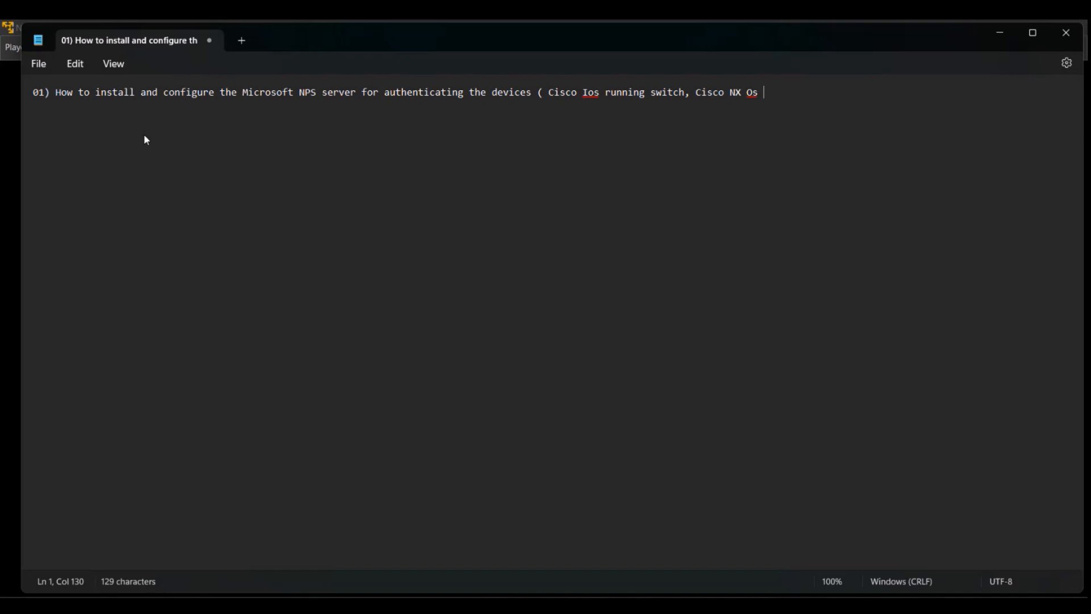
type("run")
type("ning ")
type("switch")
type(")")
Add line 02: 'How to configure the cisco ios running switch to authenticate with the radius server'.
key("Return")
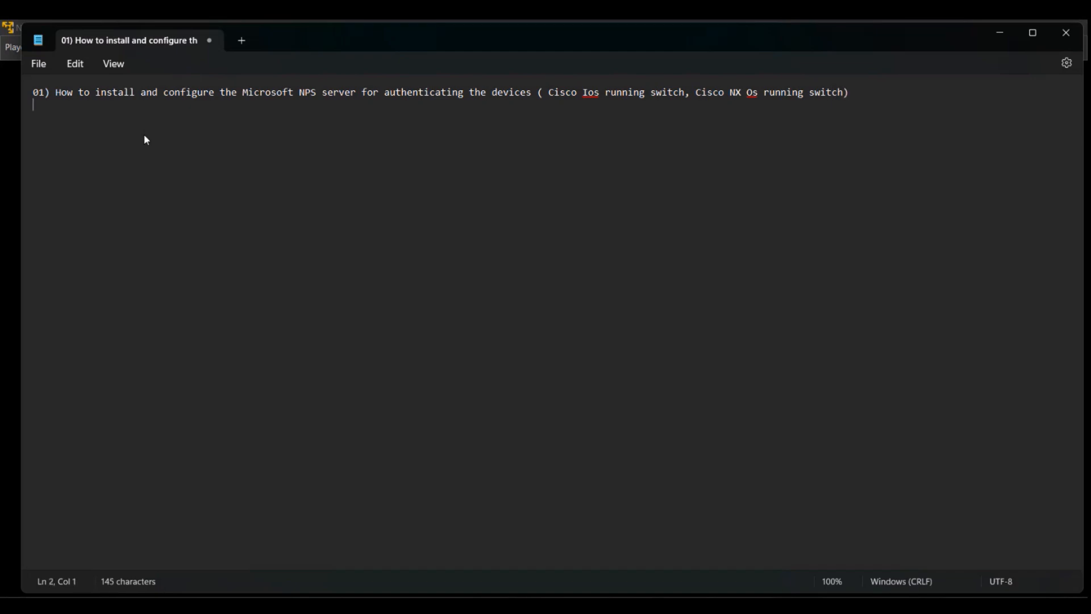
type("02) How to condfigure ")
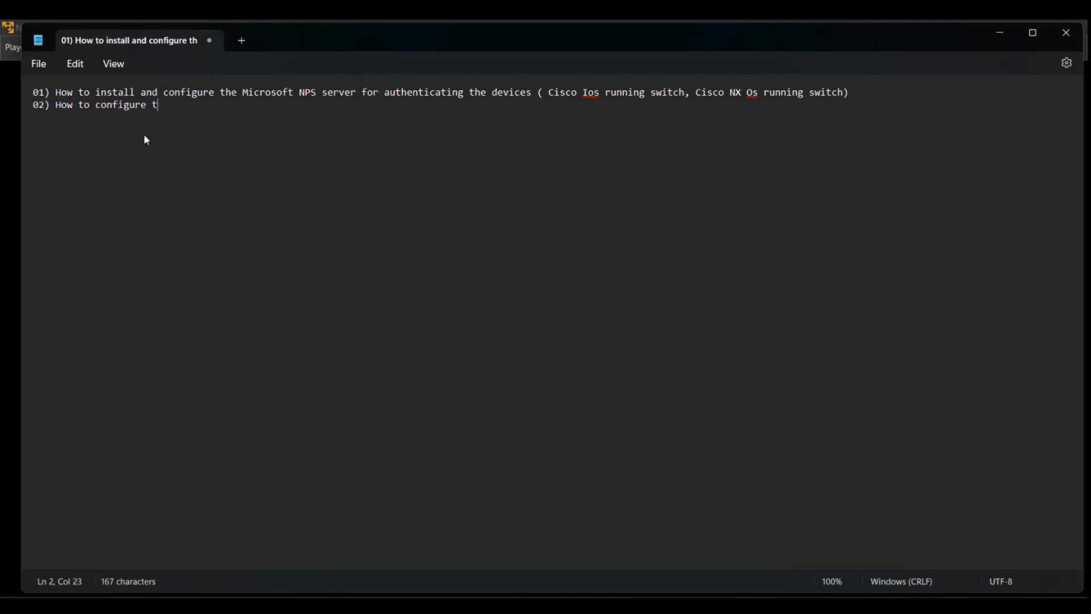
type("the cisco ios running d")
key("BackSpace")
type("swith")
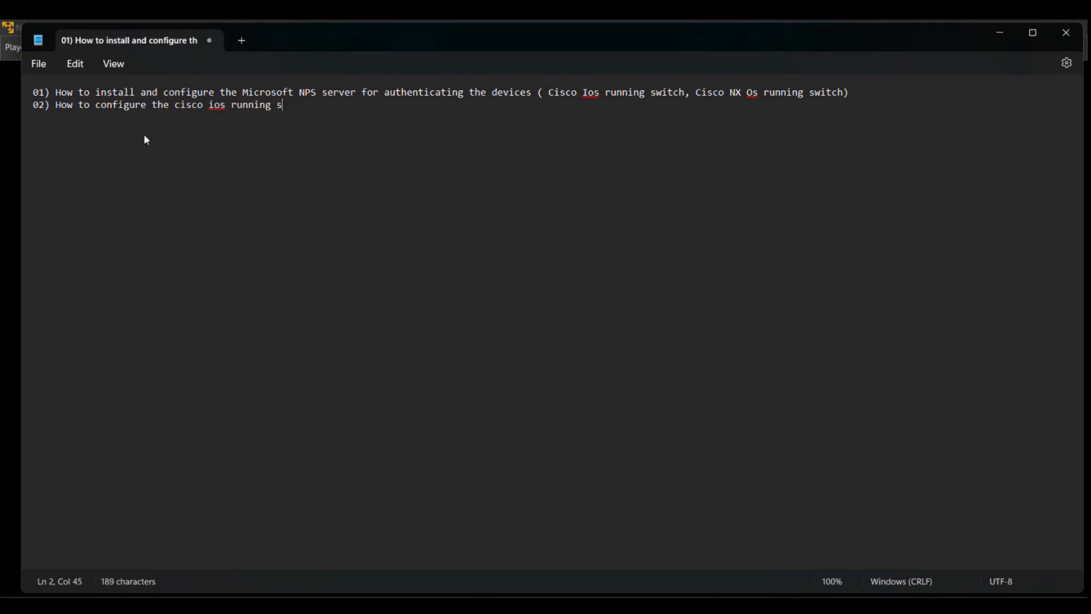
key("BackSpace")
key("BackSpace")
key("BackSpace")
type("itch a")
key("BackSpace")
type("to authe")
key("BackSpace")
type("nt")
key("BackSpace")
key("BackSpace")
type("nticate ")
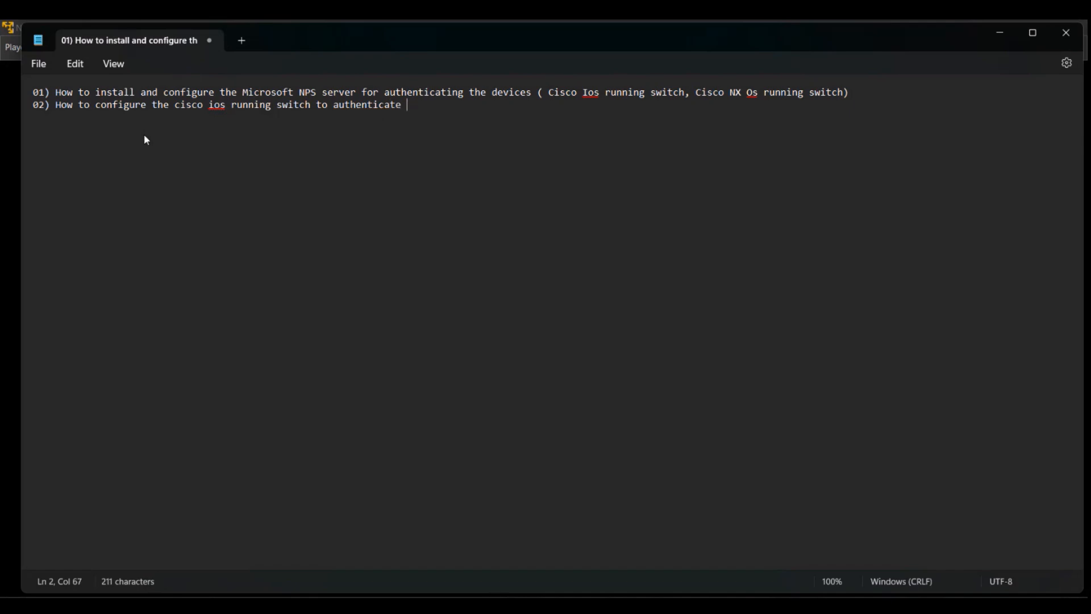
type("with the radius r")
key("BackSpace")
type("server")
Add line 03: 'How to configure the cisco Nexus switch to authenticate with the radius server'.
key("Return")
type("03)")
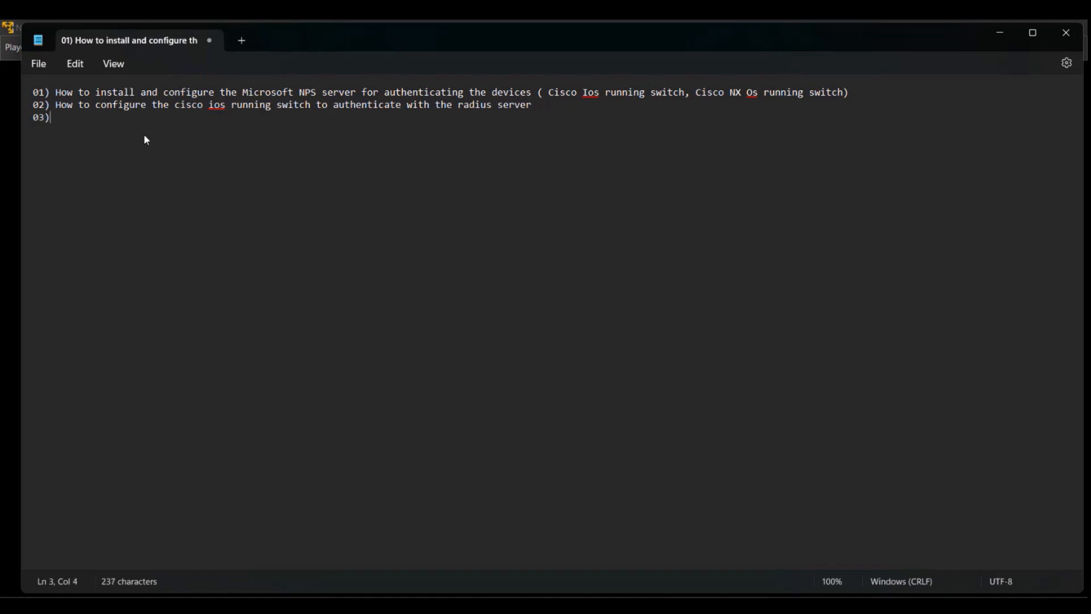
type(" How to configure the cisco ")
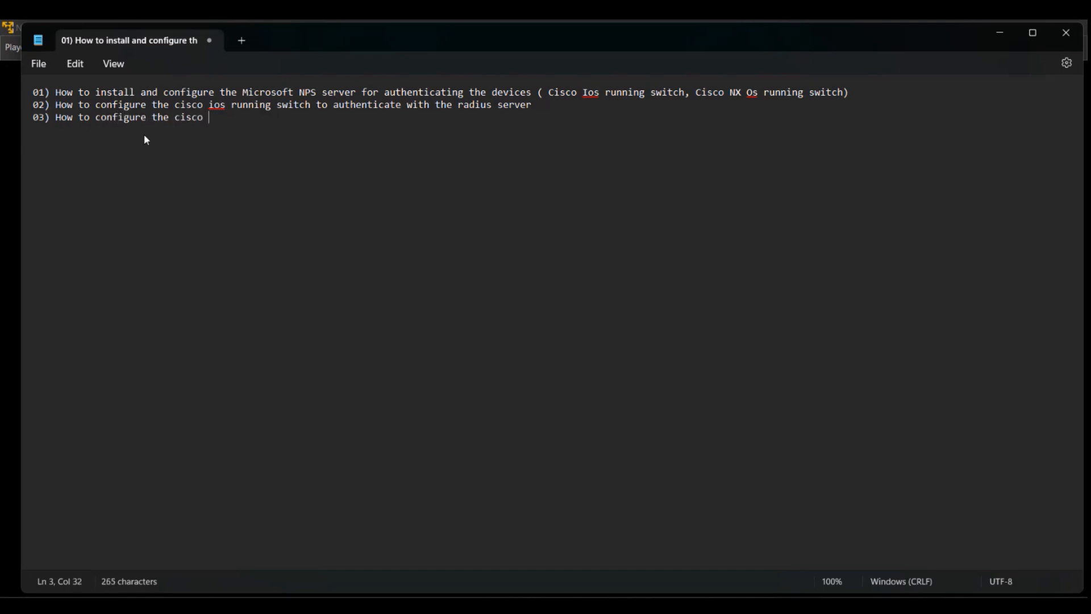
type("Nexus switch to aute")
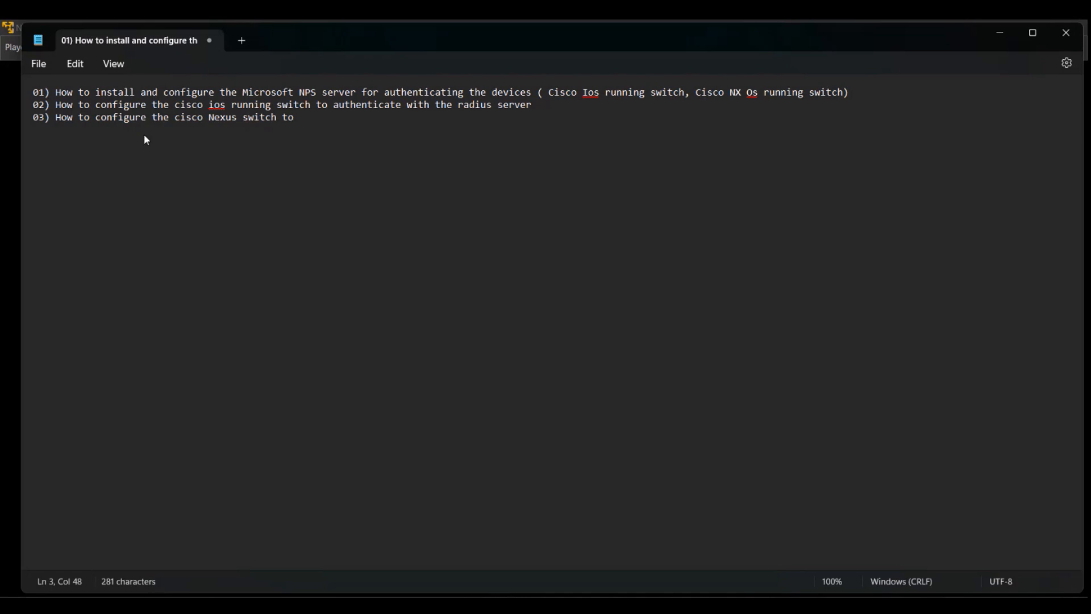
key("BackSpace")
type("henticate withthe r")
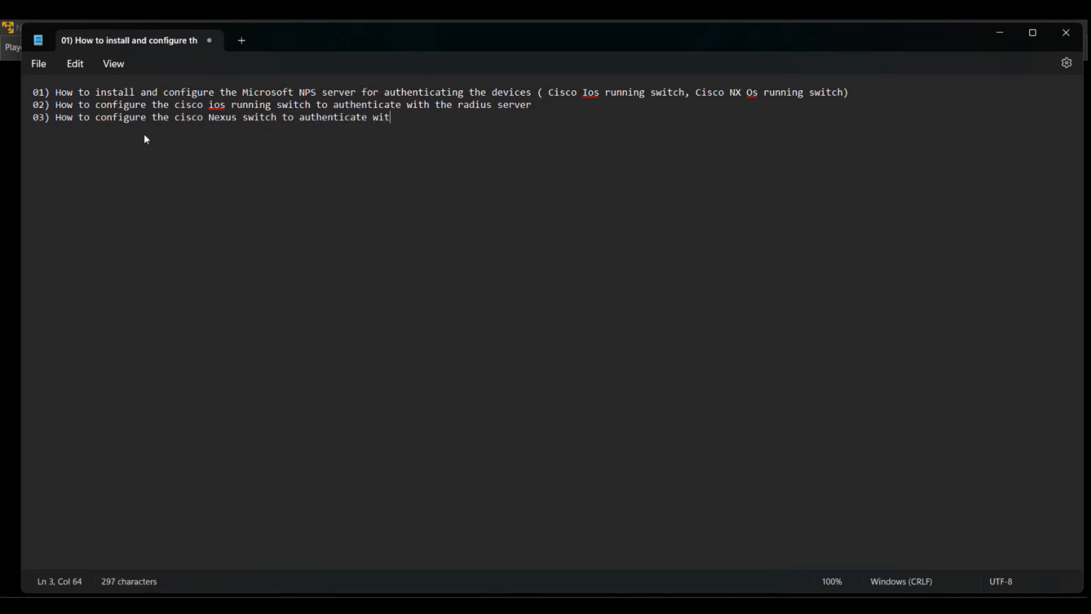
key("BackSpace")
key("BackSpace")
key("BackSpace")
key("BackSpace")
key("BackSpace")
type("the radius")
key("BackSpace")
key("BackSpace")
key("BackSpace")
type("ius server")
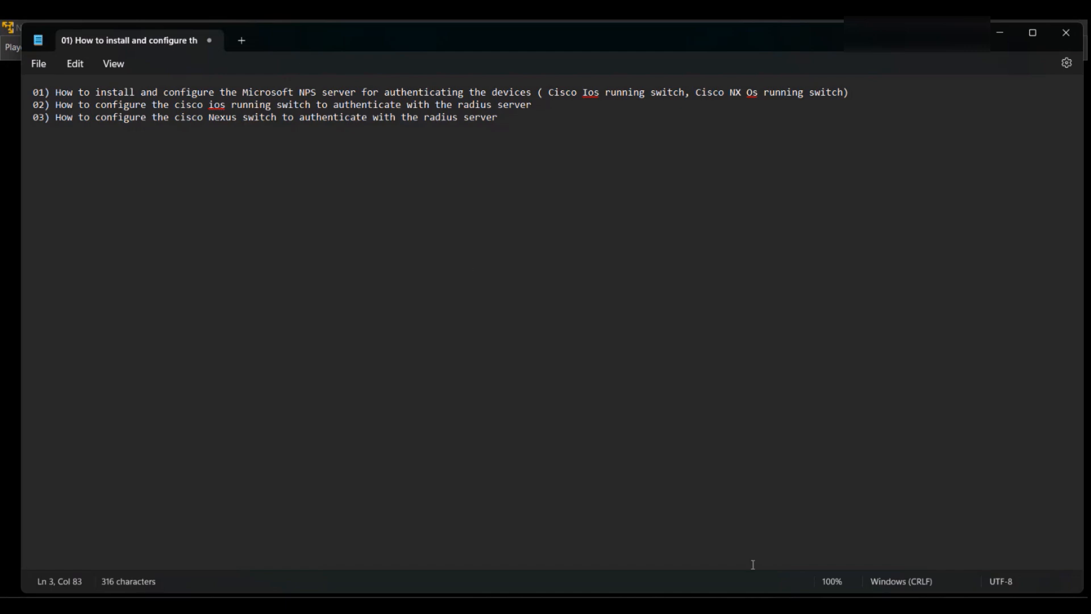
Switch to the Word diagram in Document1 and select the Cisco 2960 Switch text box.
left_click(770, 500)
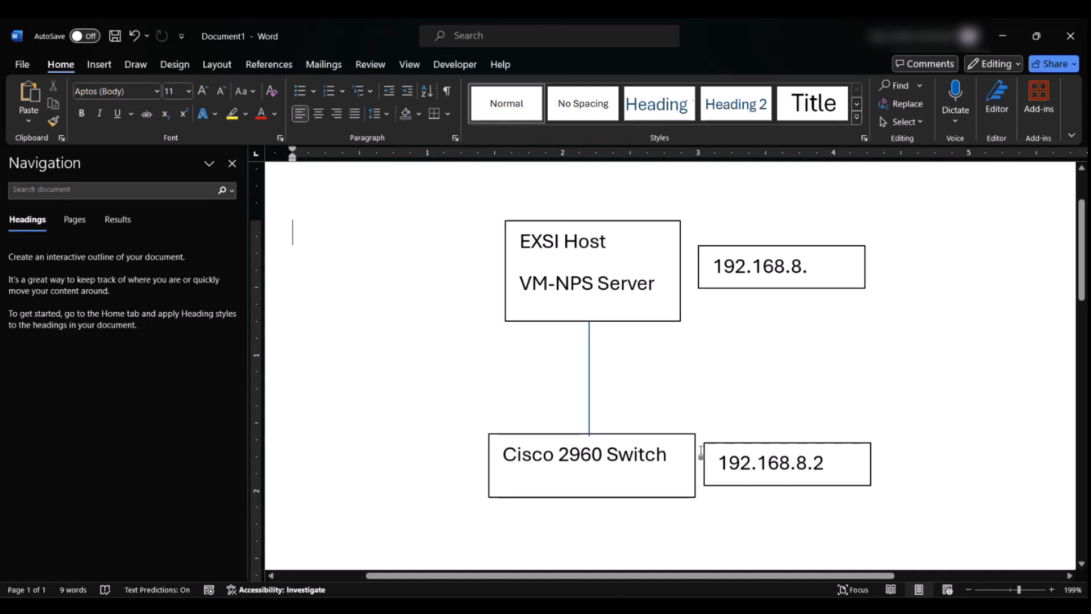
left_click(664, 454)
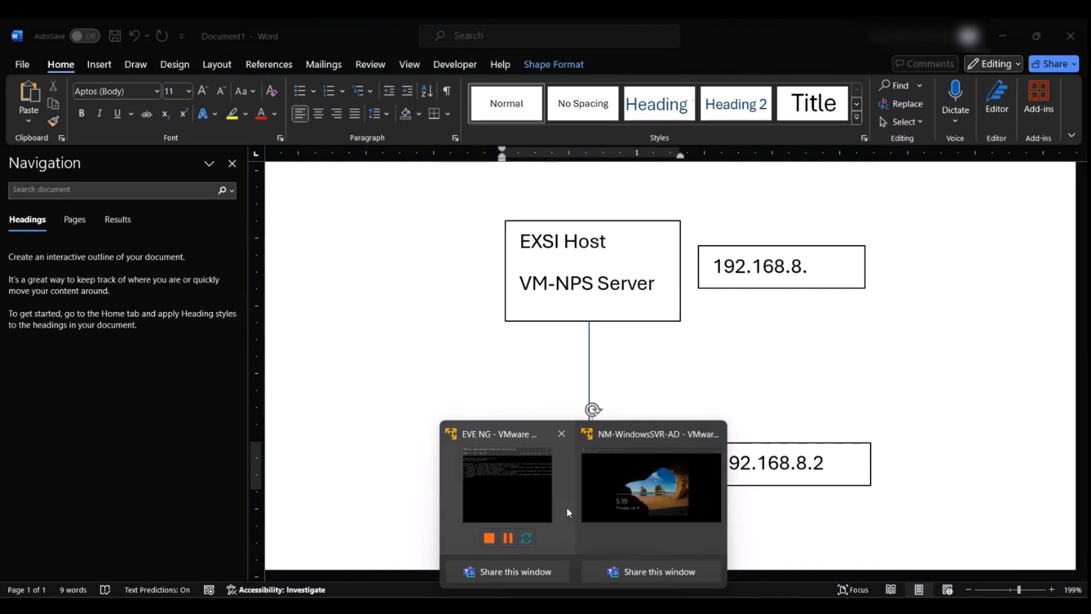
Sign in to the Windows Server VM with the administrator password.
left_click(604, 489)
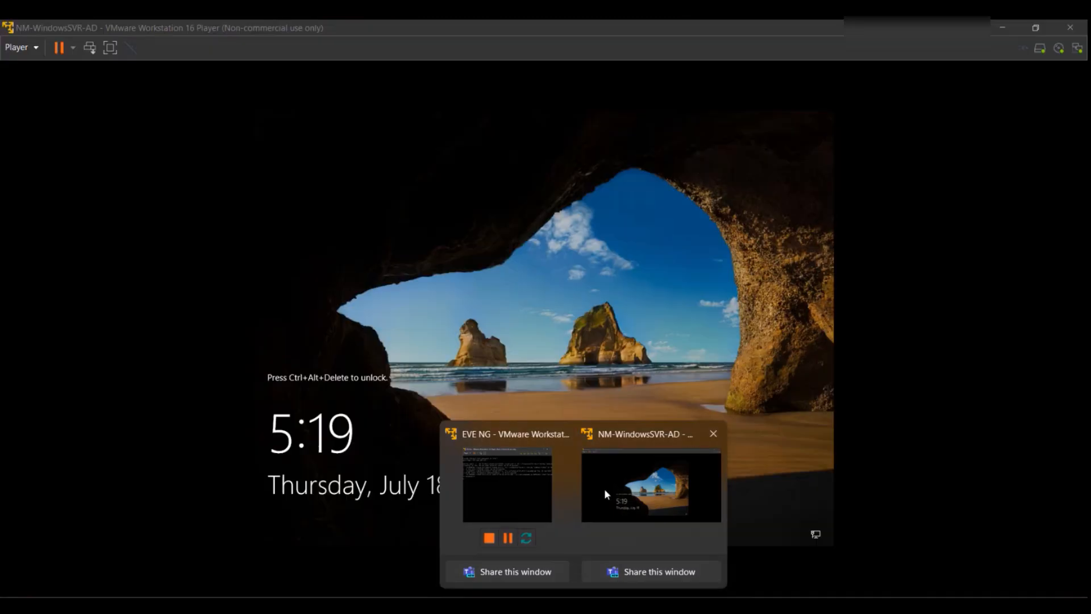
left_click(90, 48)
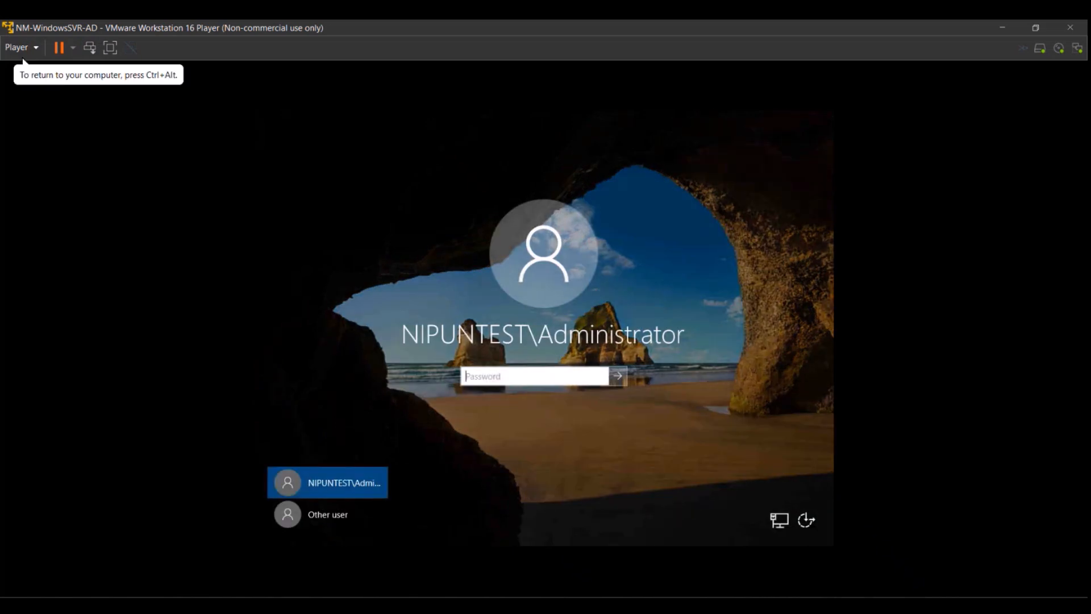
type("***********")
key("Return")
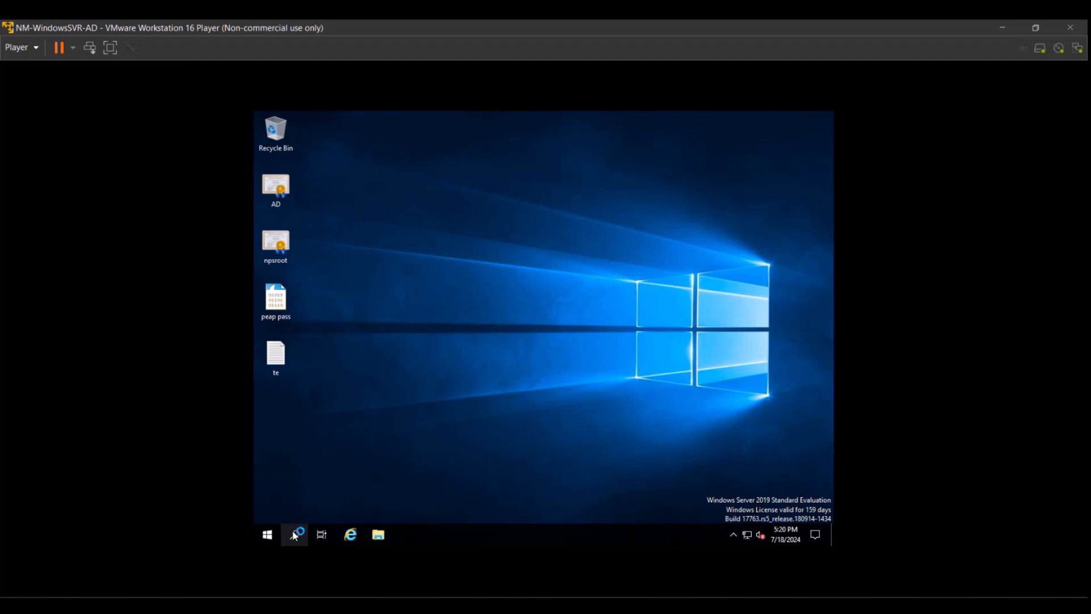
Search ncpa.cpl, dismiss the pop-ups, and show Local Server with Ethernet0 at 192.168.8.186.
left_click(295, 535)
type("n")
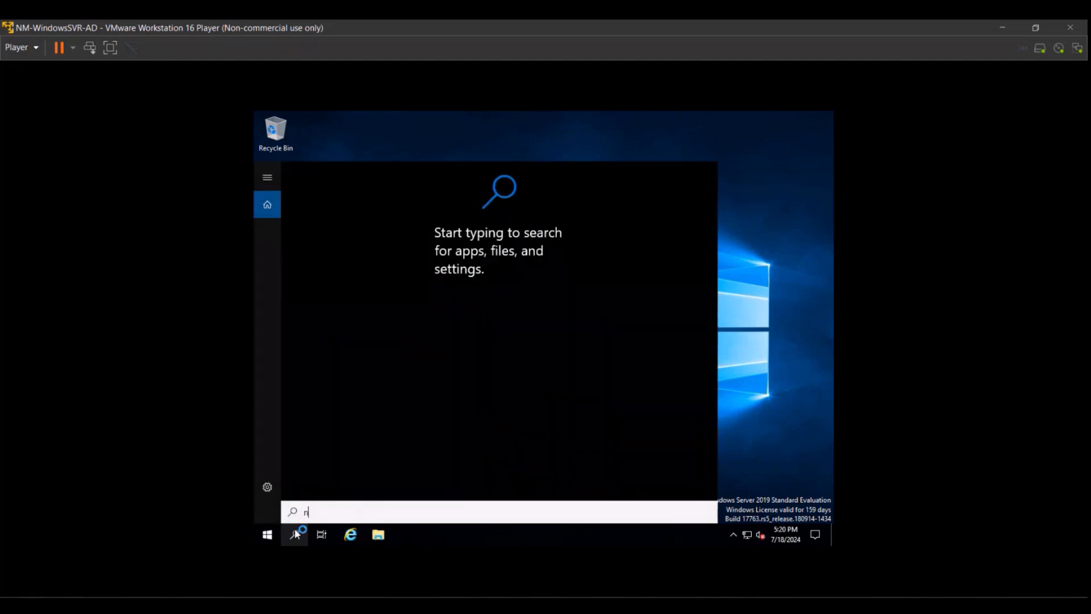
type("cpa.cpl")
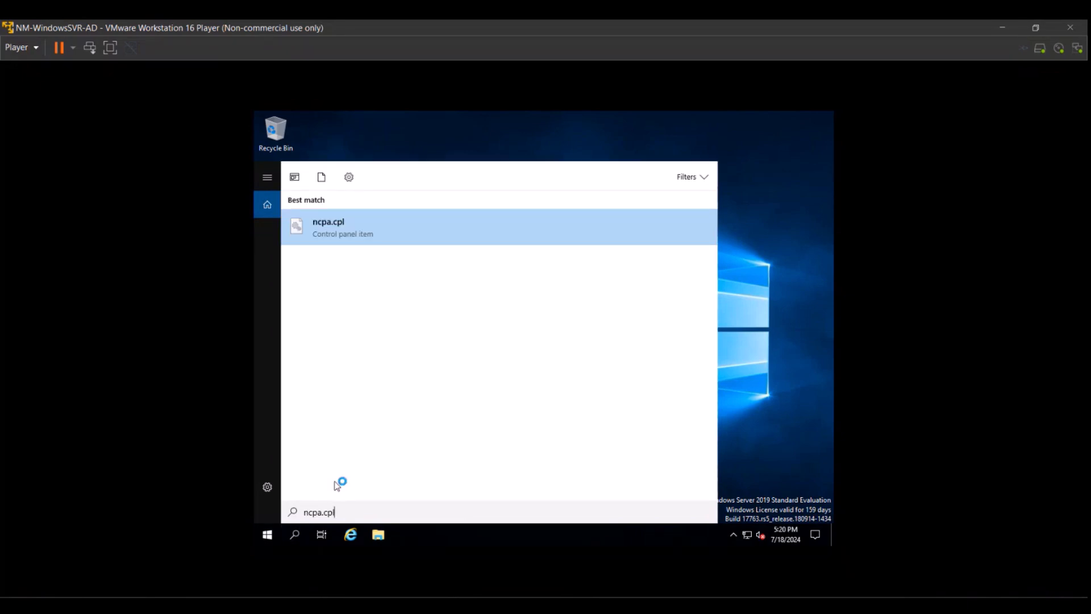
left_click(329, 226)
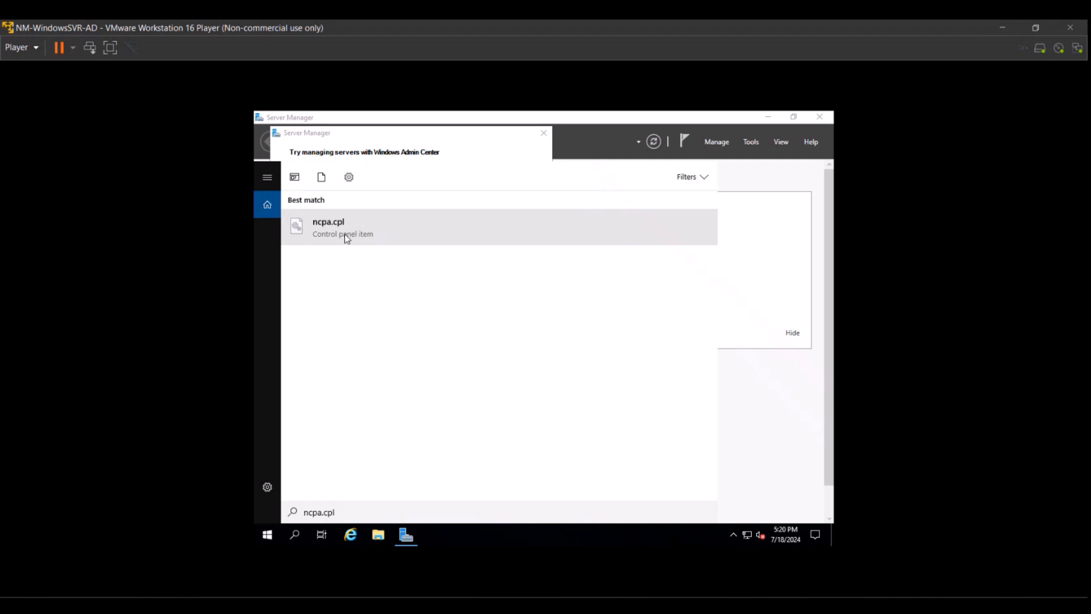
left_click(288, 538)
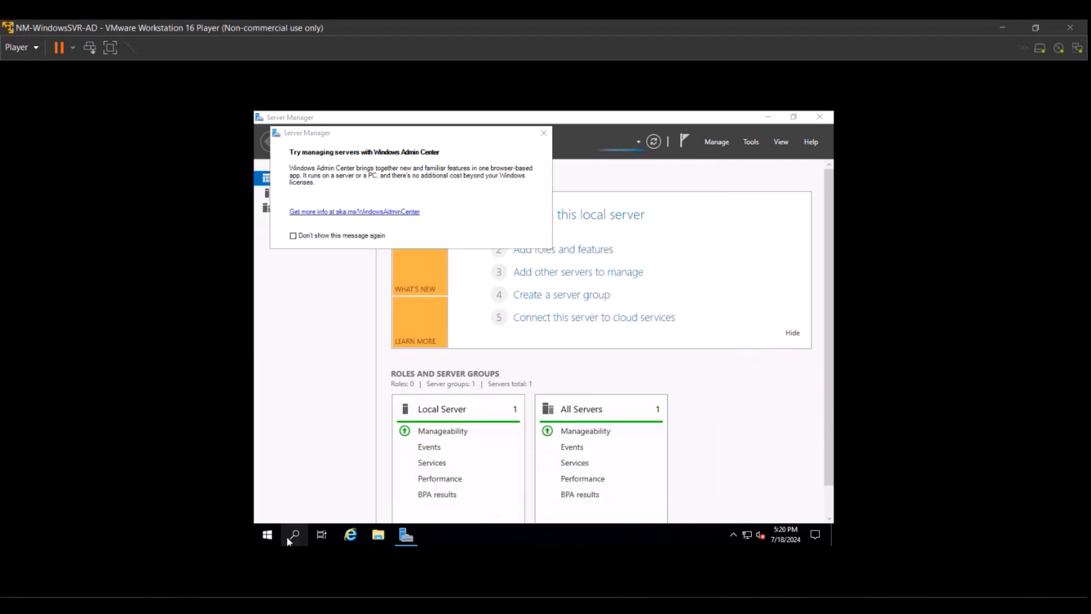
left_click(543, 133)
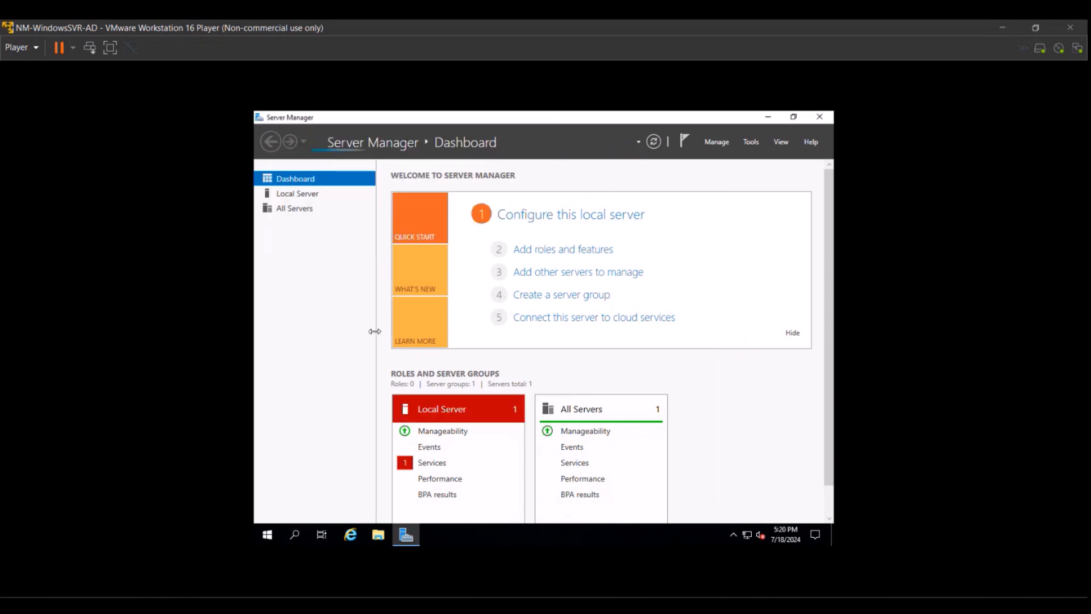
left_click(297, 195)
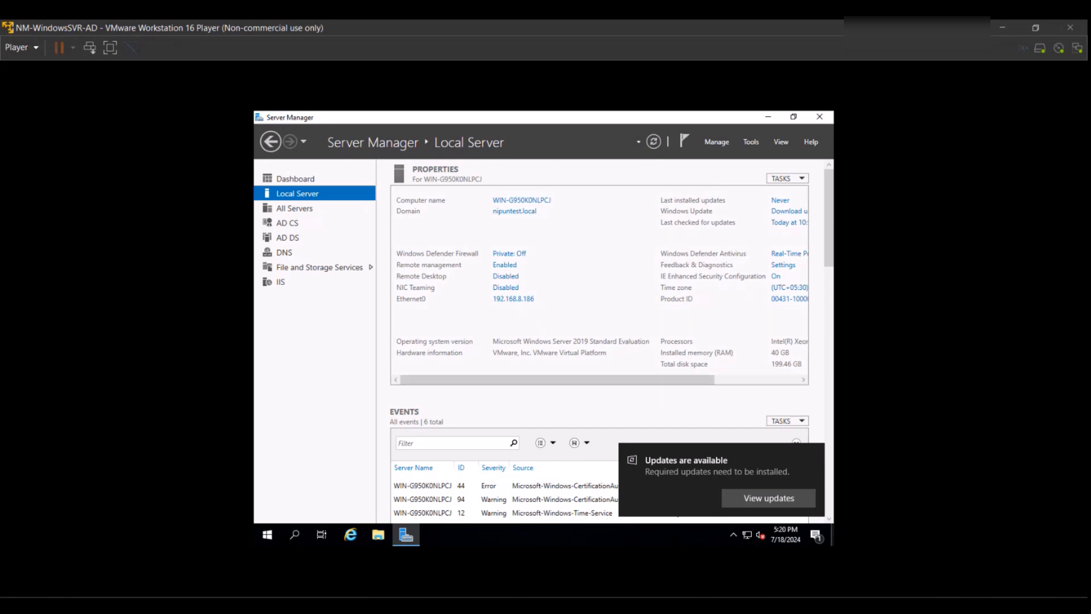
key("ctrl+alt")
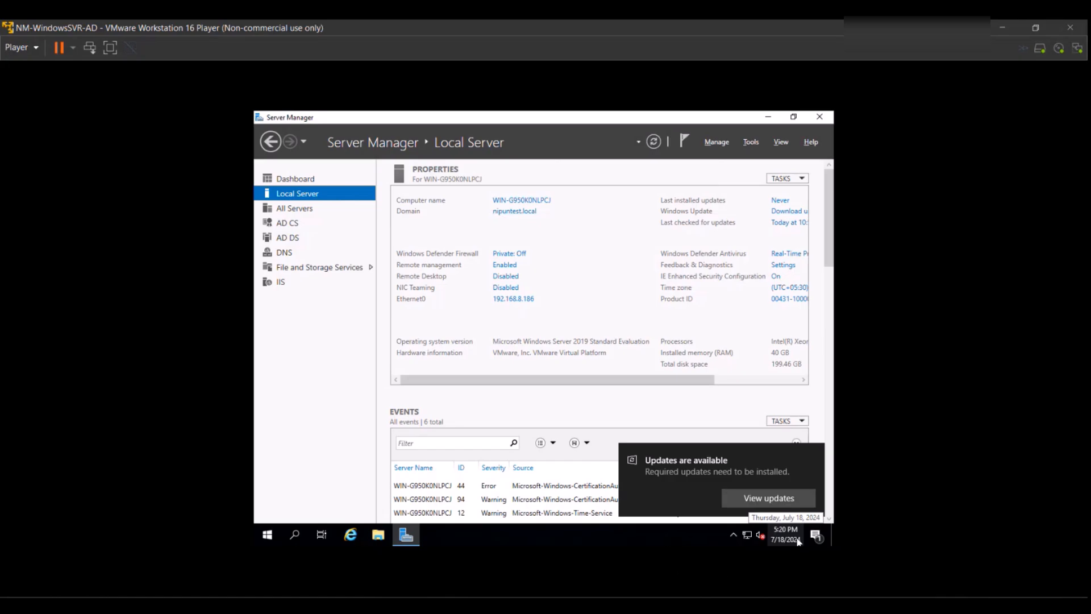
left_click(767, 605)
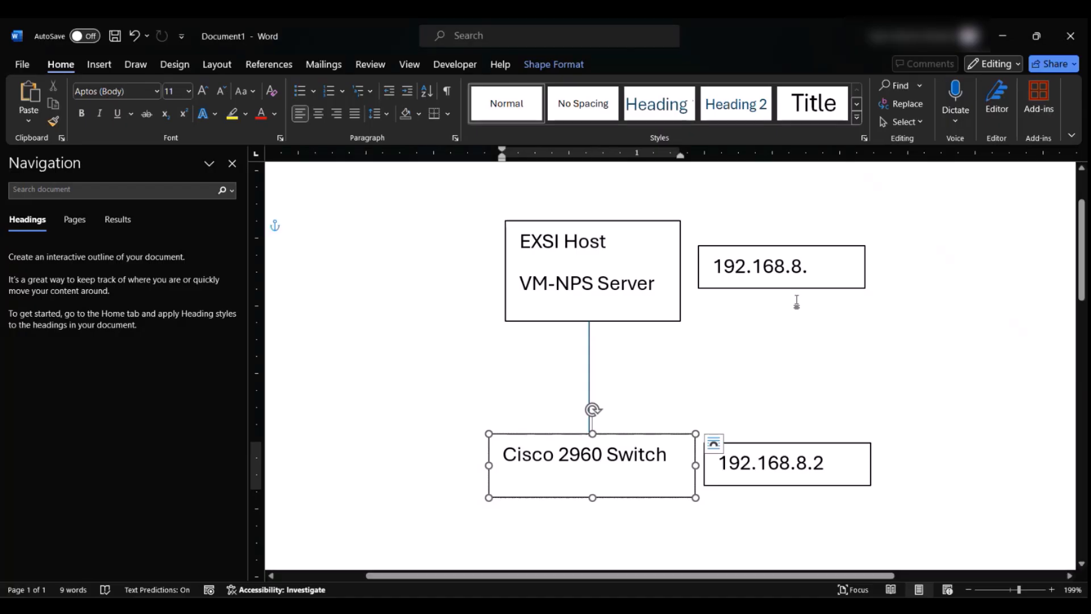
left_click(817, 267)
type("186")
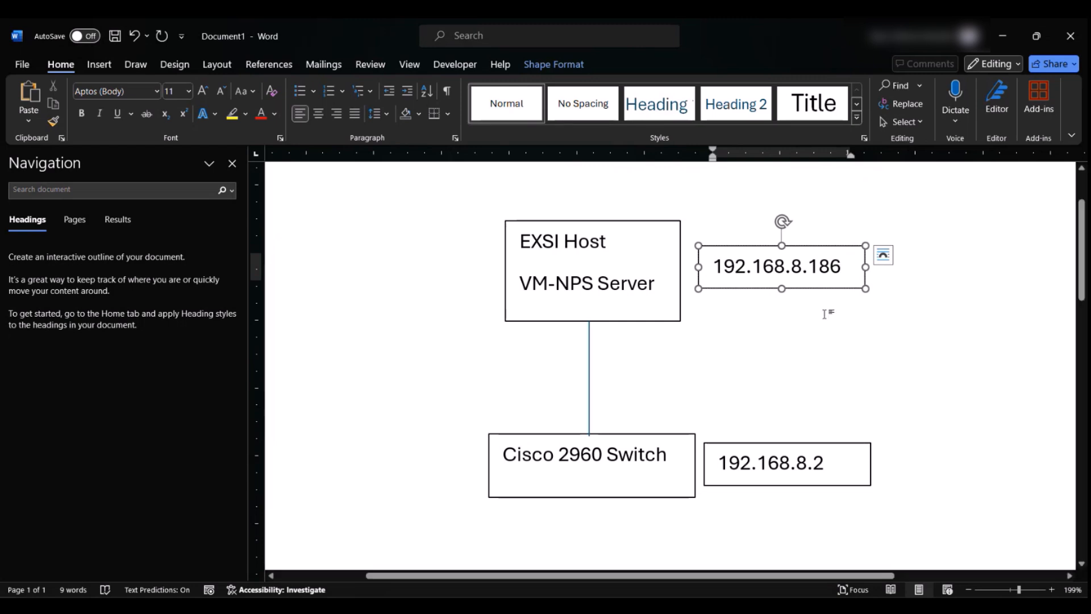
left_click(838, 348)
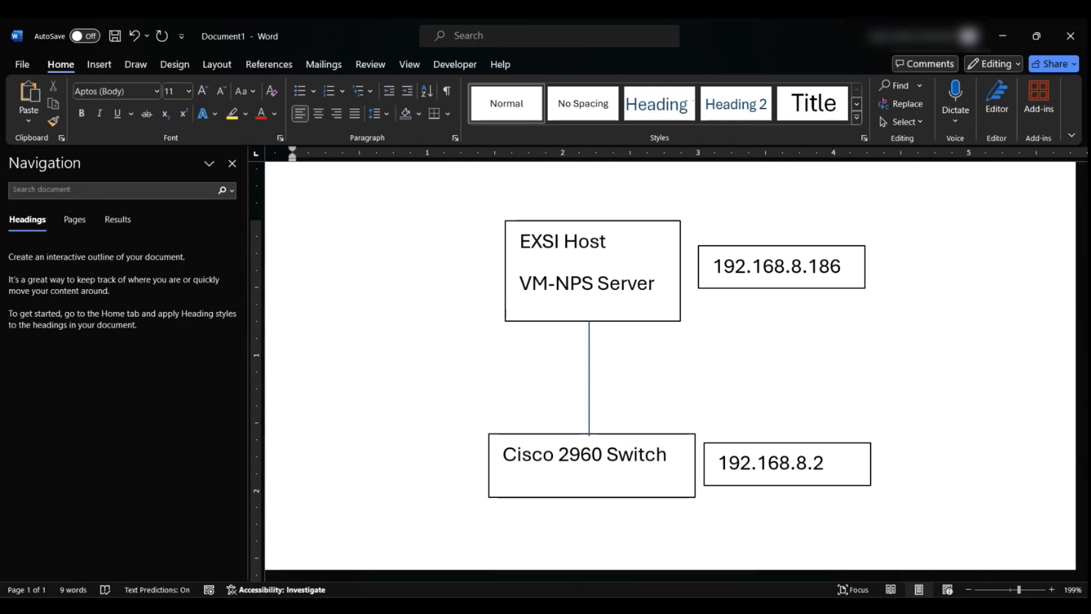
left_click(579, 605)
Bring the NM-WindowsSVR-AD VM forward, minimize Server Manager, and close the 'Updates are available' toast.
left_click(619, 522)
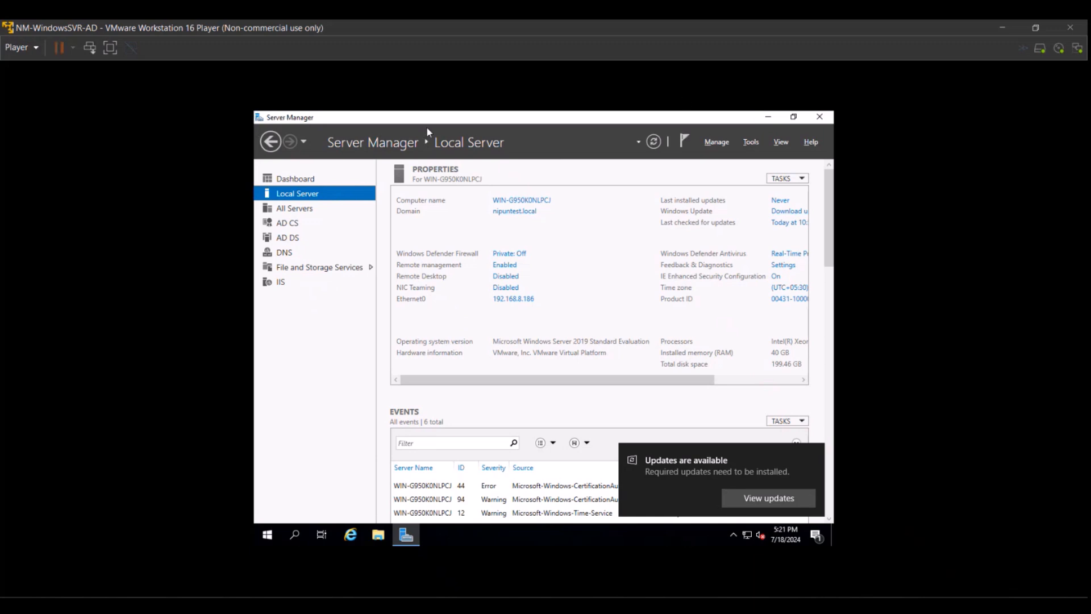
left_click(763, 118)
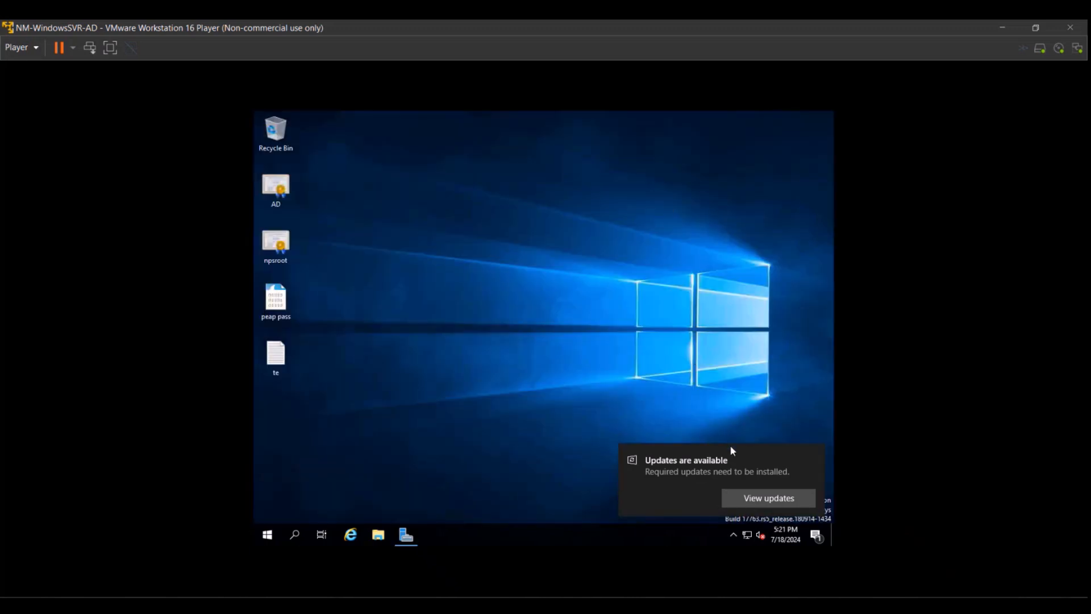
left_click(814, 450)
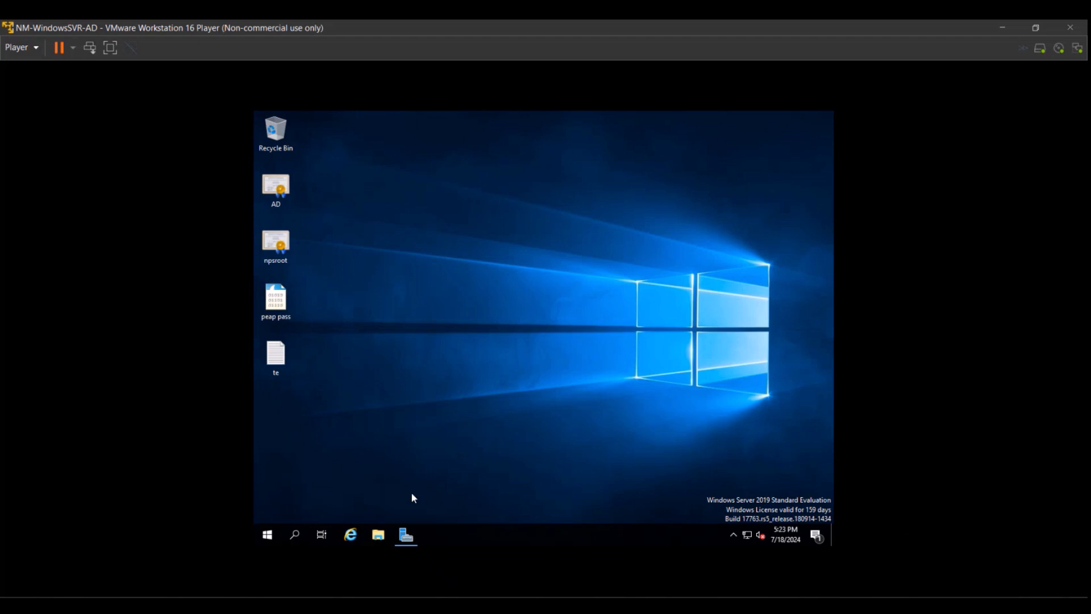
Restore Server Manager and launch Manage > Add Roles and Features.
left_click(406, 533)
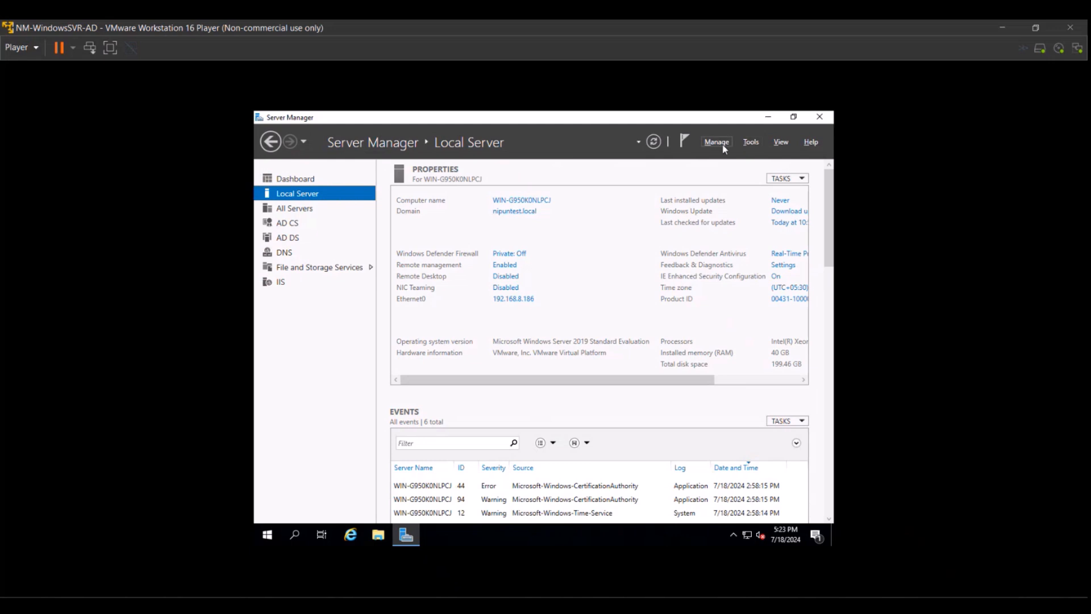
left_click(750, 144)
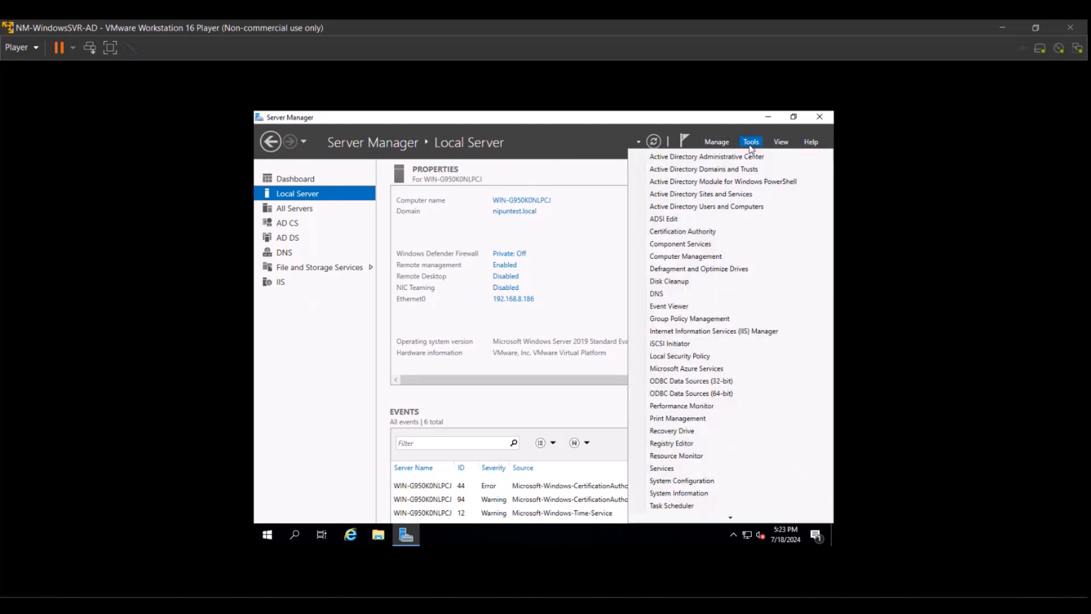
left_click(750, 143)
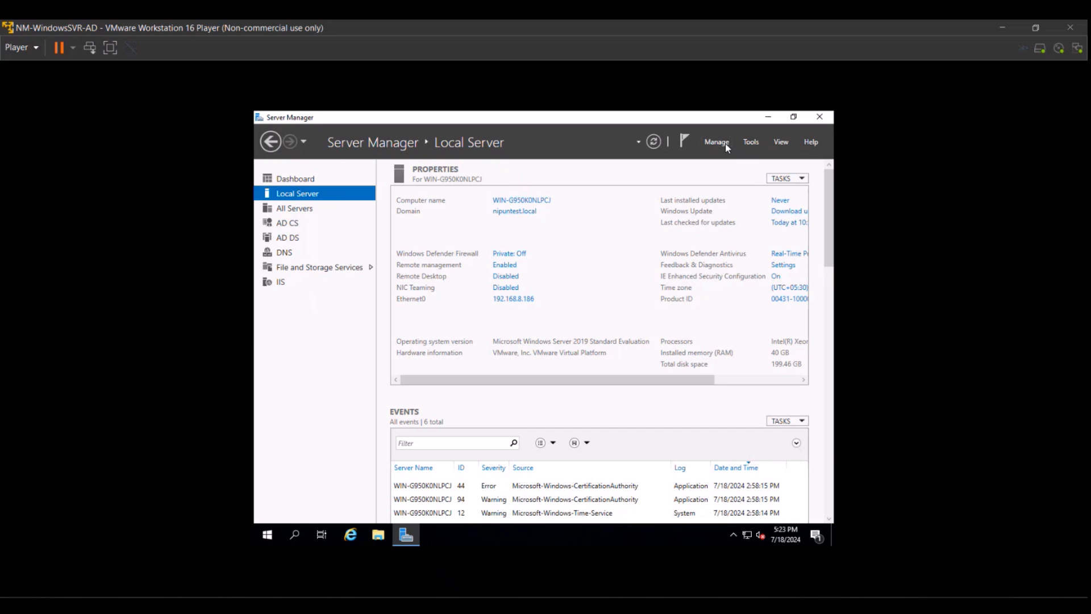
left_click(725, 143)
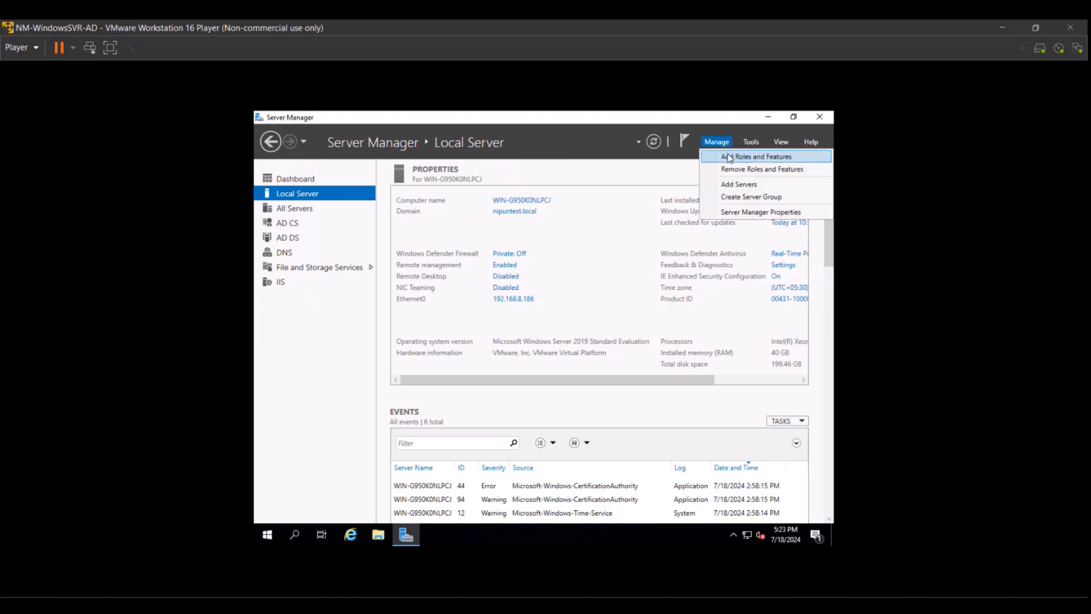
left_click(729, 156)
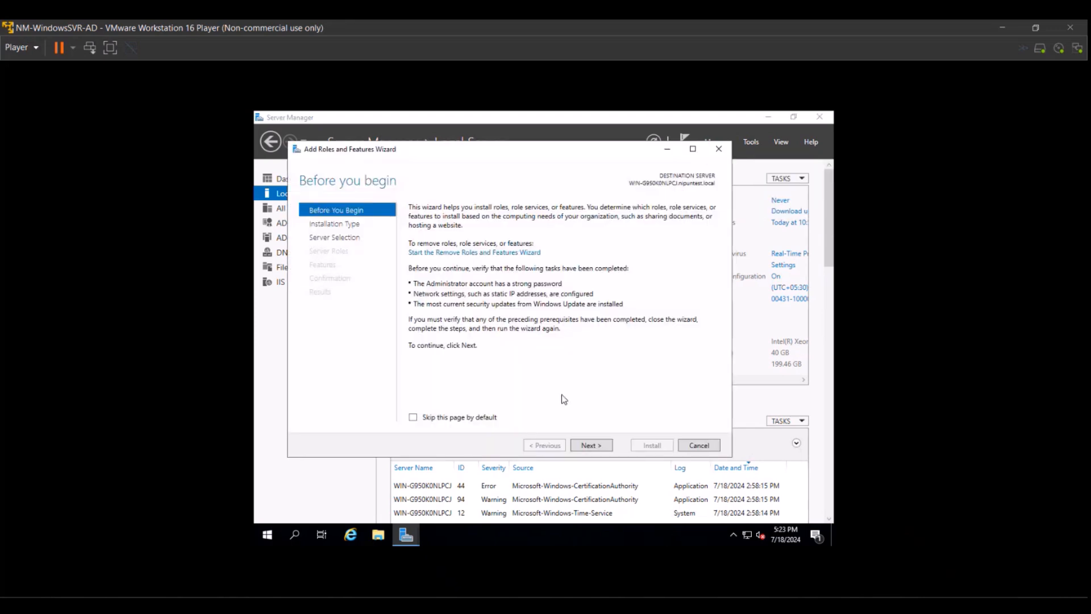
Tick Network Policy and Access Services, add its management tools, and advance to Confirmation.
left_click(590, 445)
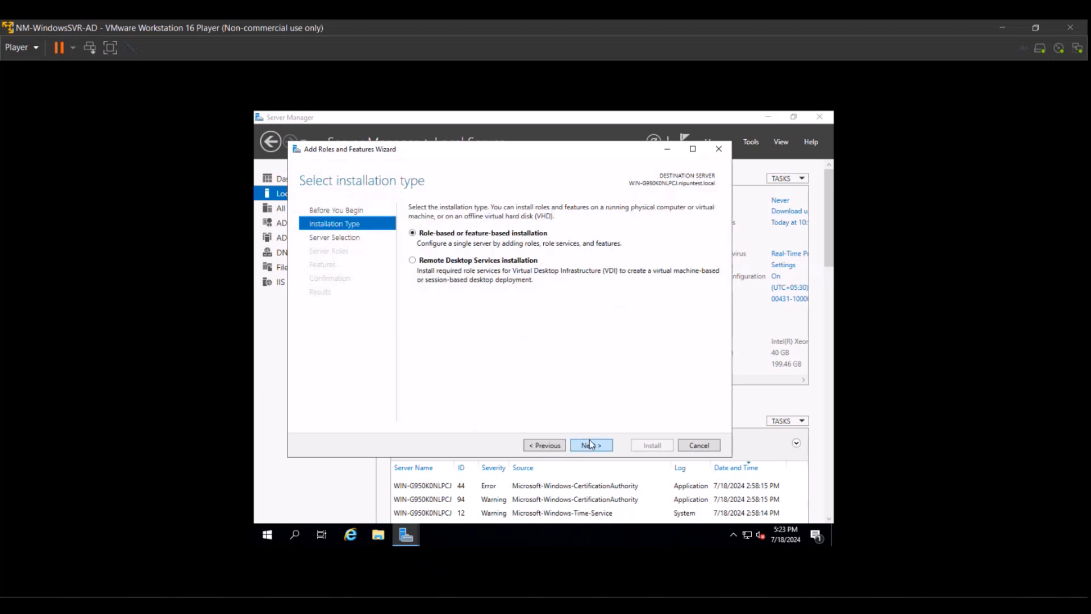
left_click(591, 445)
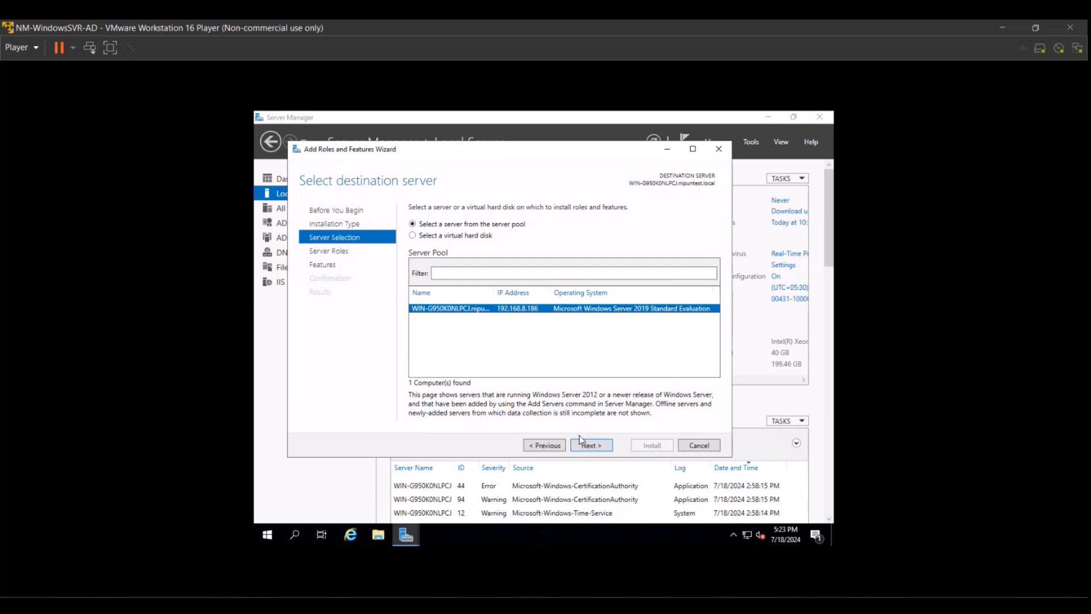
left_click(583, 444)
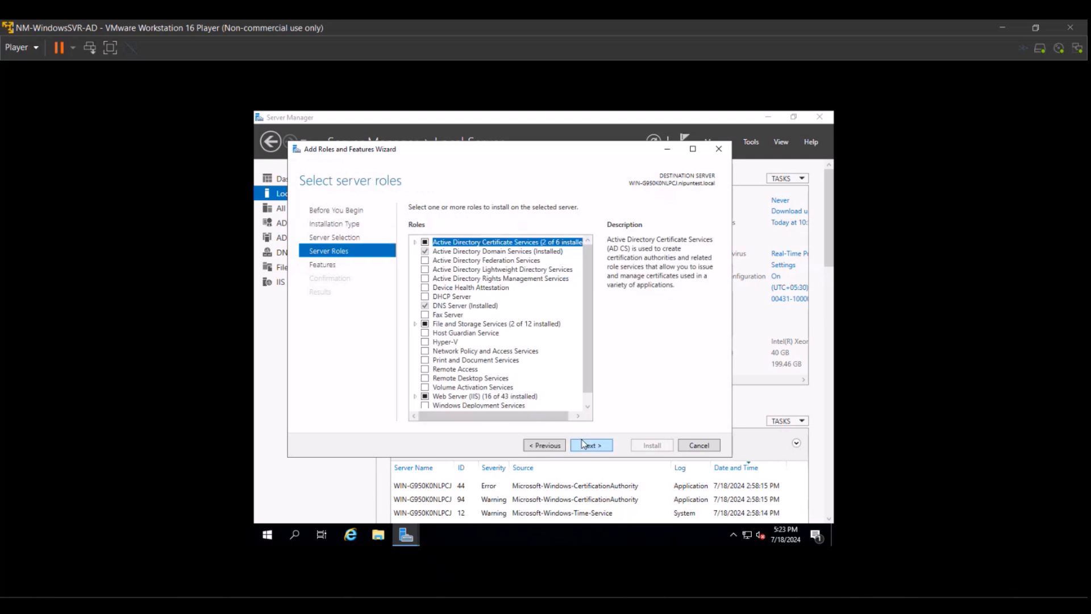
left_click_drag(585, 319, 584, 339)
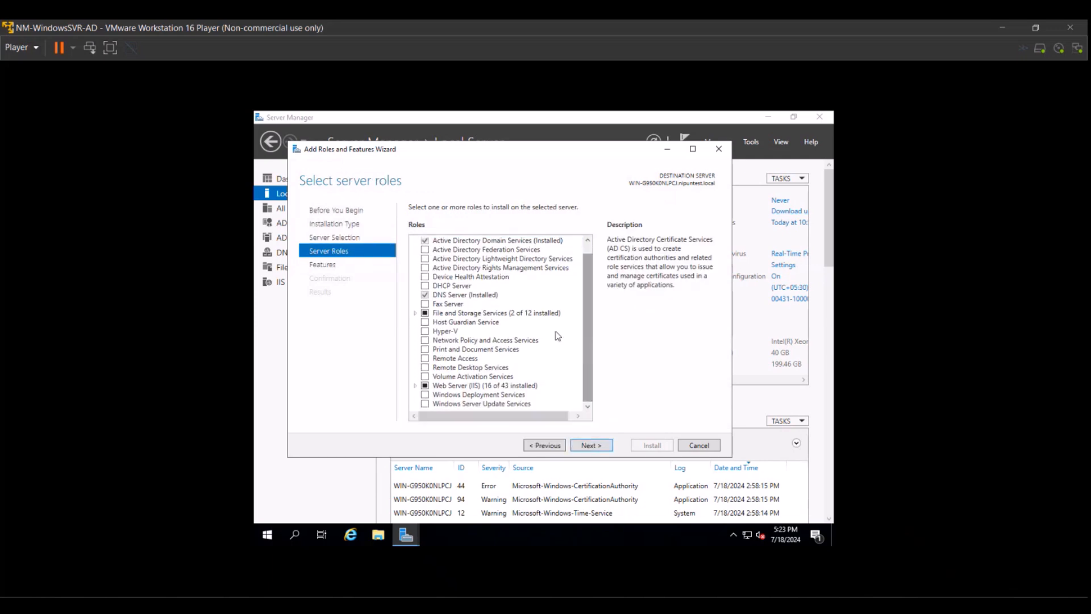
left_click(425, 340)
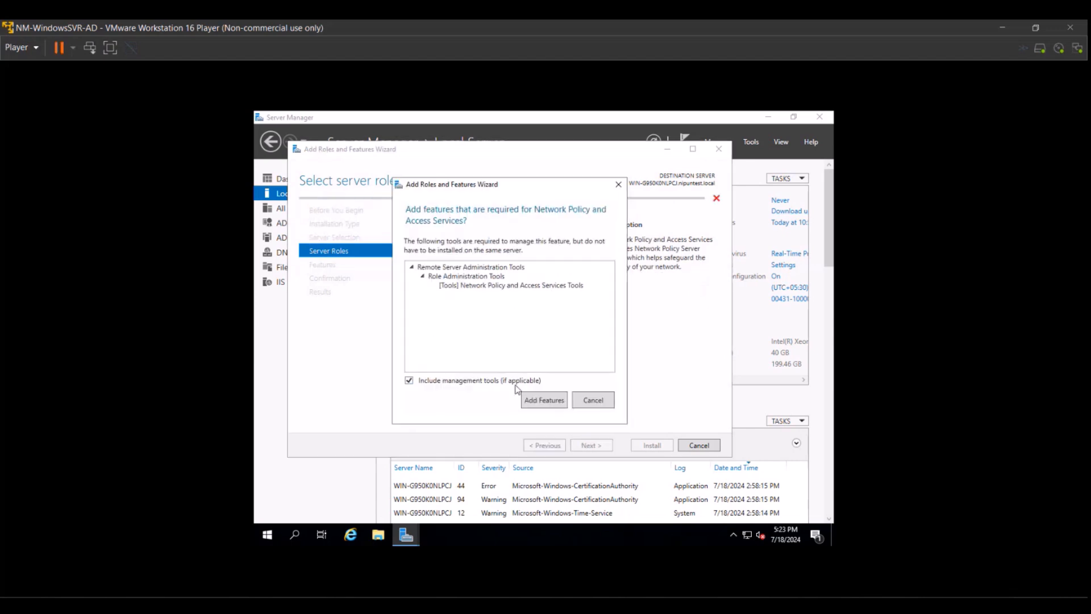
left_click(528, 401)
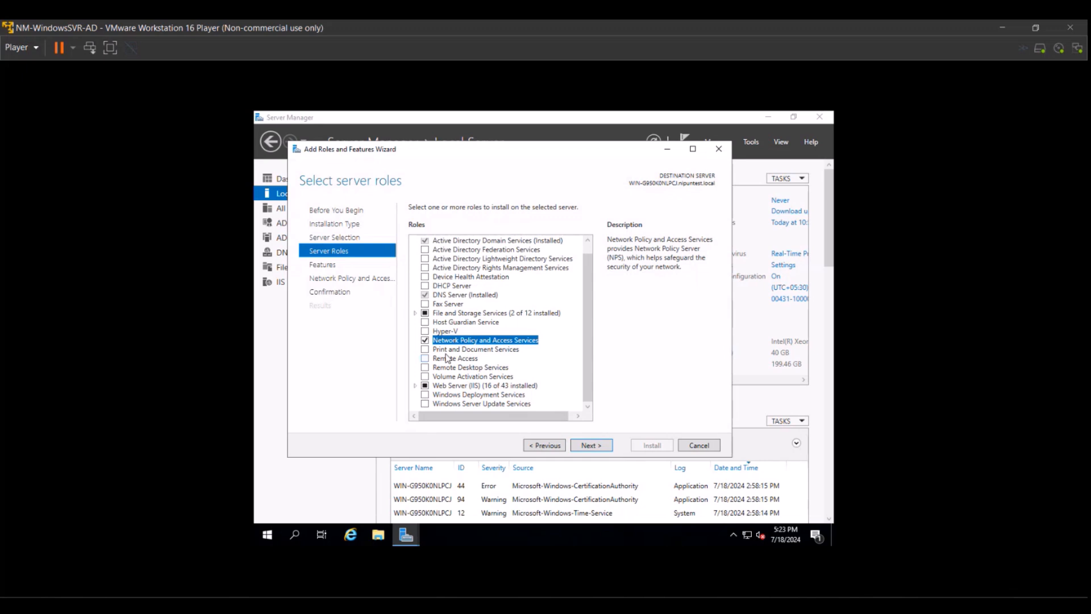
left_click(588, 446)
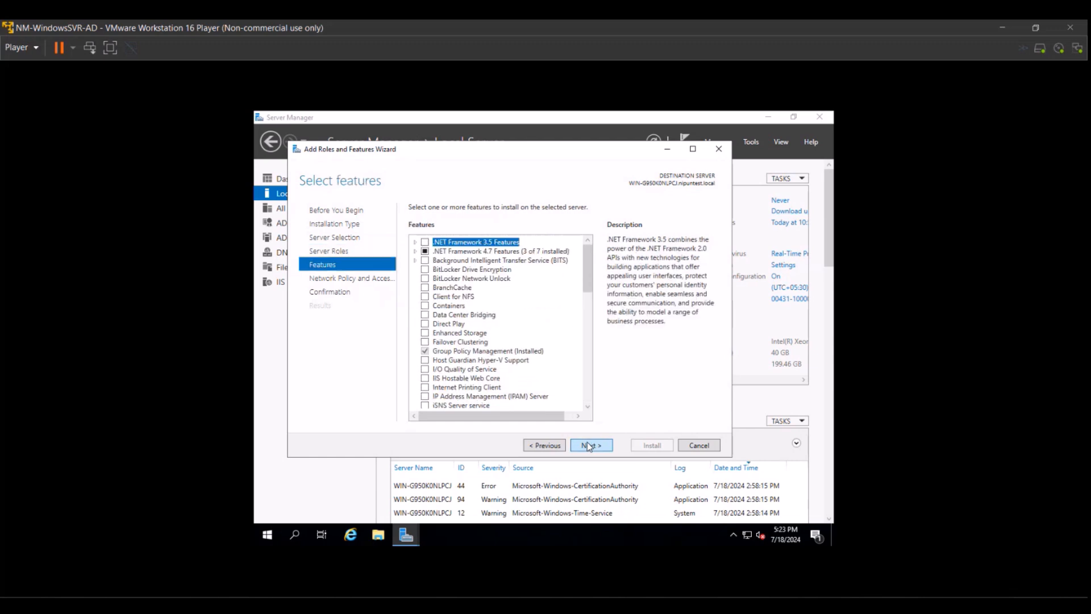
left_click(588, 446)
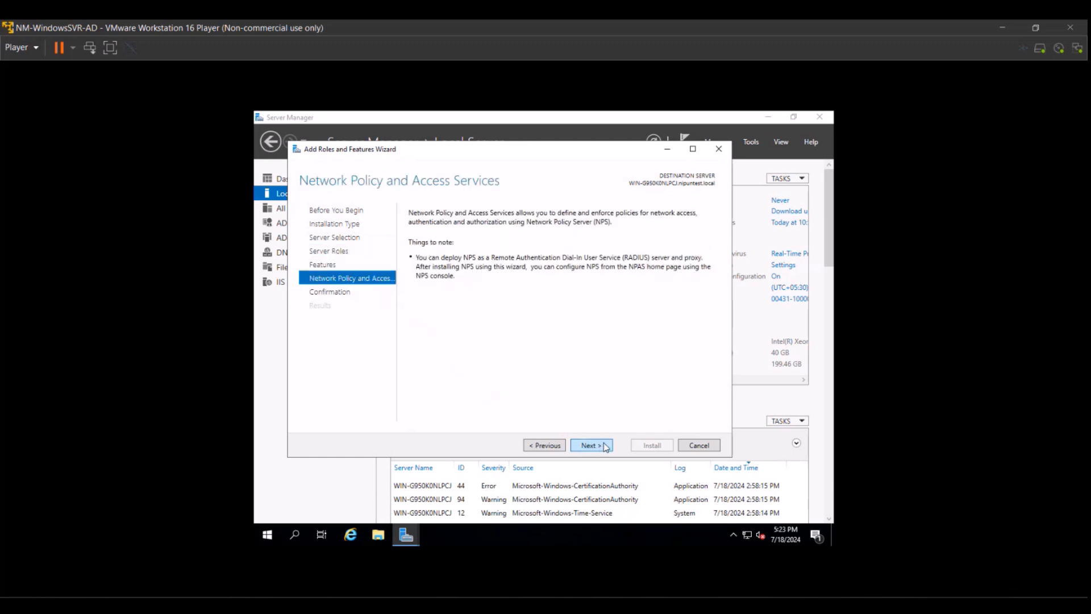
left_click(606, 447)
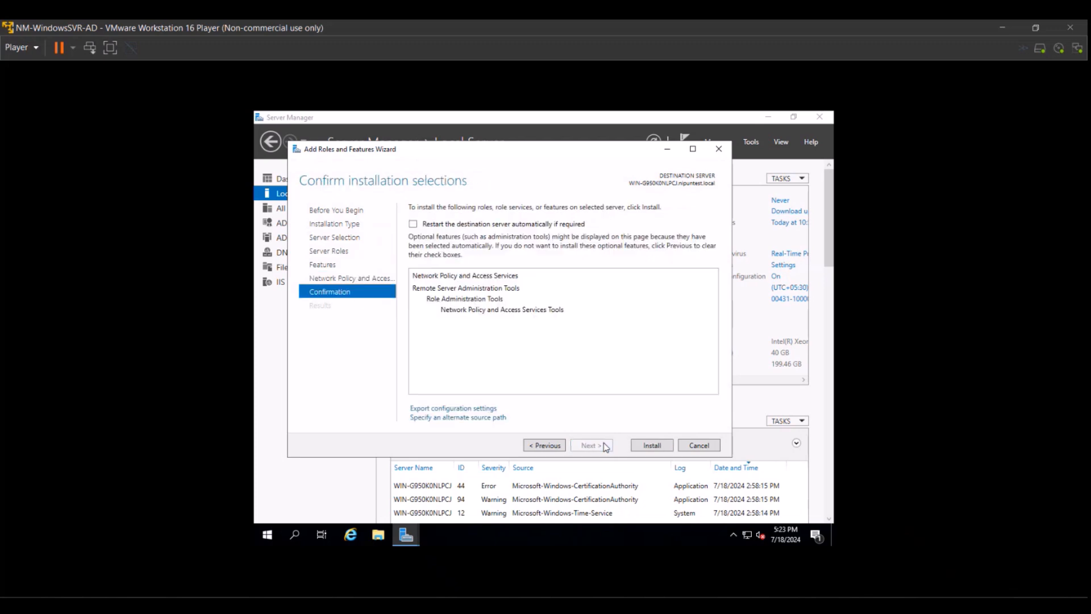
Install Network Policy and Access Services, then close the wizard at 'Installation succeeded'.
left_click(644, 447)
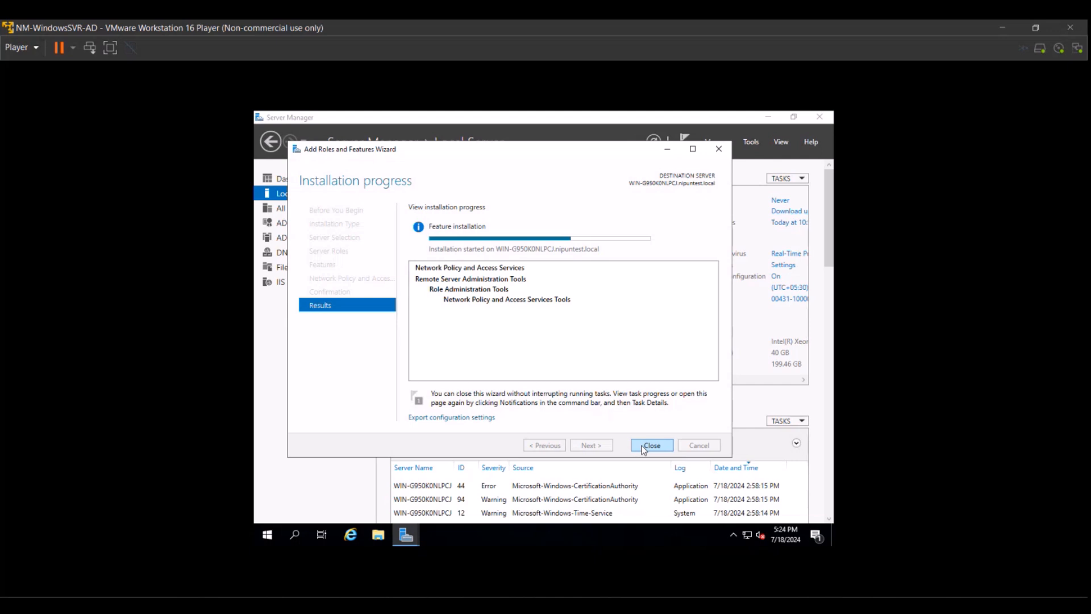
left_click(644, 449)
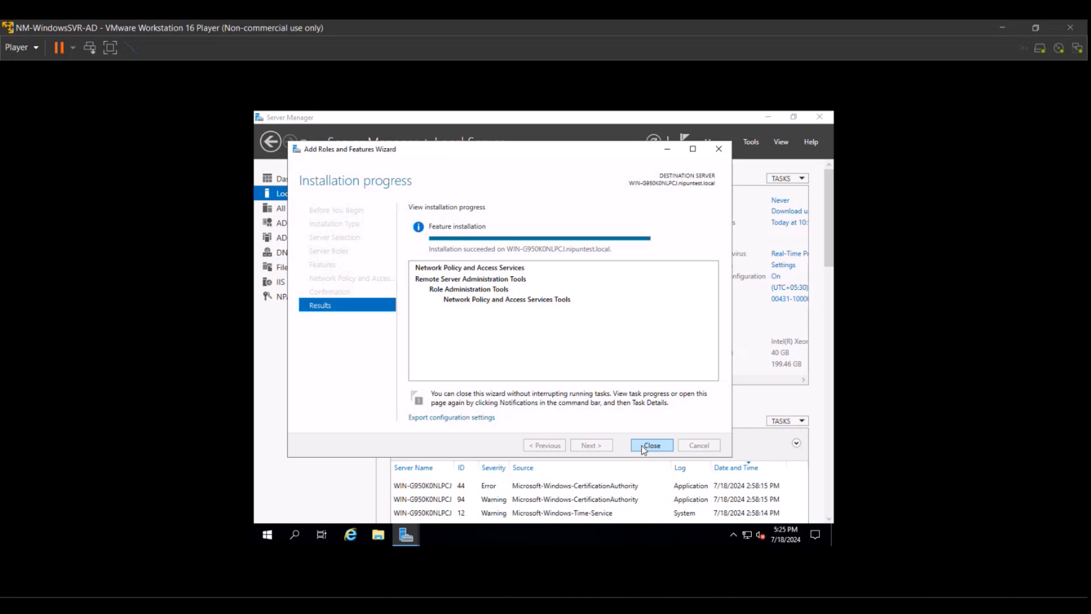
left_click(642, 445)
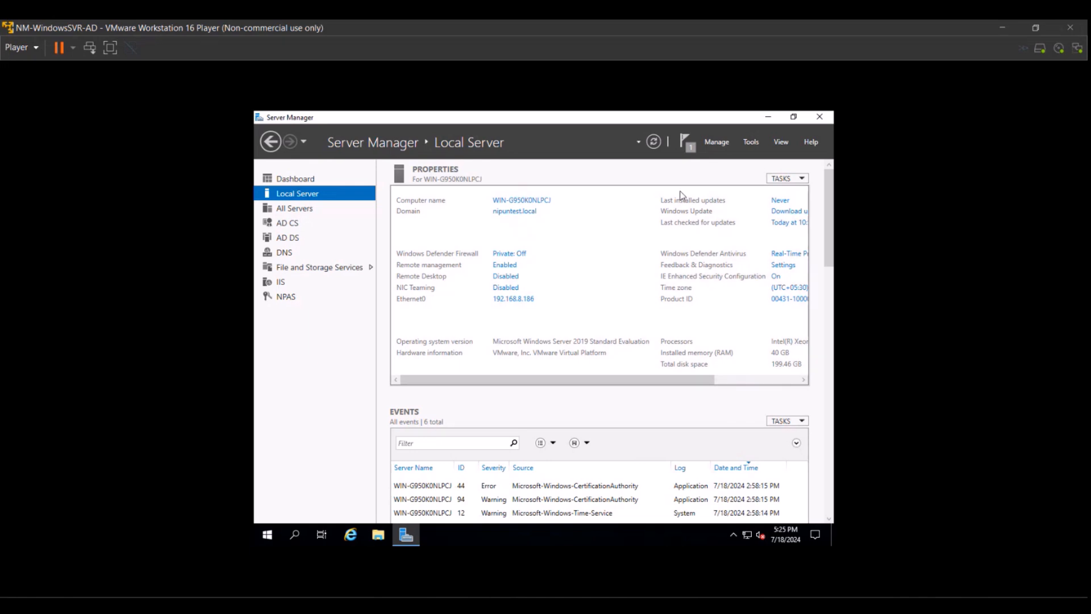
Launch Tools > Network Policy Server, maximize it, and expand RADIUS Clients and Servers.
left_click(745, 145)
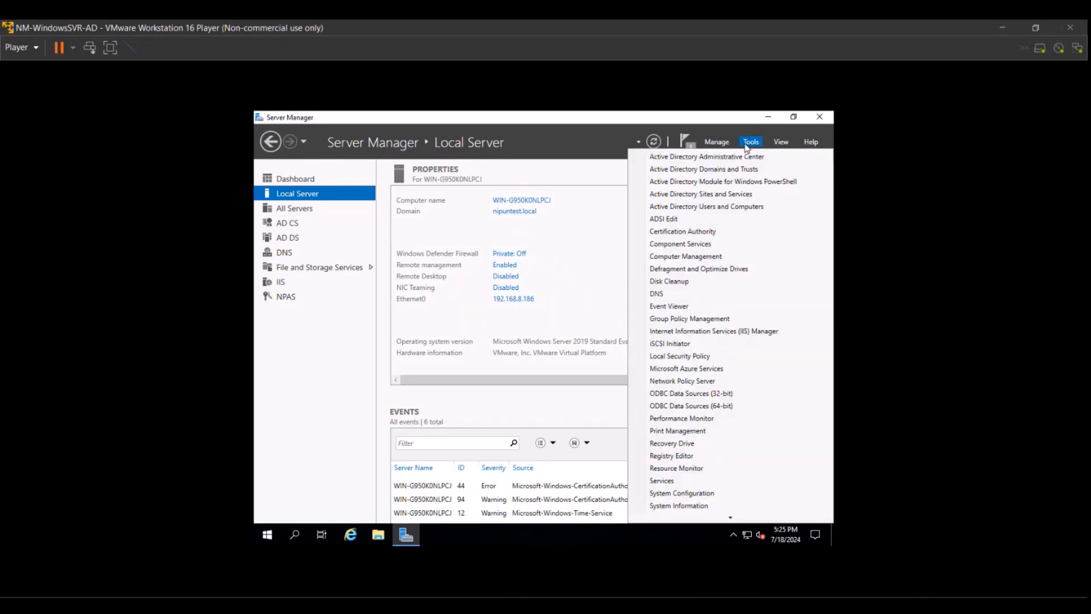
left_click(715, 381)
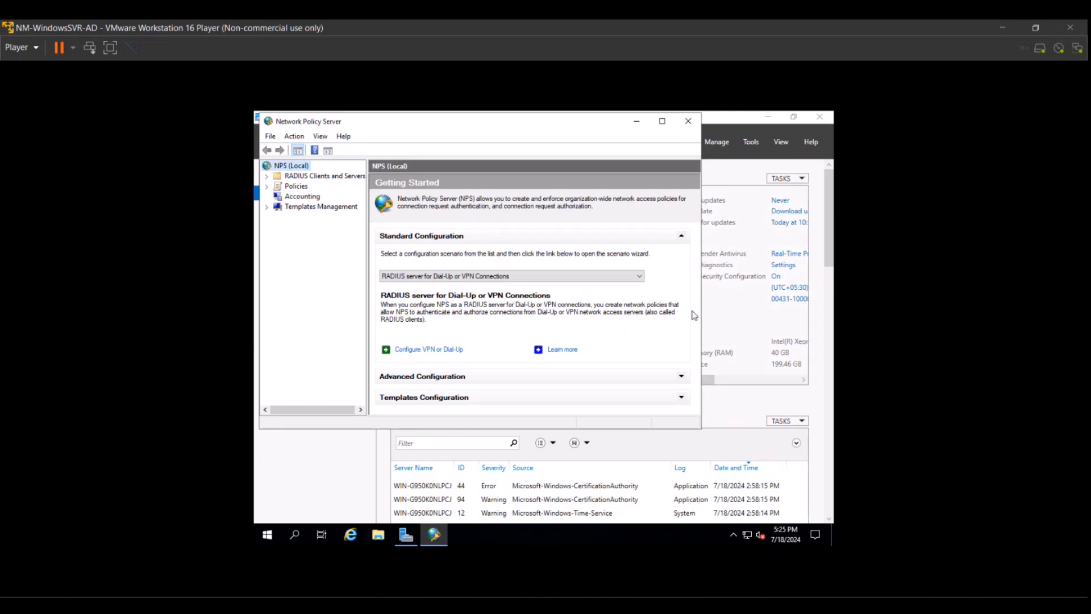
left_click(662, 122)
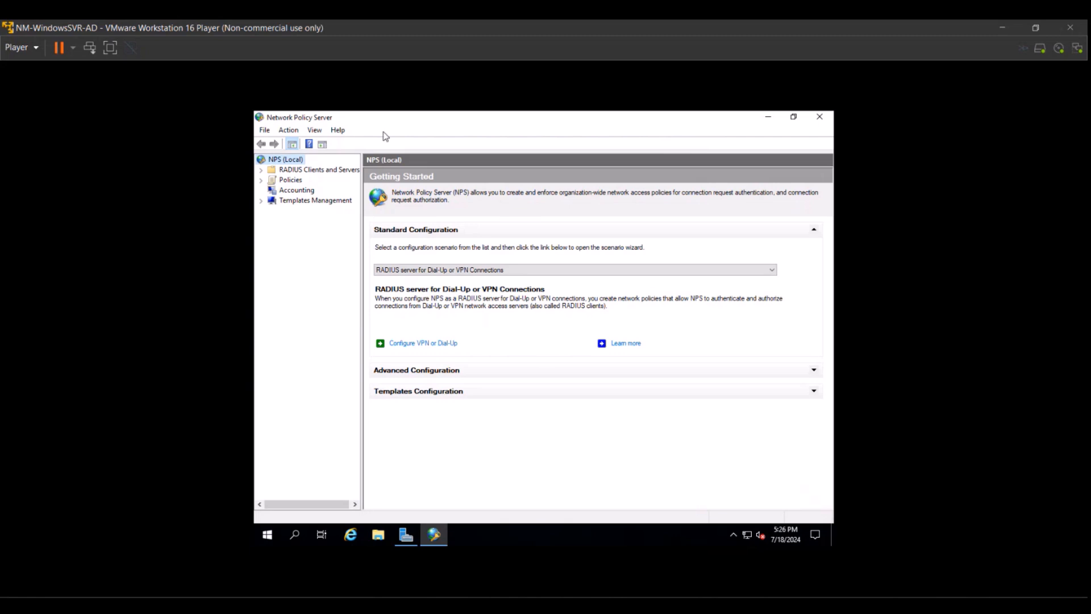
left_click(265, 170)
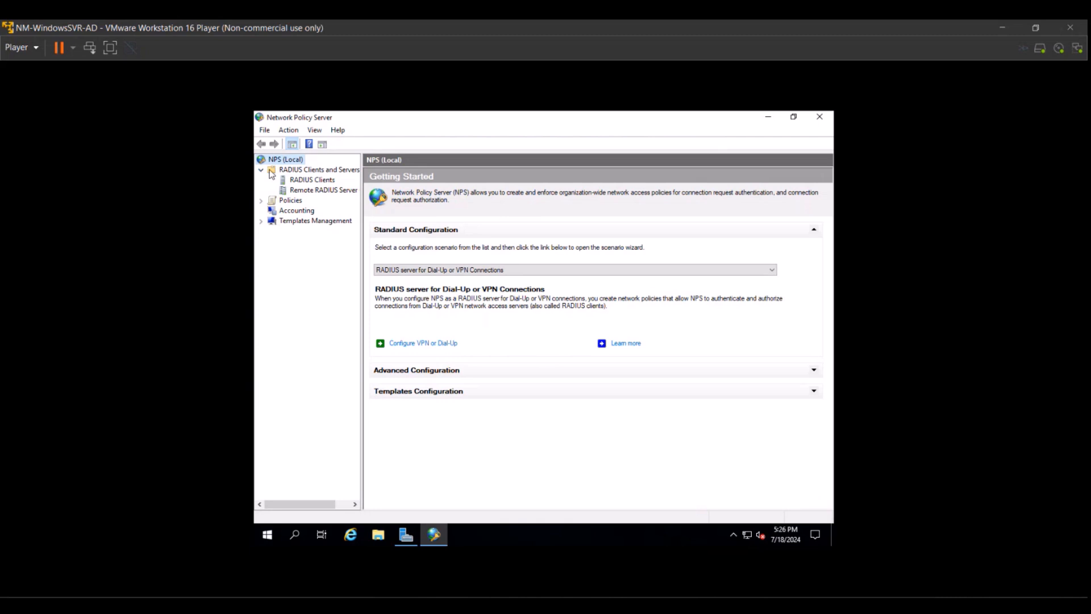
Delete the wlc RADIUS client at 192.168.8.202 and confirm the deletion.
left_click(310, 181)
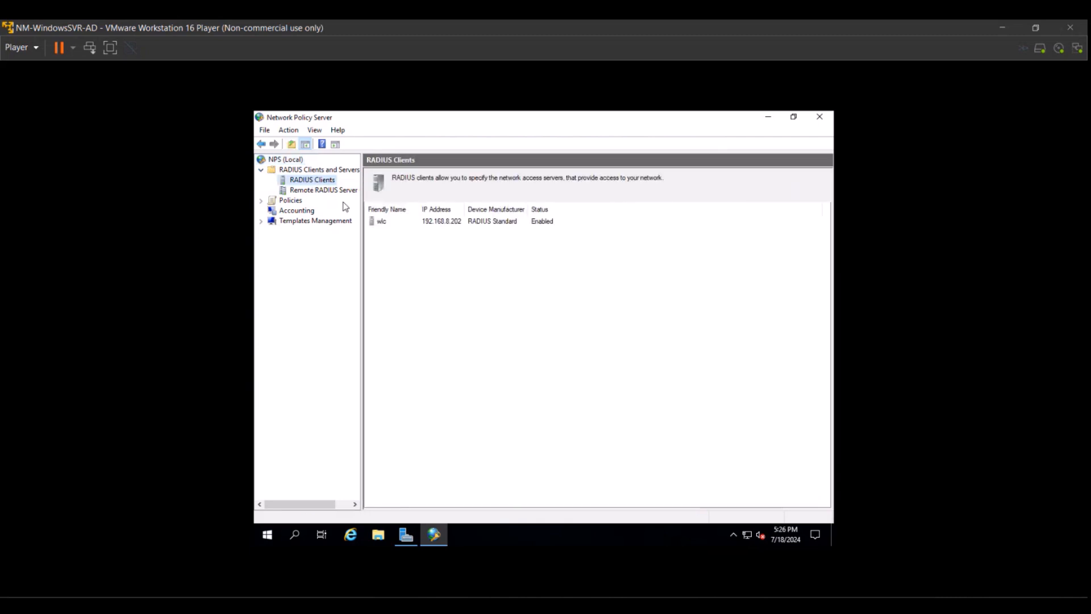
left_click(408, 224)
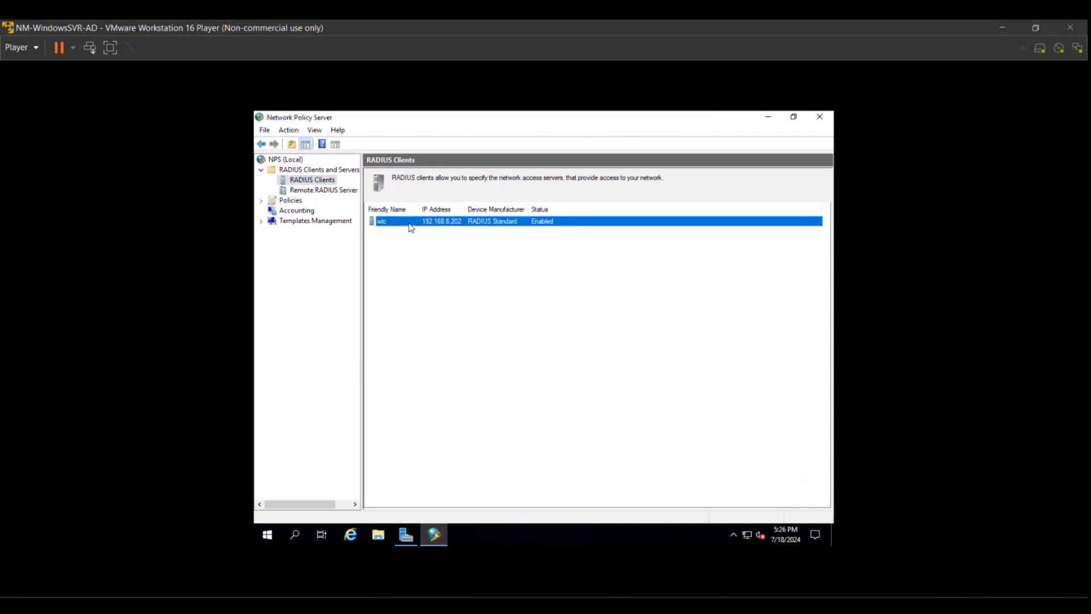
right_click(411, 228)
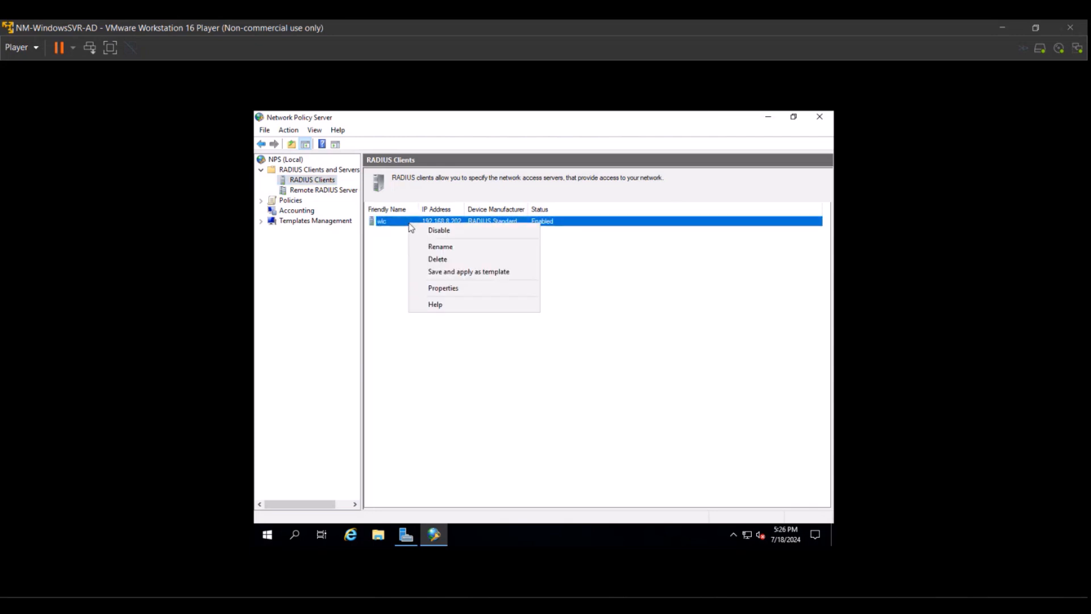
left_click(437, 259)
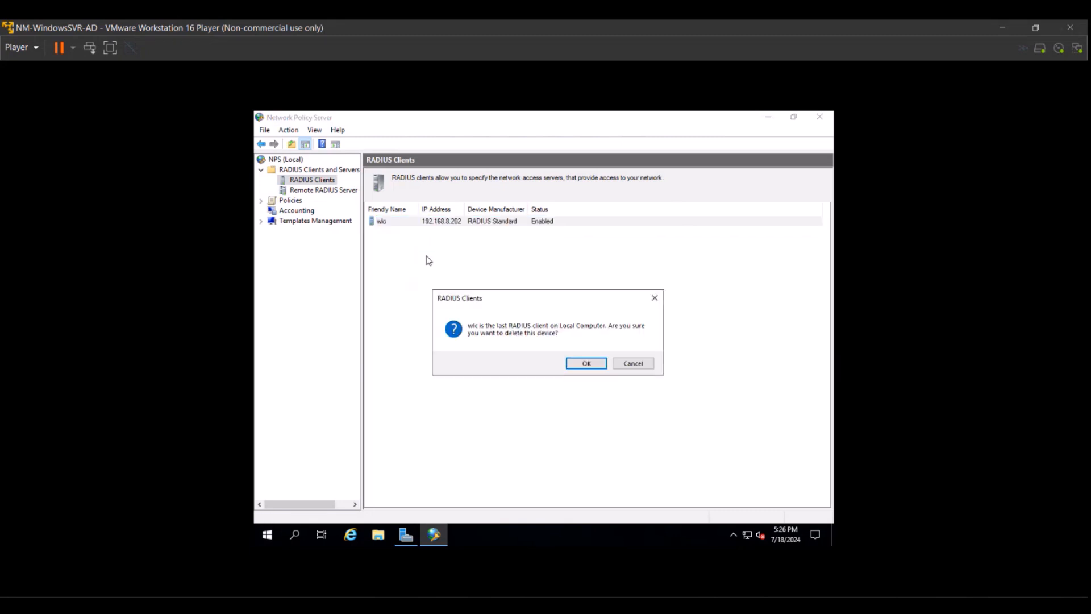
left_click(583, 367)
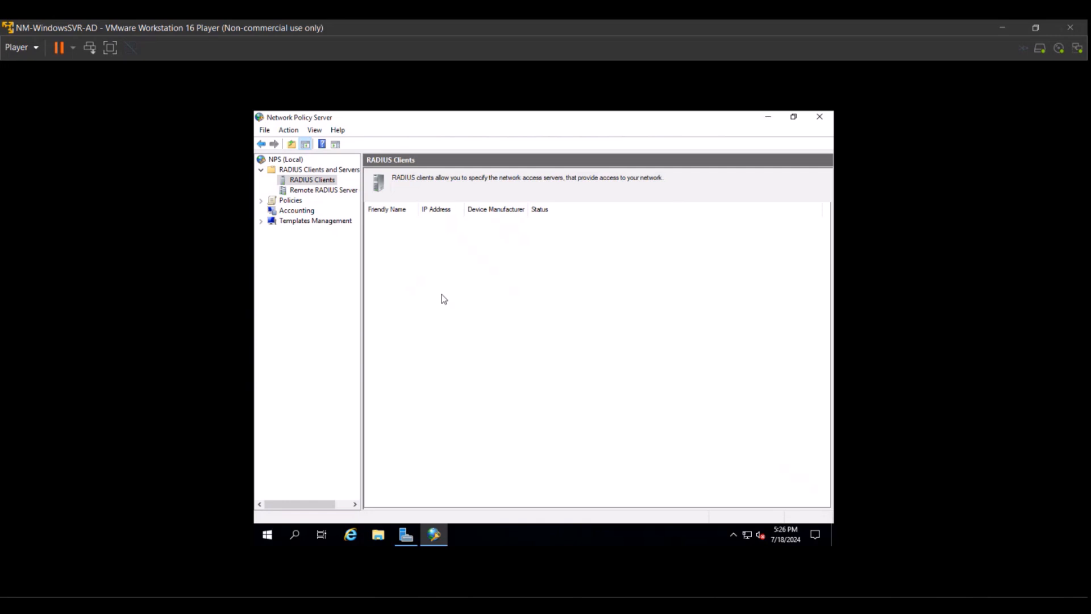
Add a new RADIUS client named CiscoIOS-SW with verified address 192.168.8.2.
right_click(295, 186)
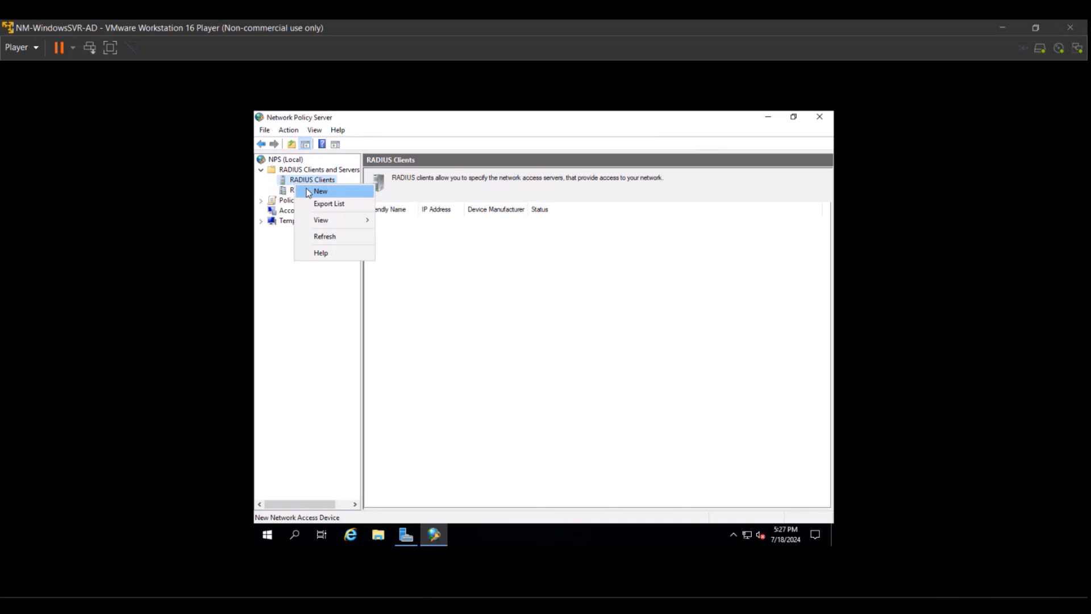
left_click(307, 193)
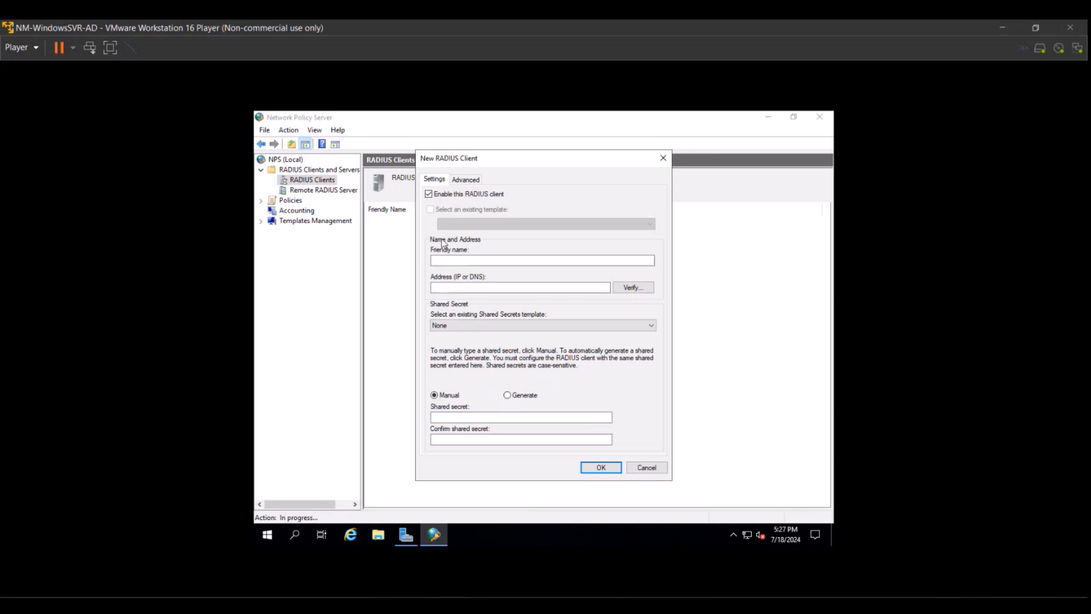
left_click(454, 259)
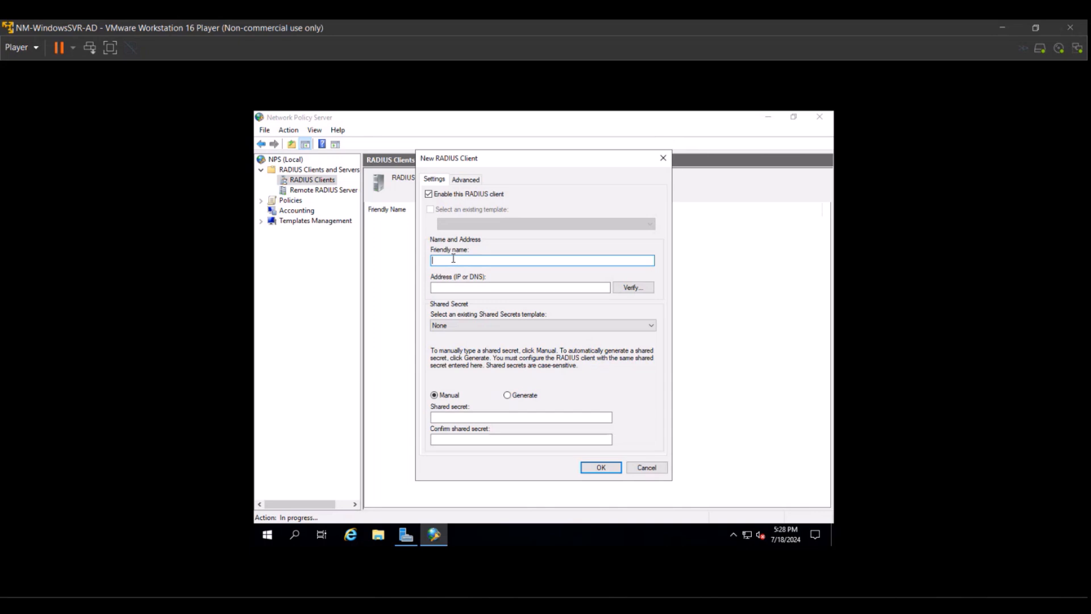
type("Cl")
type("scoIOS ")
type("SW")
left_click(437, 288)
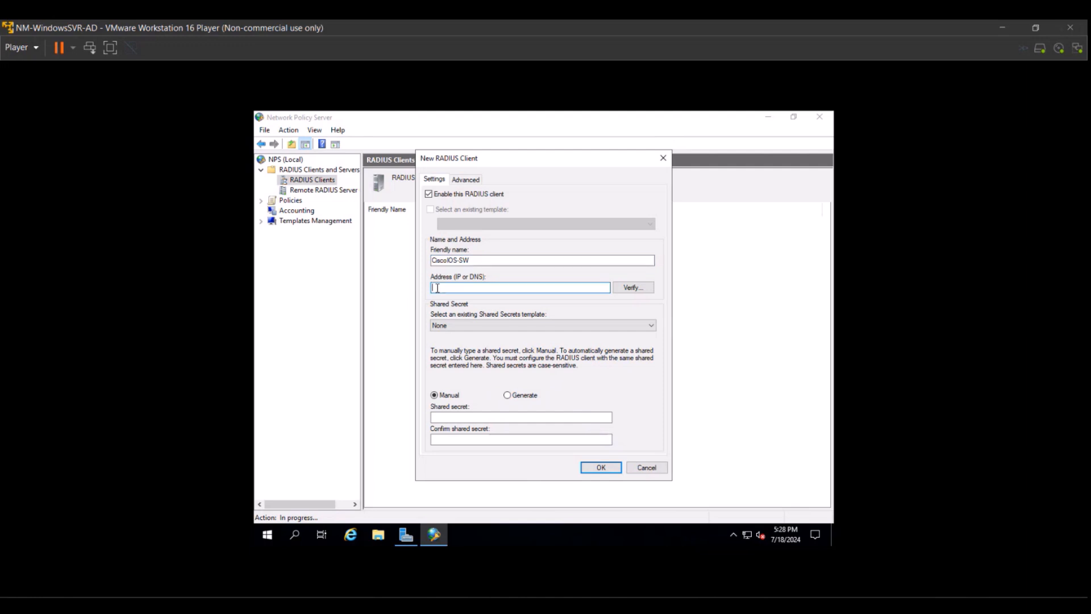
type("192.168.8.2")
left_click(642, 290)
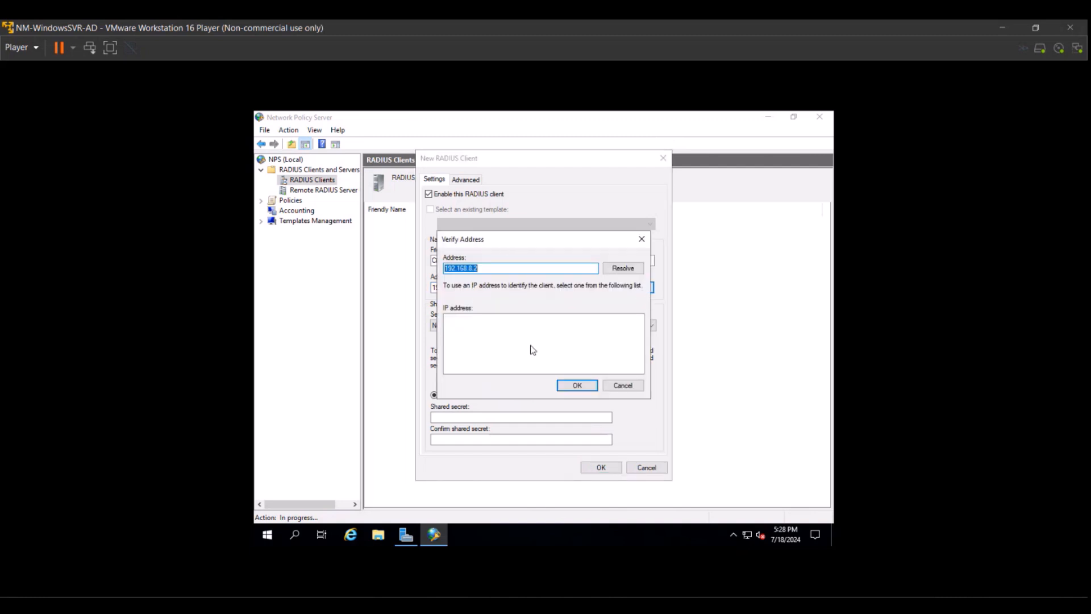
left_click(571, 384)
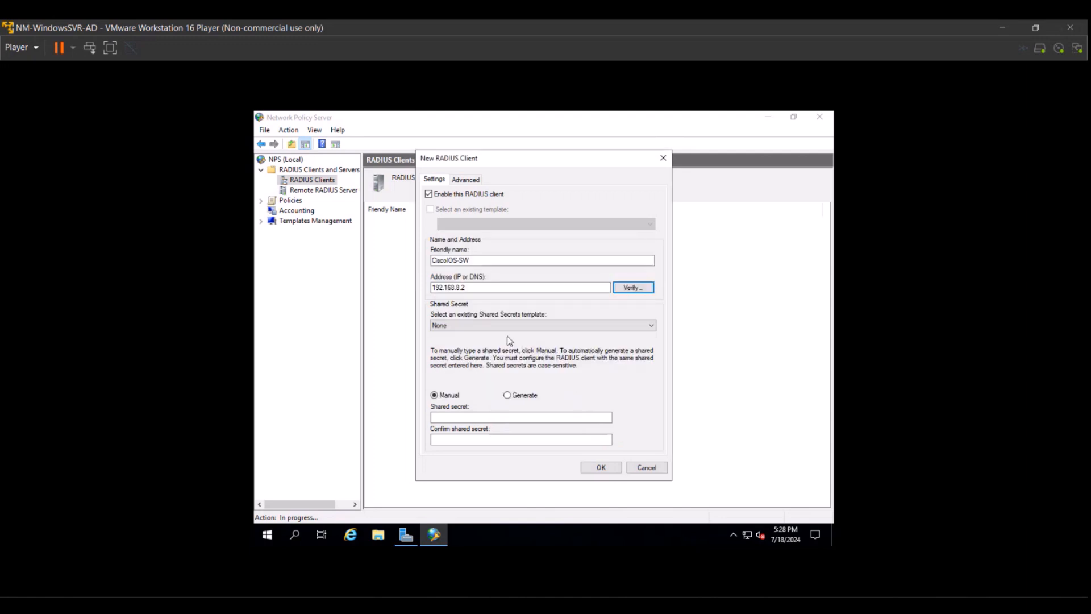
left_click(485, 417)
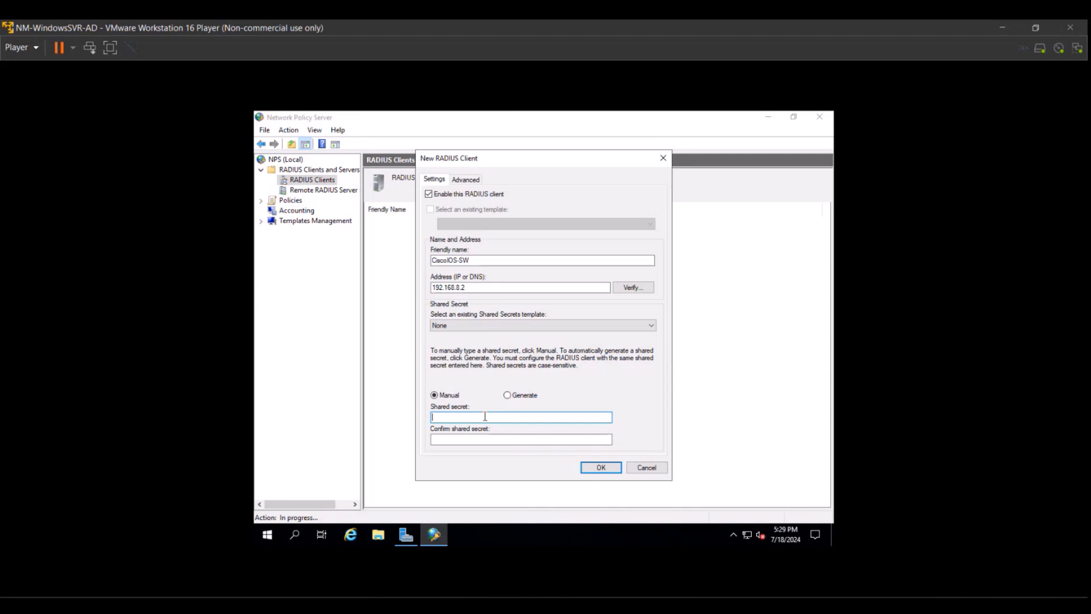
Enter the shared secret and its confirmation, dismissing the mismatch errors when saving.
type("c••••••")
key("BackSpace")
key("BackSpace")
key("BackSpace")
key("BackSpace")
key("BackSpace")
key("BackSpace")
type("••••••••••")
left_click(492, 439)
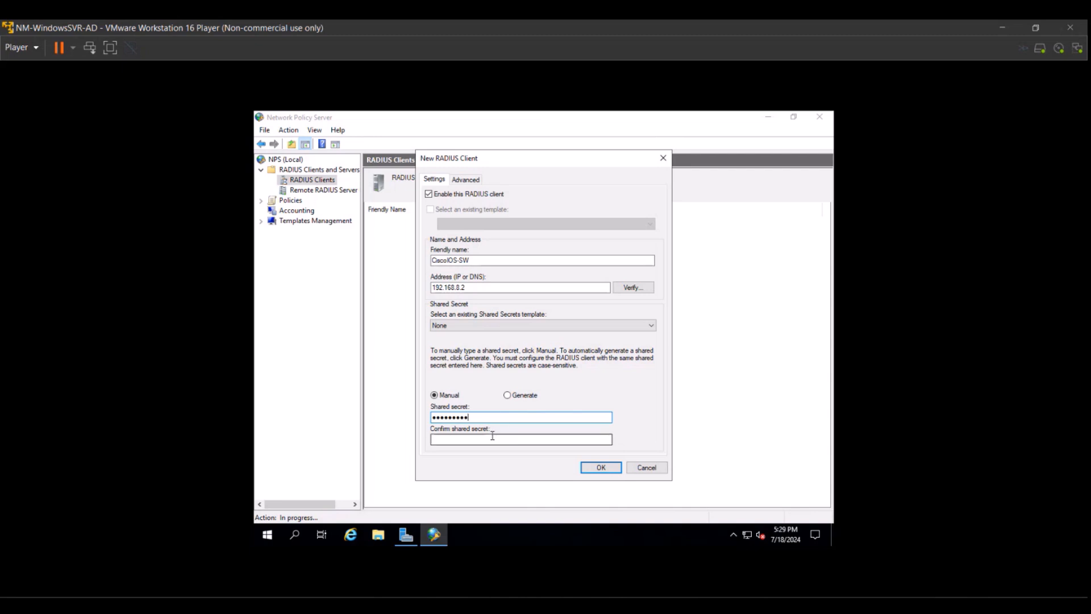
type("•••••••••")
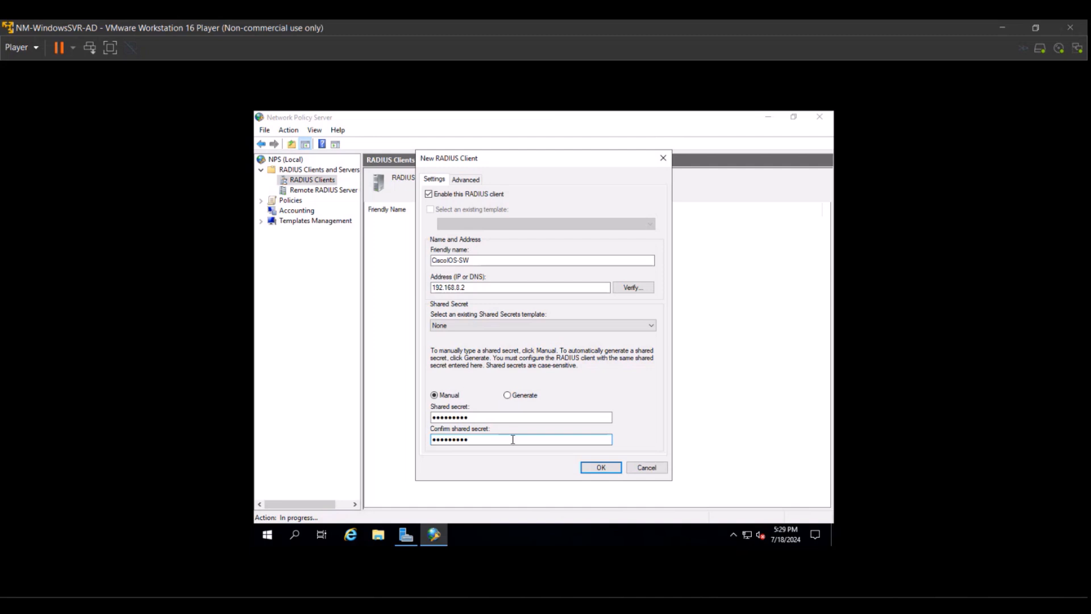
left_click(587, 468)
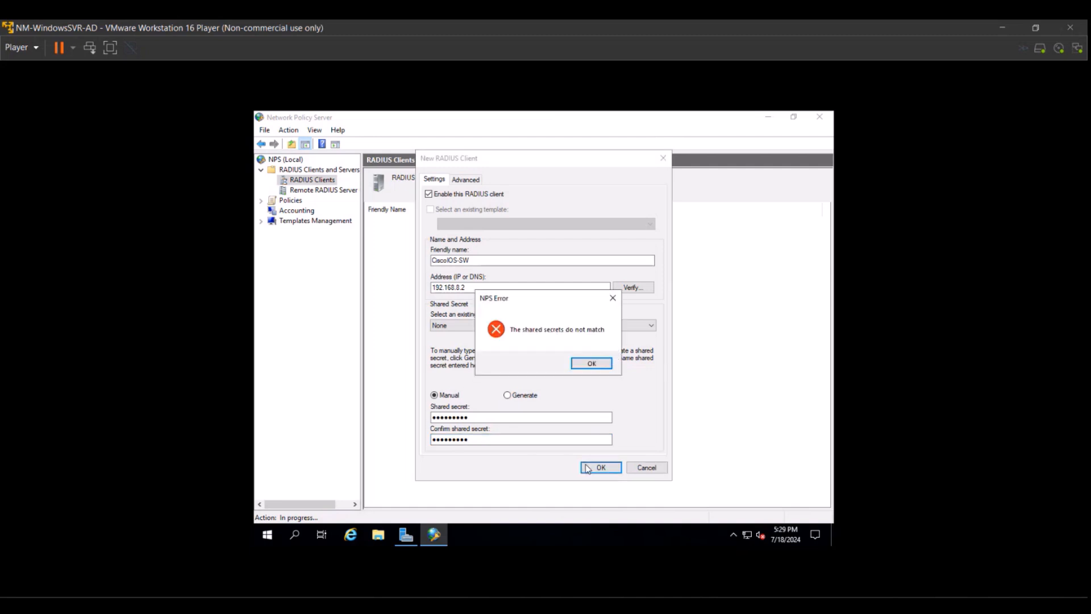
left_click(591, 363)
double_click(459, 418)
type("•••••••••")
double_click(456, 438)
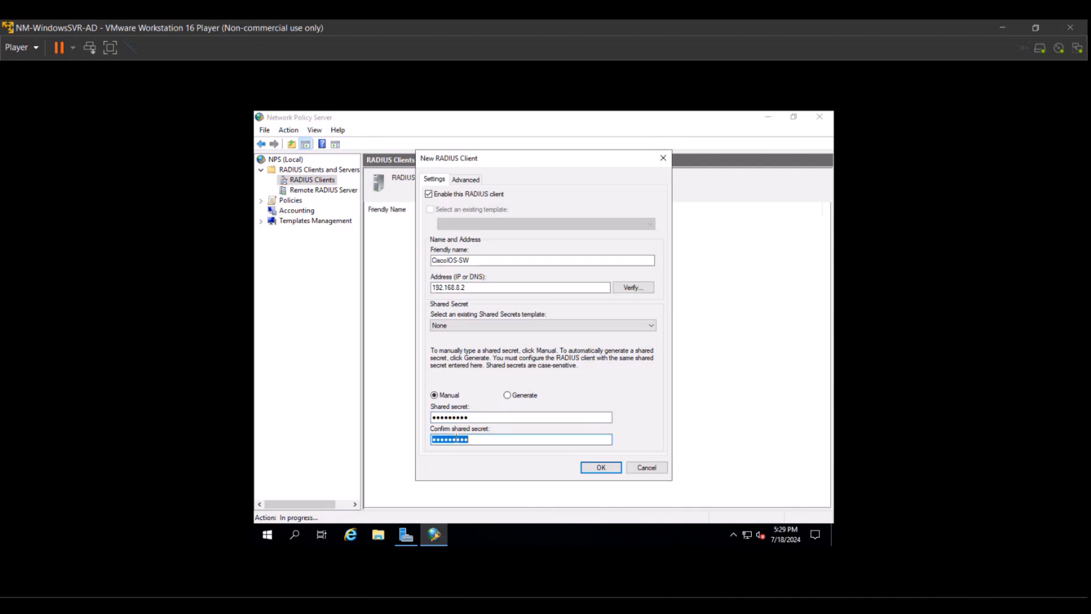
type("•••••••••")
left_click(591, 468)
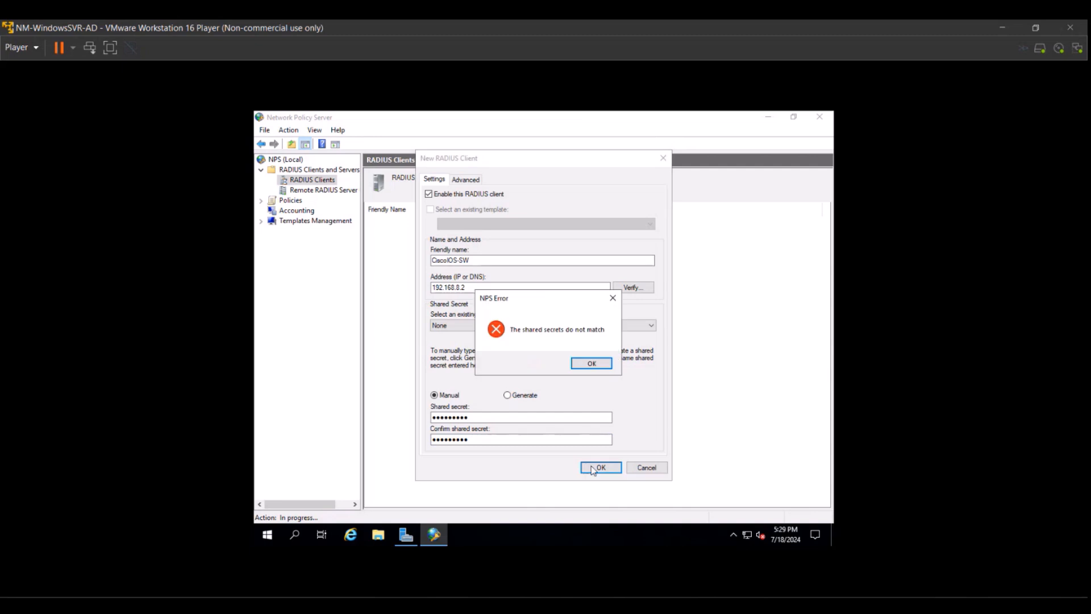
left_click(591, 363)
Retype the shared secret and its confirmation until both entries match.
double_click(447, 416)
key("BackSpace")
type("•••••••••")
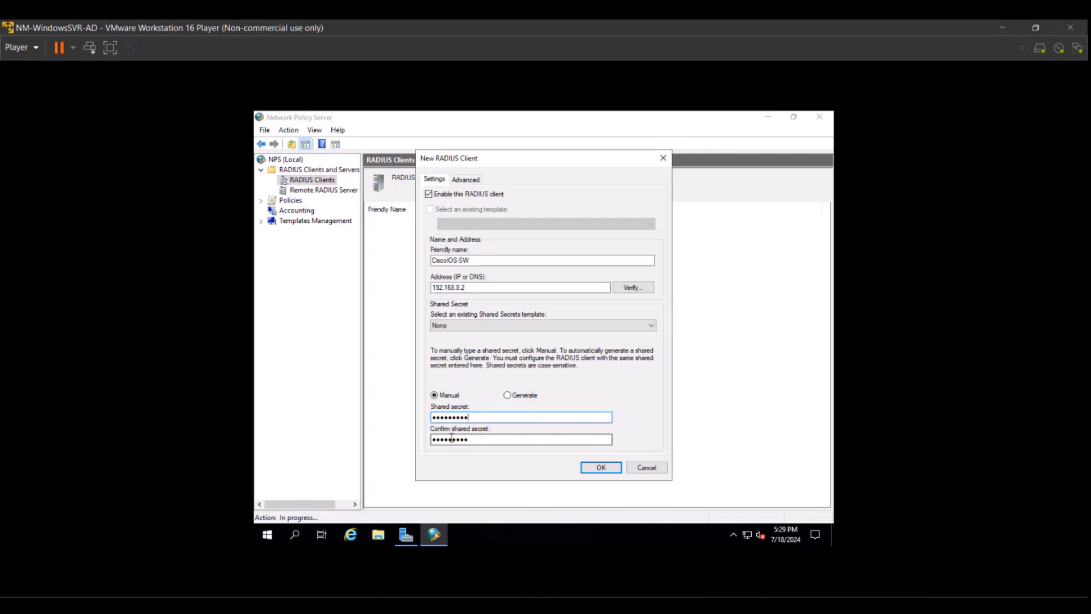
double_click(465, 438)
type("•••••••••")
left_click(581, 469)
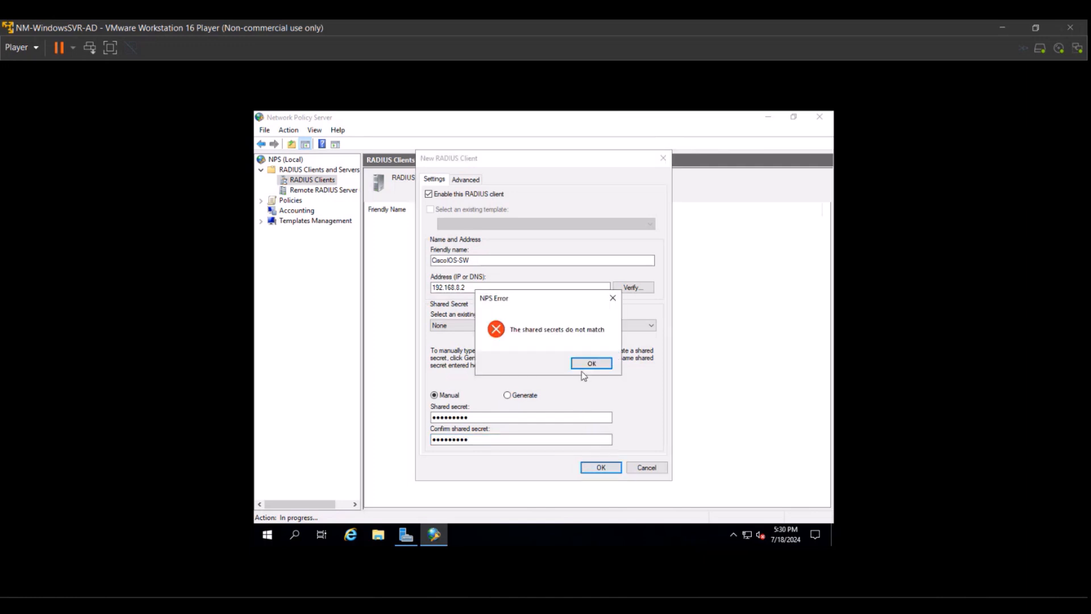
left_click(585, 365)
left_click(489, 420)
key("BackSpace")
key("BackSpace")
key("BackSpace")
key("BackSpace")
key("BackSpace")
key("BackSpace")
key("BackSpace")
key("BackSpace")
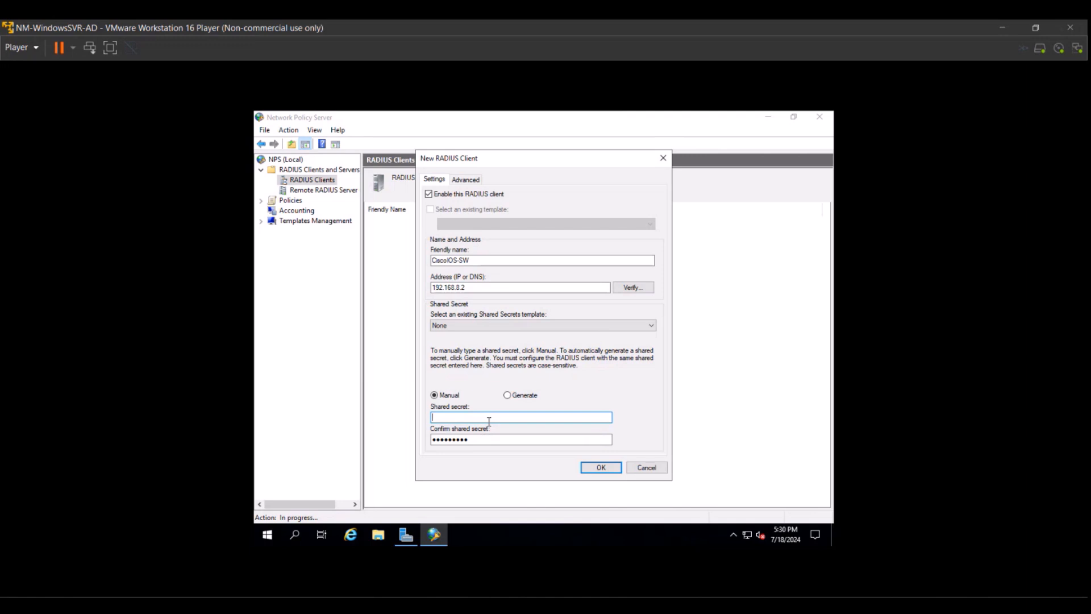
type("cisco1234")
double_click(467, 440)
type("cisco")
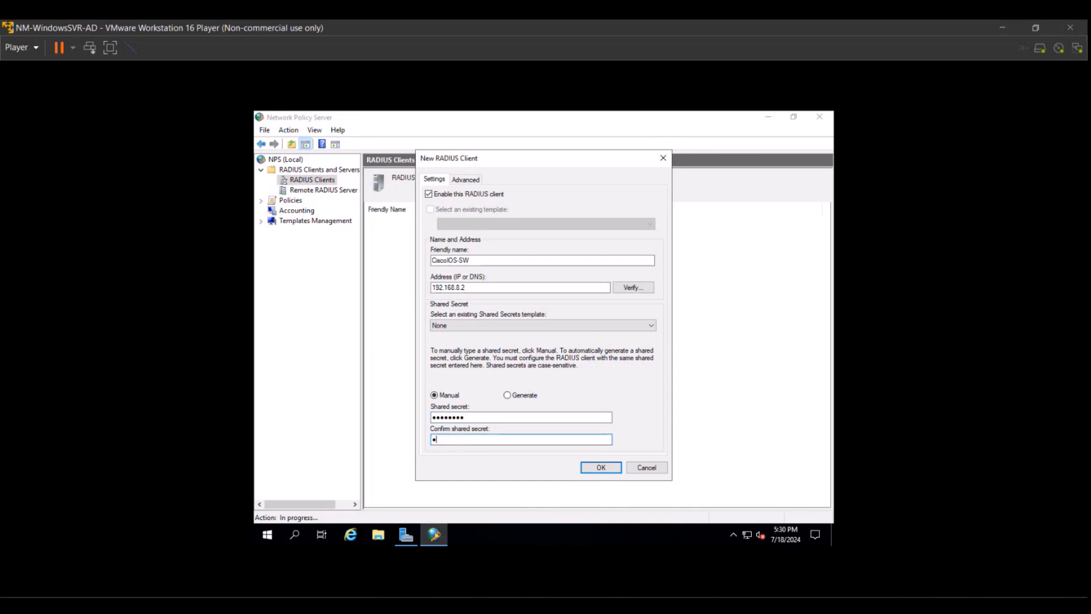
type("1234")
Save the CiscoIOS-SW client and widen the navigation tree to show Connection Request Policies.
left_click(592, 473)
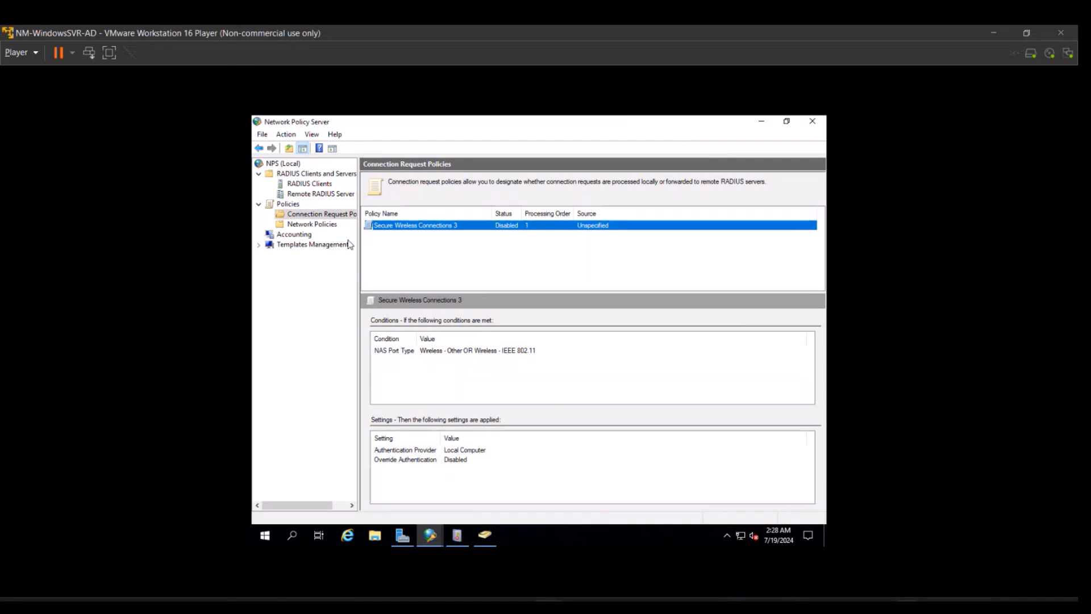
left_click_drag(360, 262, 372, 262)
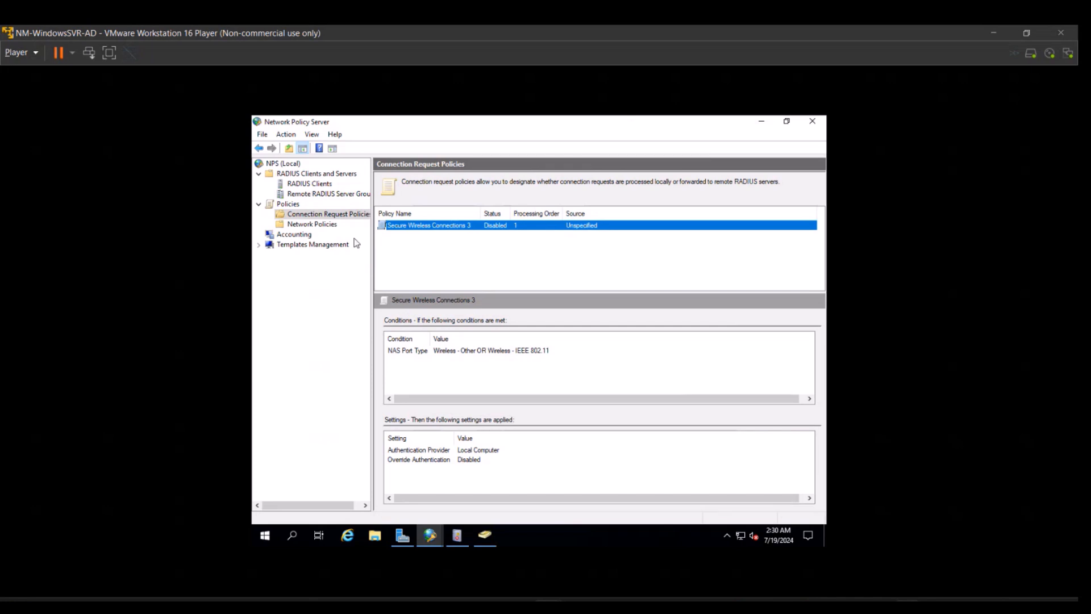
Start a new connection request policy named CRP-IOS.
right_click(302, 218)
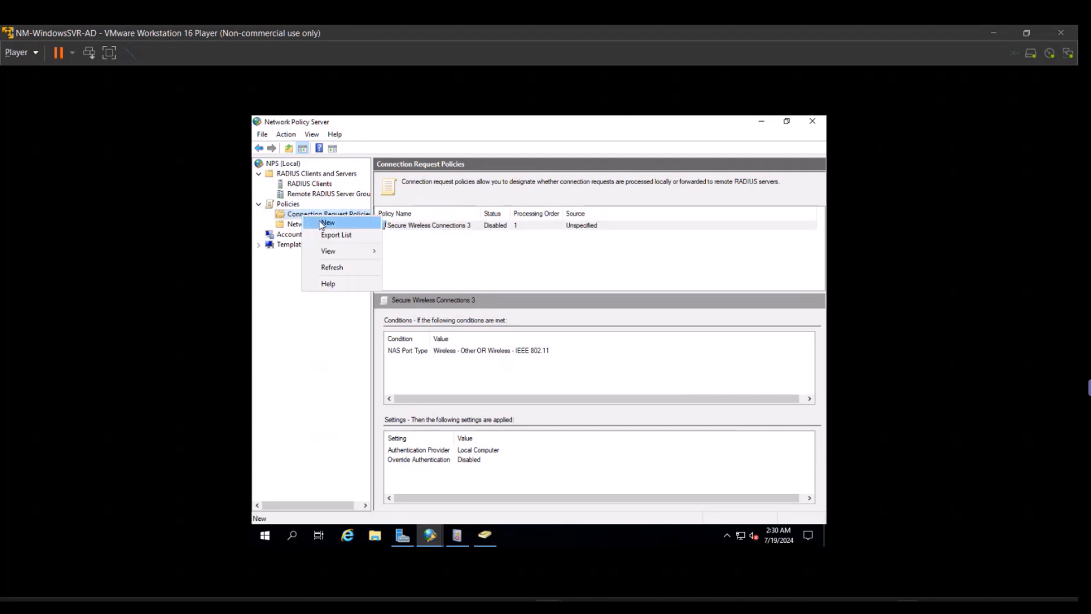
left_click(321, 222)
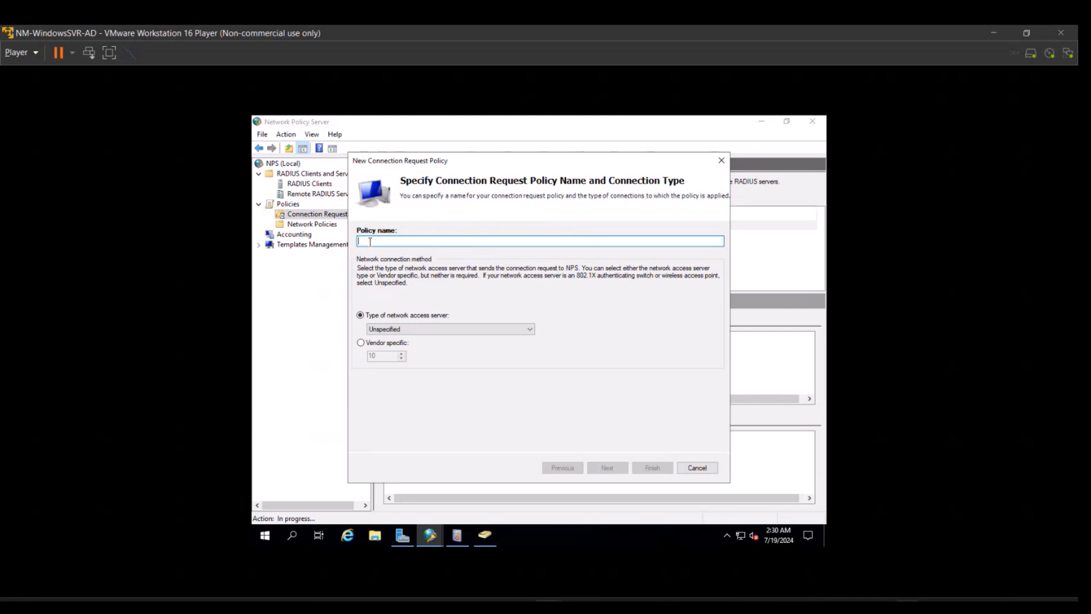
type("CRP")
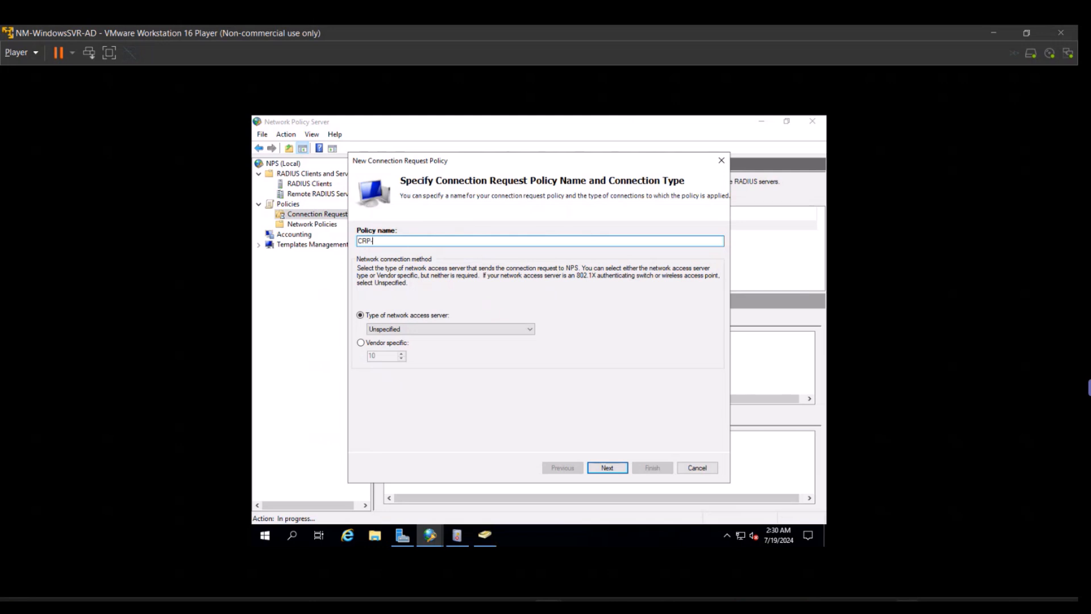
type("-IOS")
Reach Specify Conditions and browse the Select condition list around RADIUS Client Properties.
left_click(607, 468)
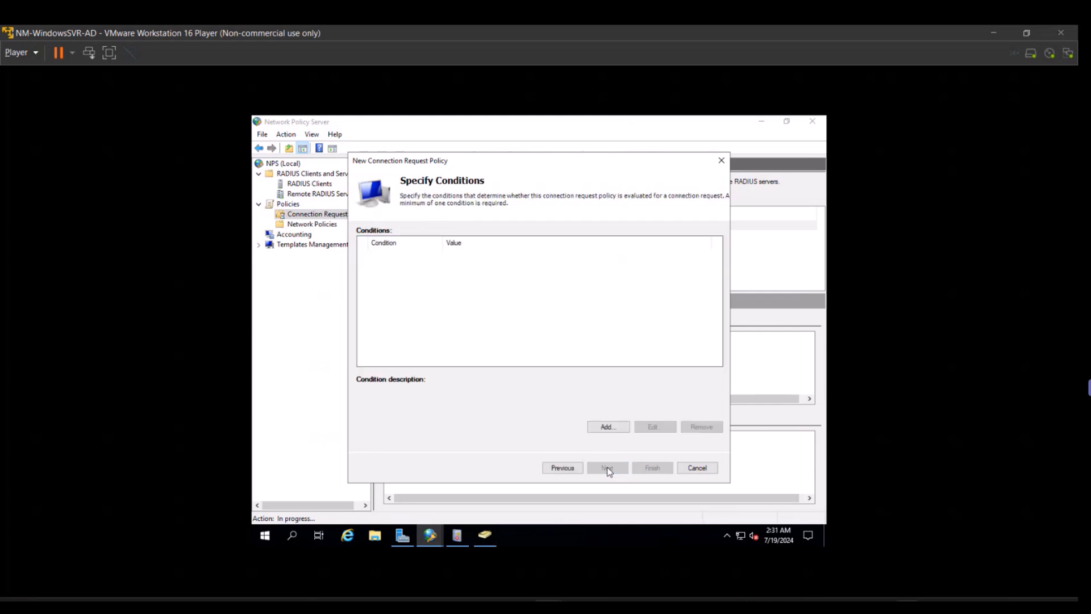
left_click(608, 426)
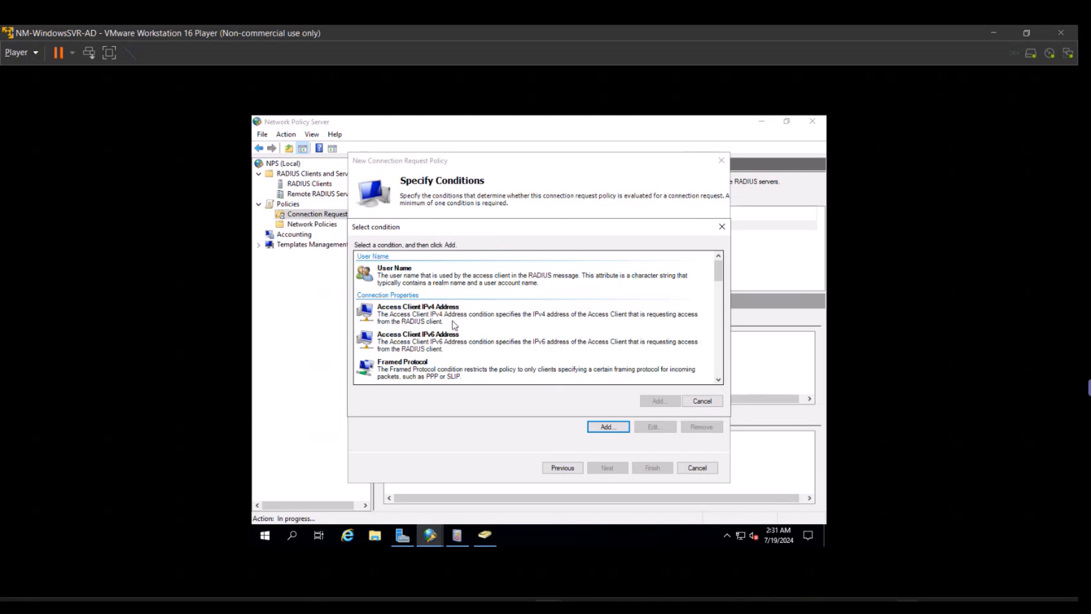
scroll(454, 325, "down", 2)
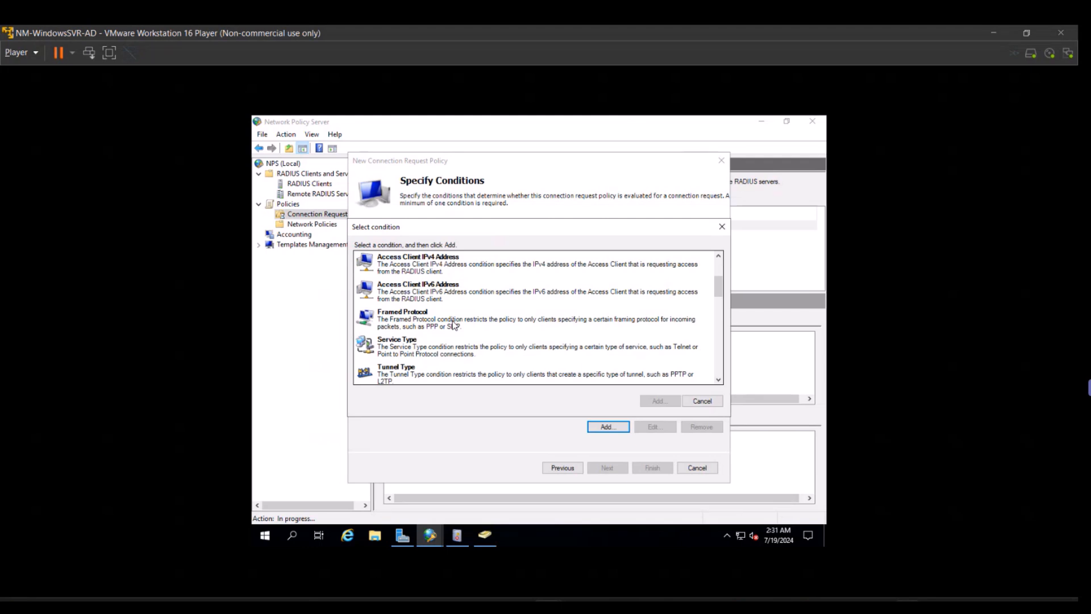
scroll(453, 323, "down", 10)
scroll(453, 324, "up", 3)
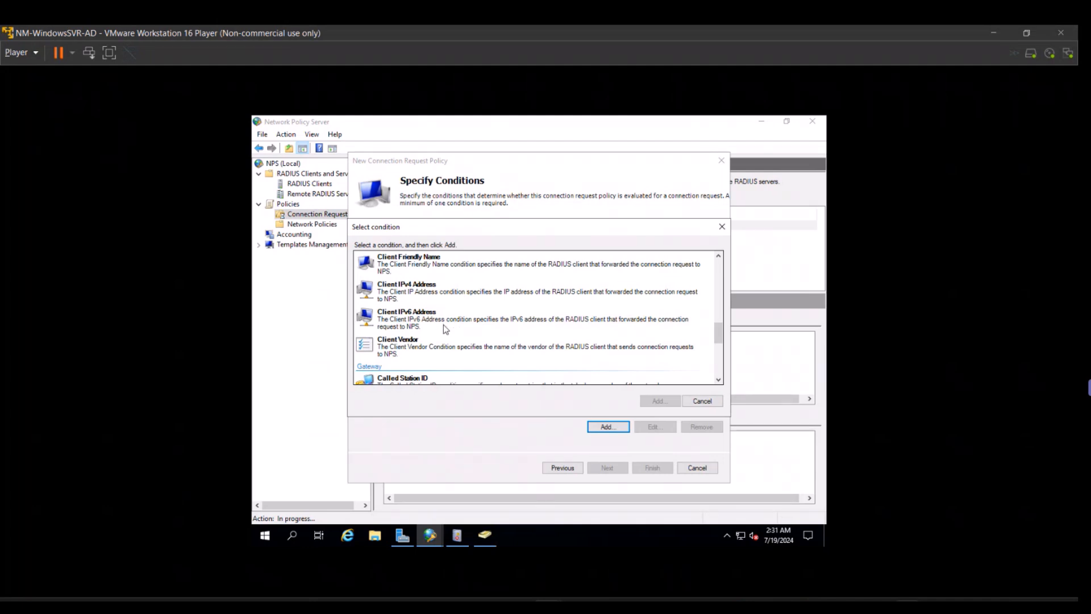
scroll(444, 328, "up", 2)
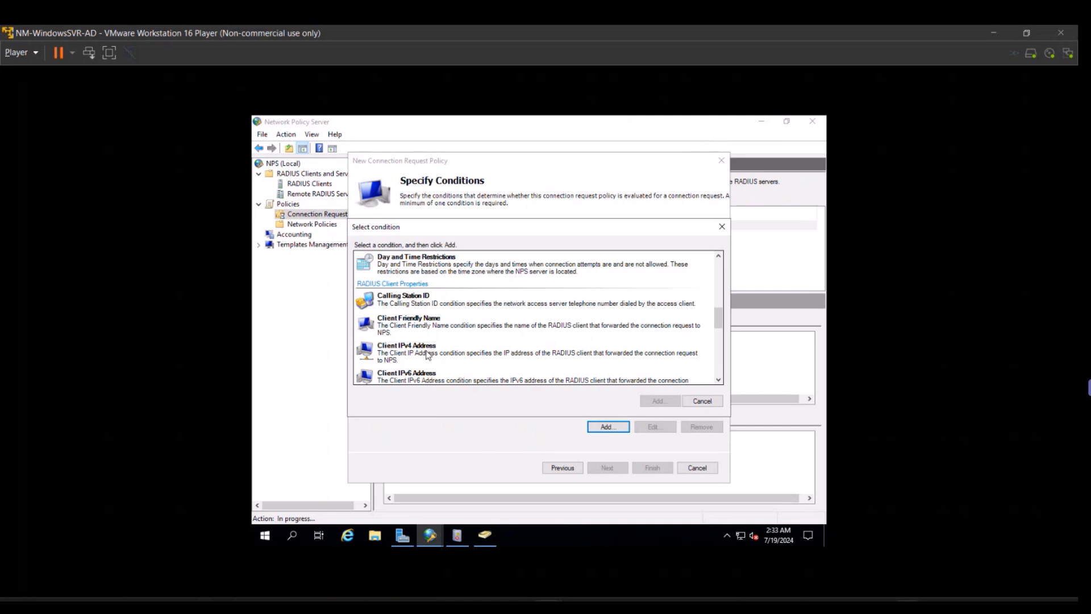
Add a Client IPv4 Address condition of 192.168.8.2 to CRP-IOS.
double_click(428, 354)
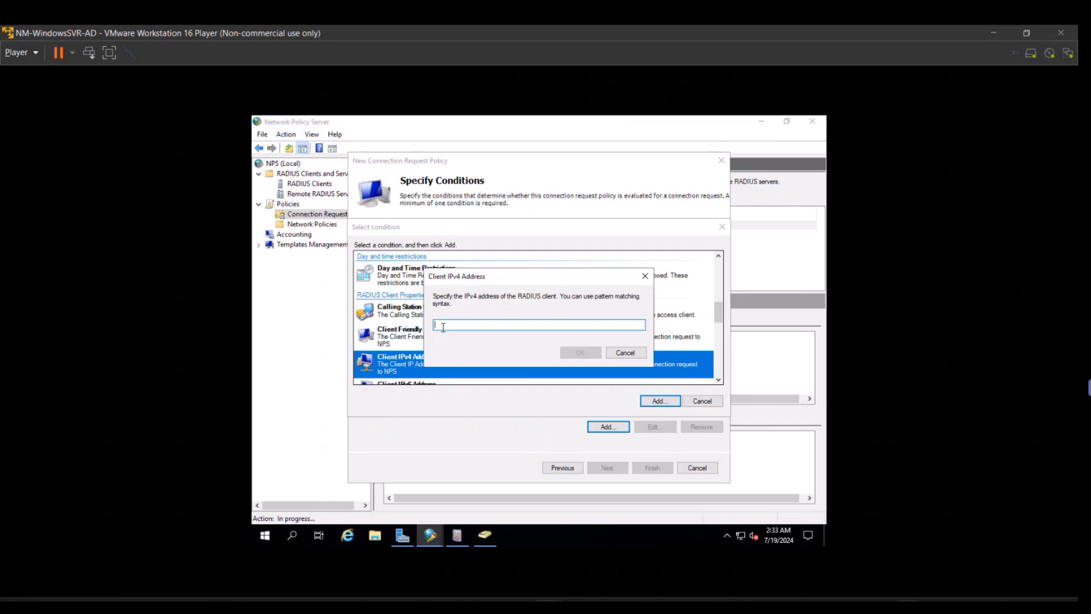
type("192.168.8.2")
left_click(568, 352)
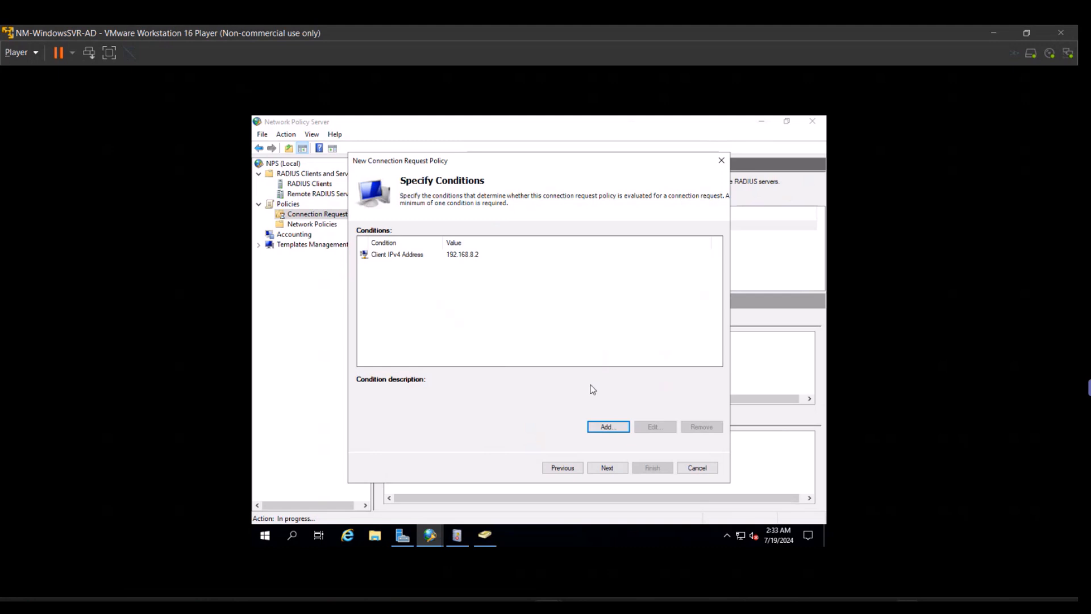
Keep default forwarding, local authentication and settings, then finish the CRP-IOS policy.
left_click(607, 467)
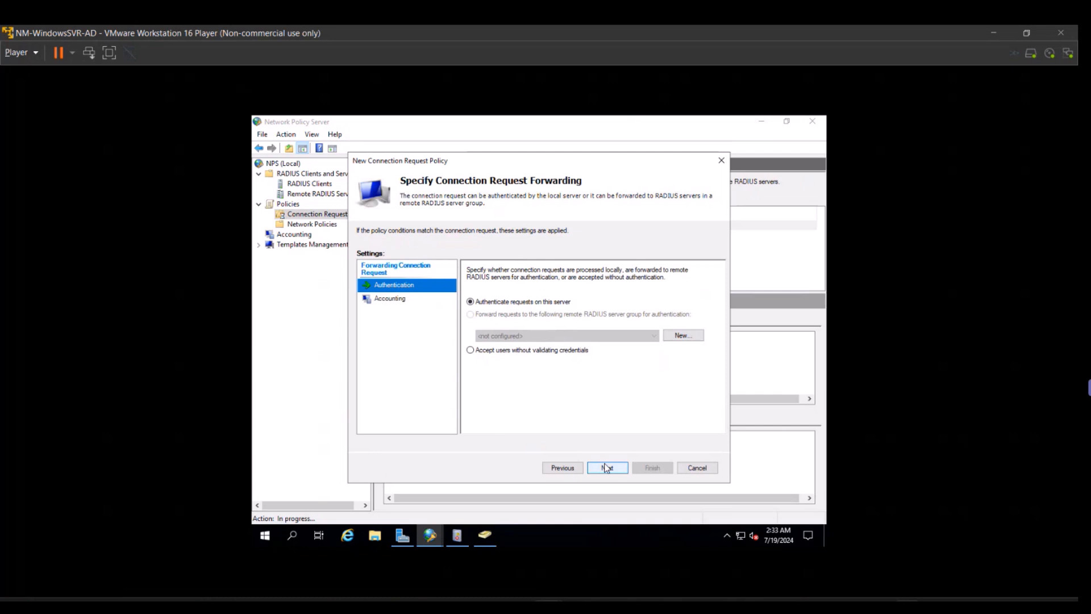
left_click(607, 467)
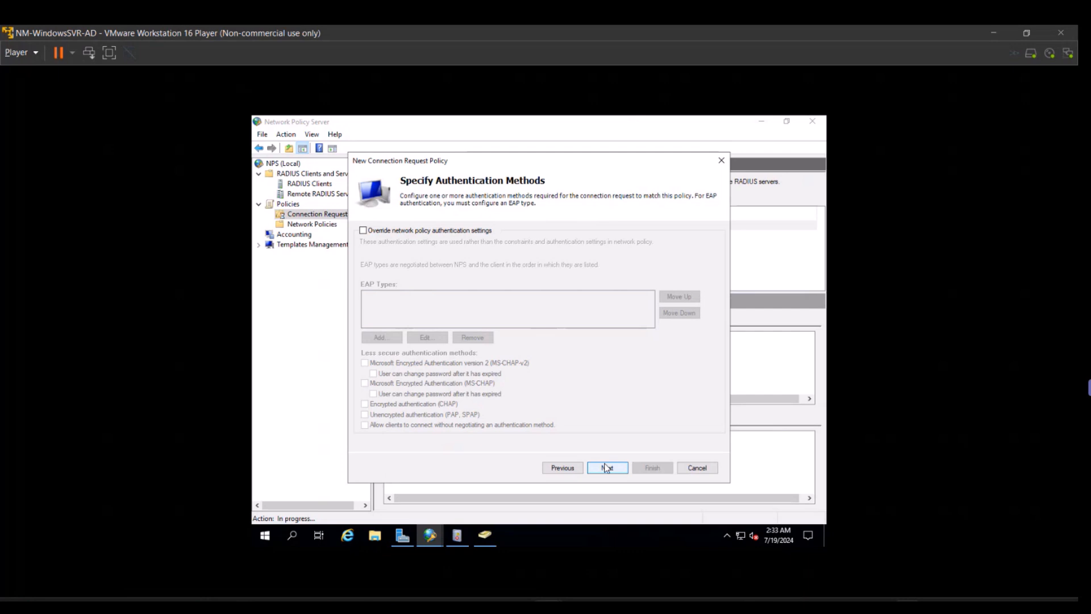
left_click(606, 467)
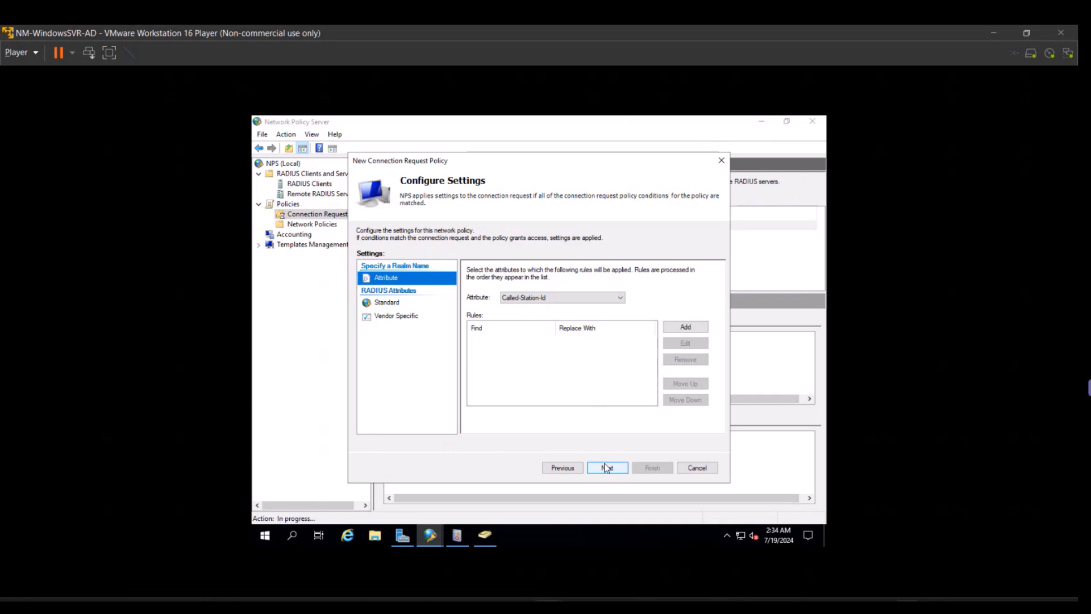
left_click(607, 467)
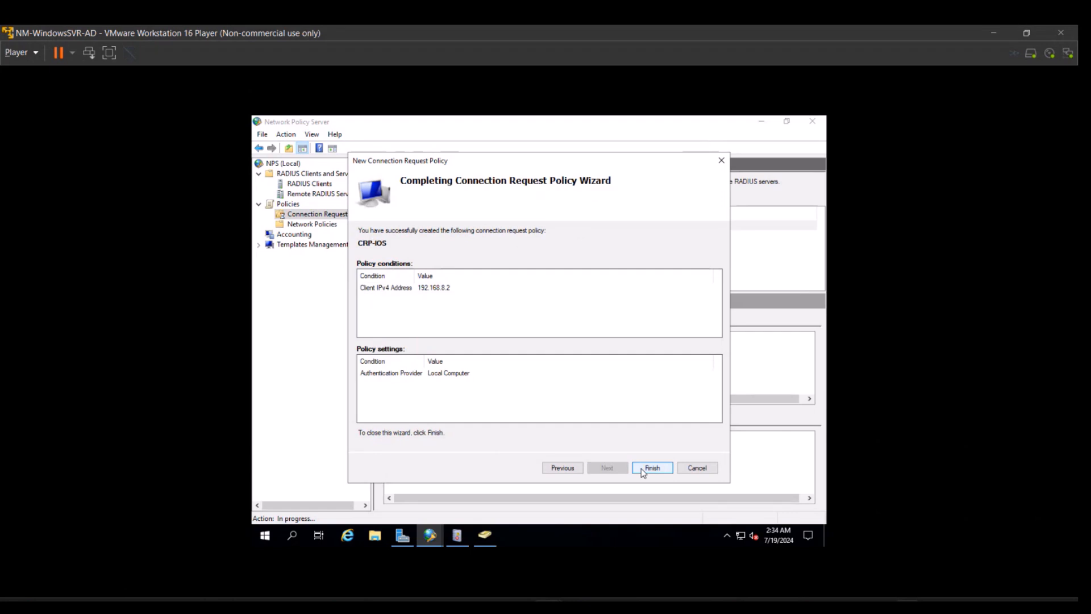
left_click(642, 468)
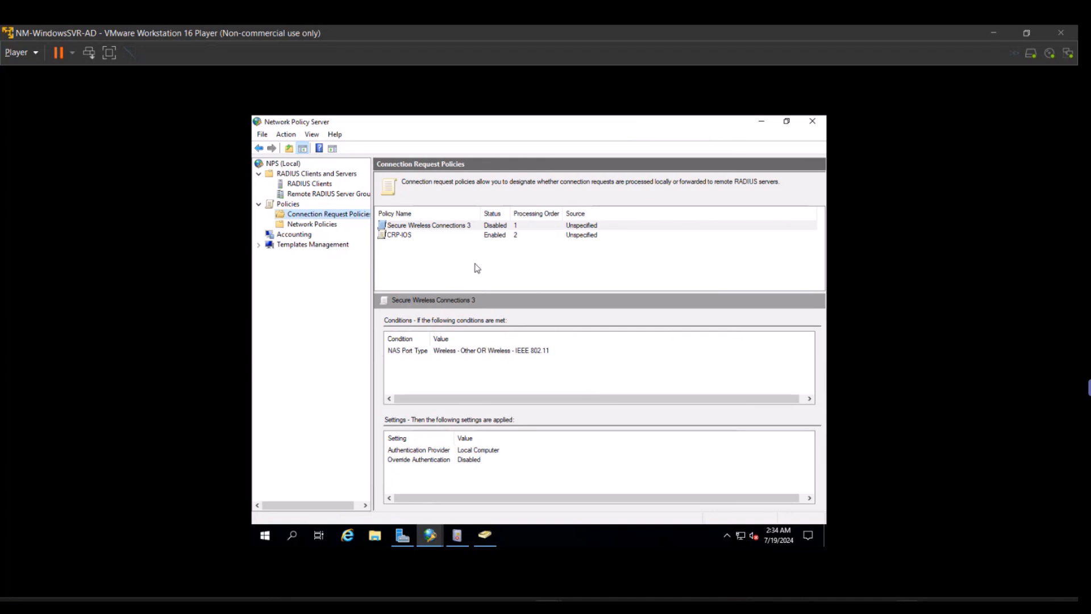
Move the CRP-IOS policy up to processing order 1.
left_click(407, 238)
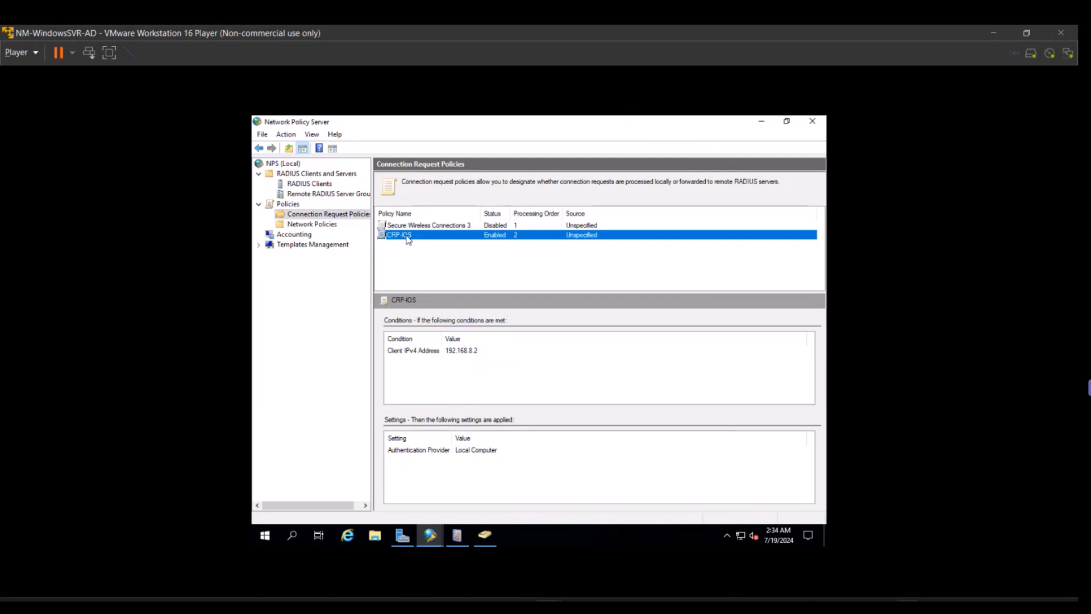
right_click(407, 238)
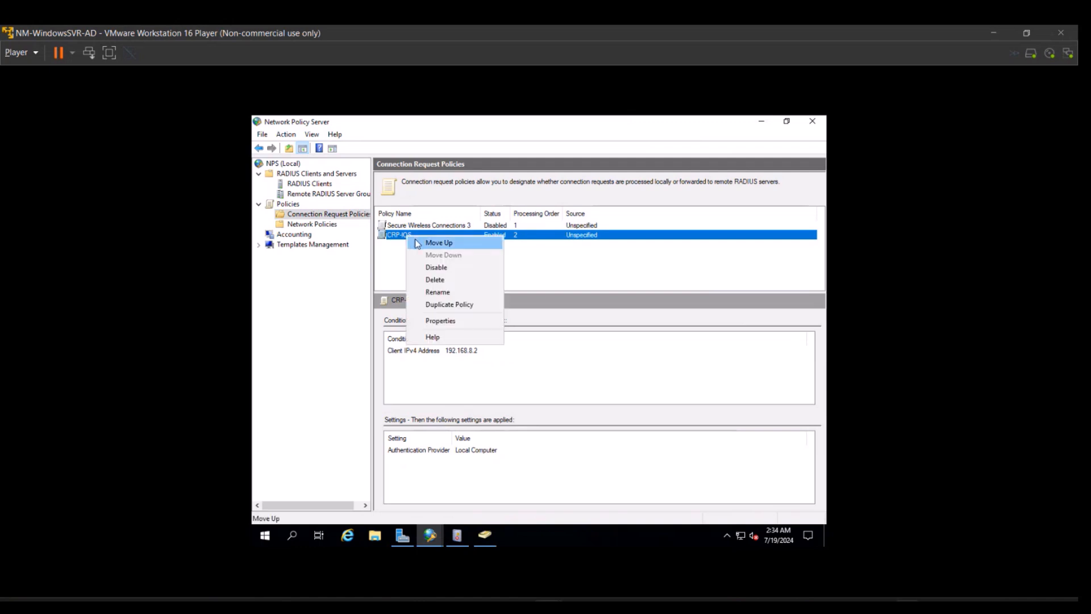
left_click(438, 242)
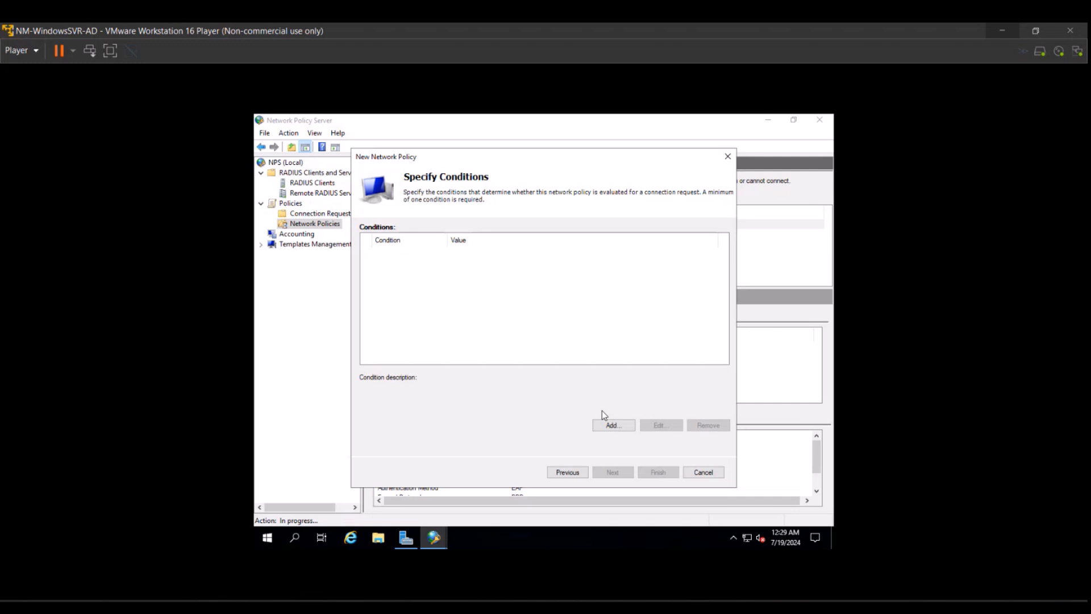
Open the Select condition list for the network policy and scroll past User Groups.
left_click(606, 425)
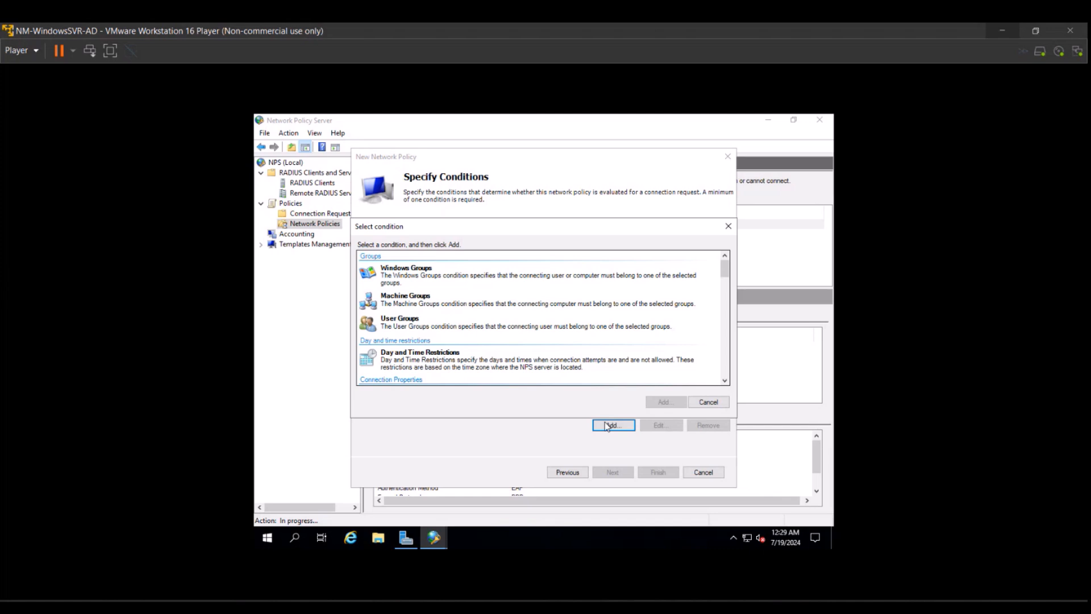
left_click(723, 381)
left_click(724, 381)
left_click(724, 381)
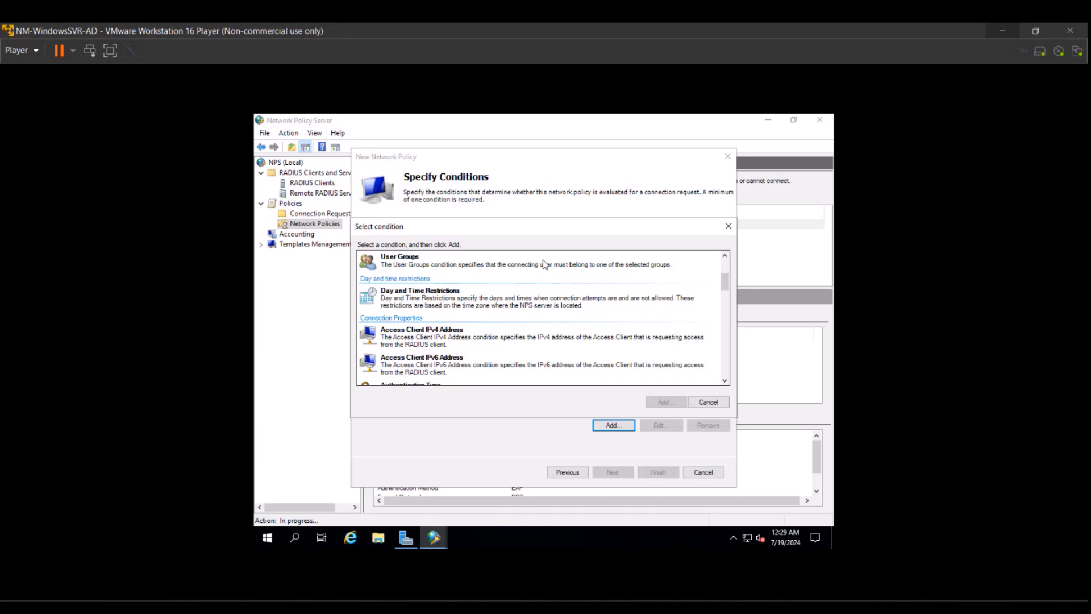
Scroll the Select condition list down to Authentication Type, Framed Protocol and Tunnel Type.
left_click(725, 381)
left_click(726, 383)
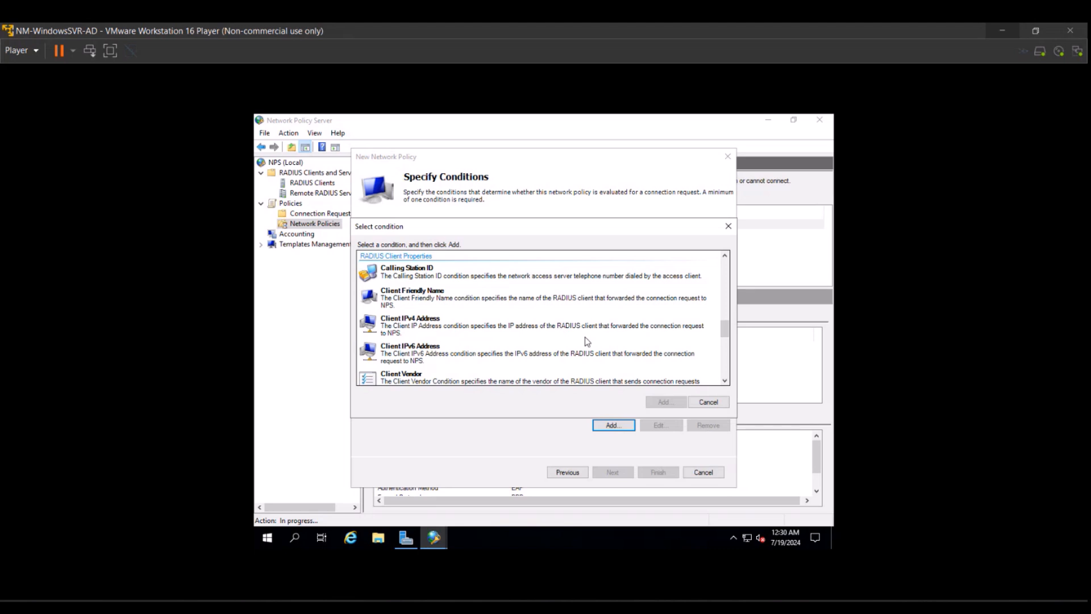
left_click(725, 381)
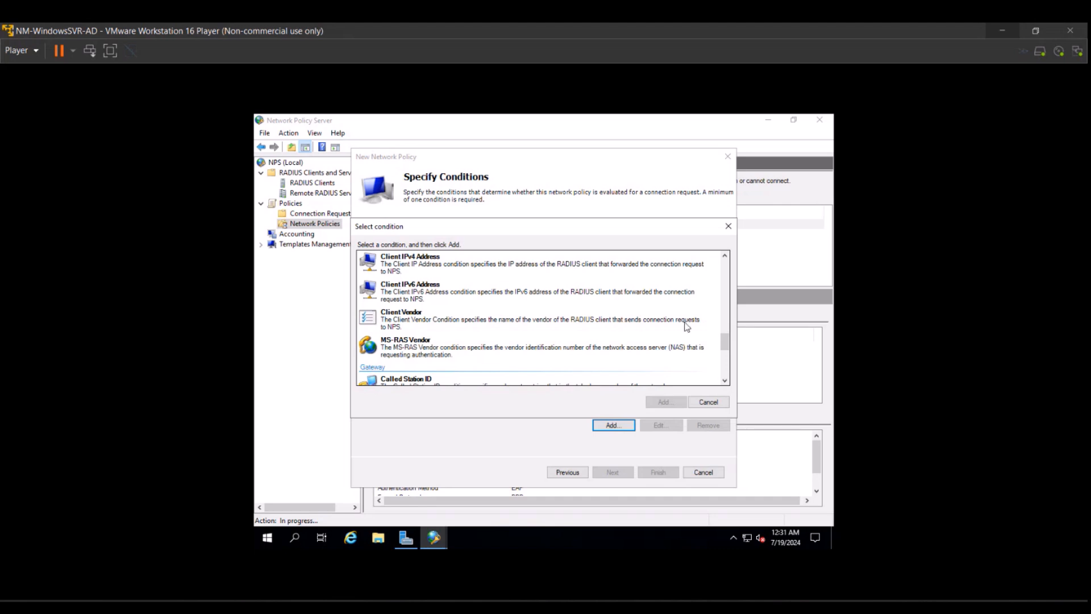
left_click_drag(725, 350, 727, 316)
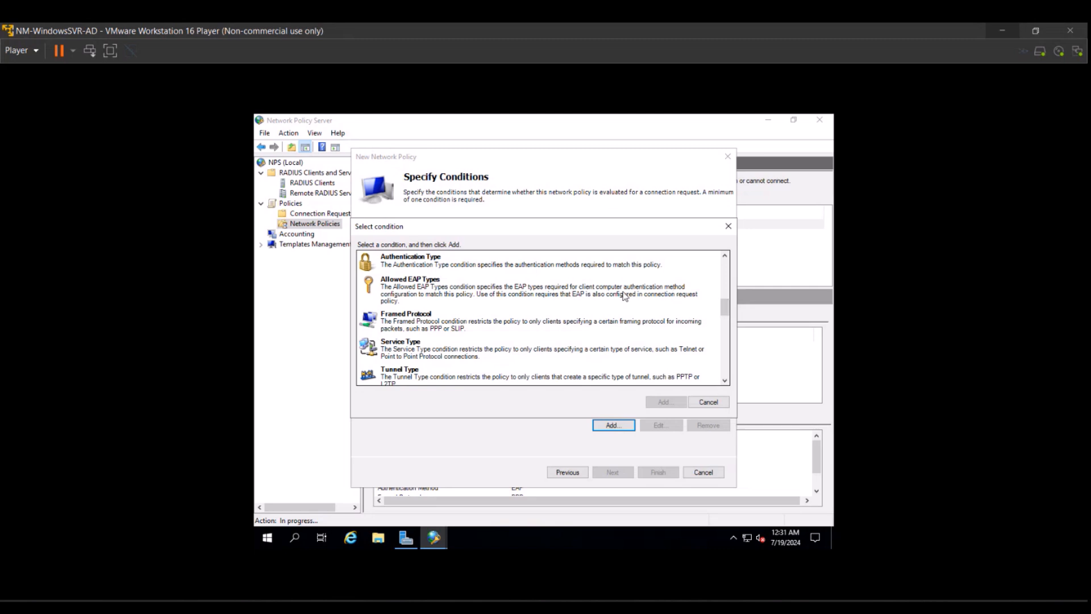
Cancel the condition picker and the New Network Policy wizard without creating the policy.
left_click(708, 402)
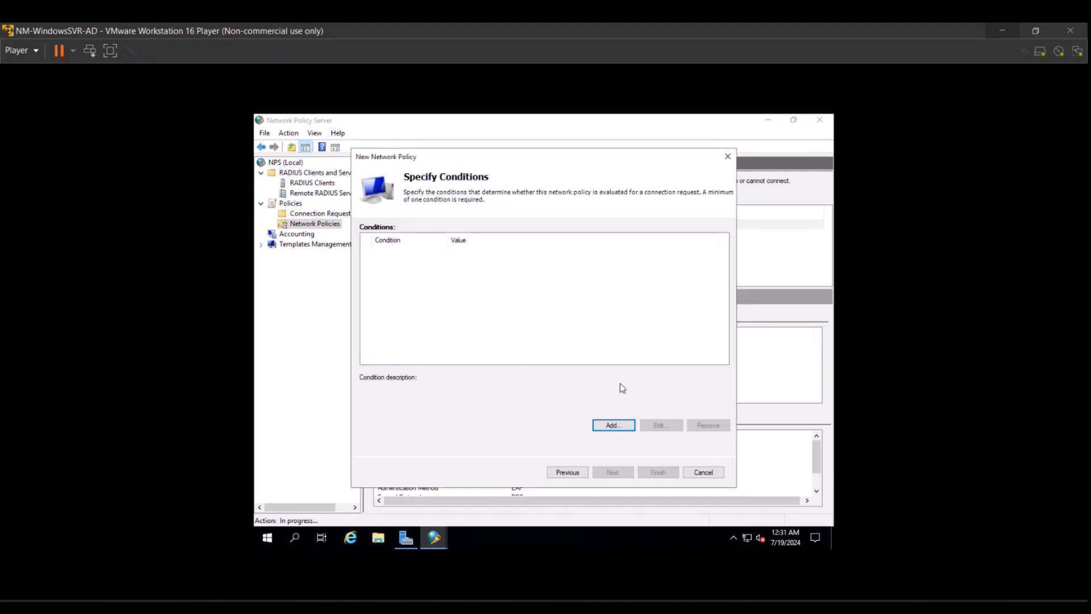
left_click(704, 473)
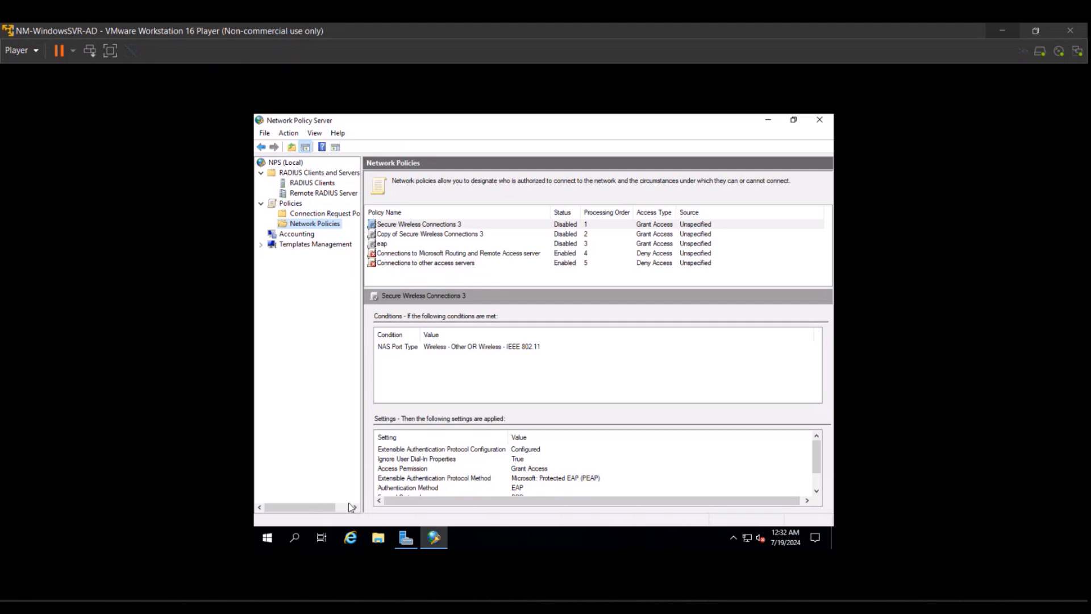
Launch Active Directory Users and Computers from Server Manager's Tools menu.
left_click(401, 534)
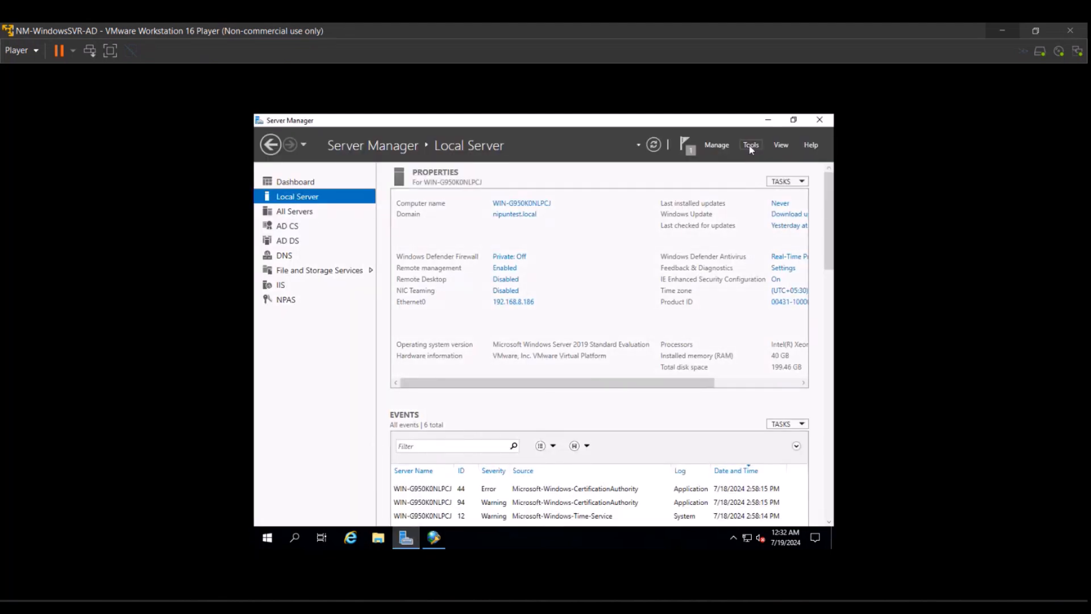
left_click(751, 146)
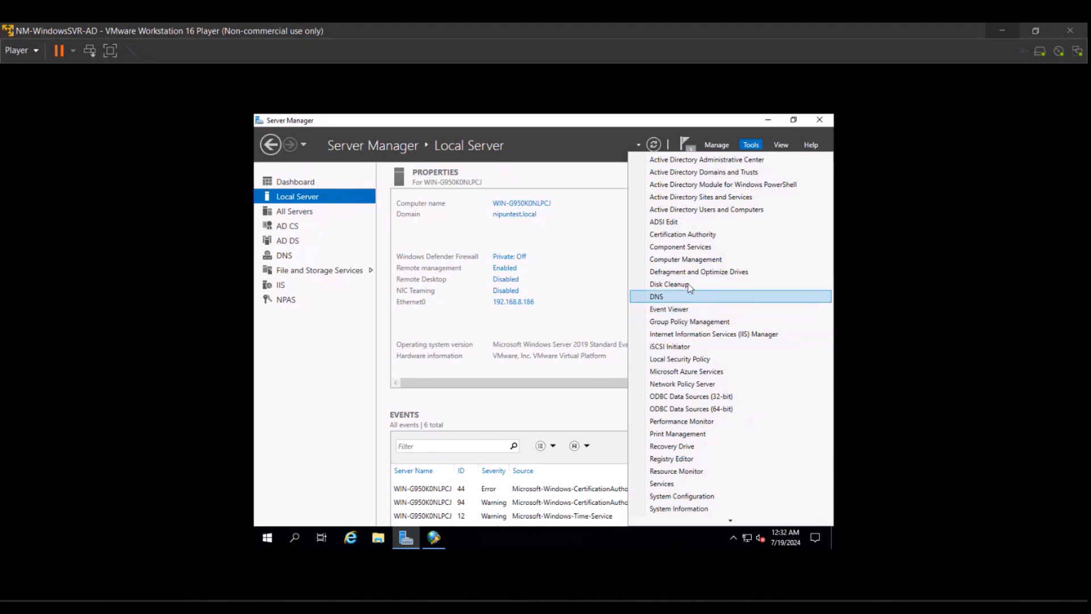
left_click(690, 213)
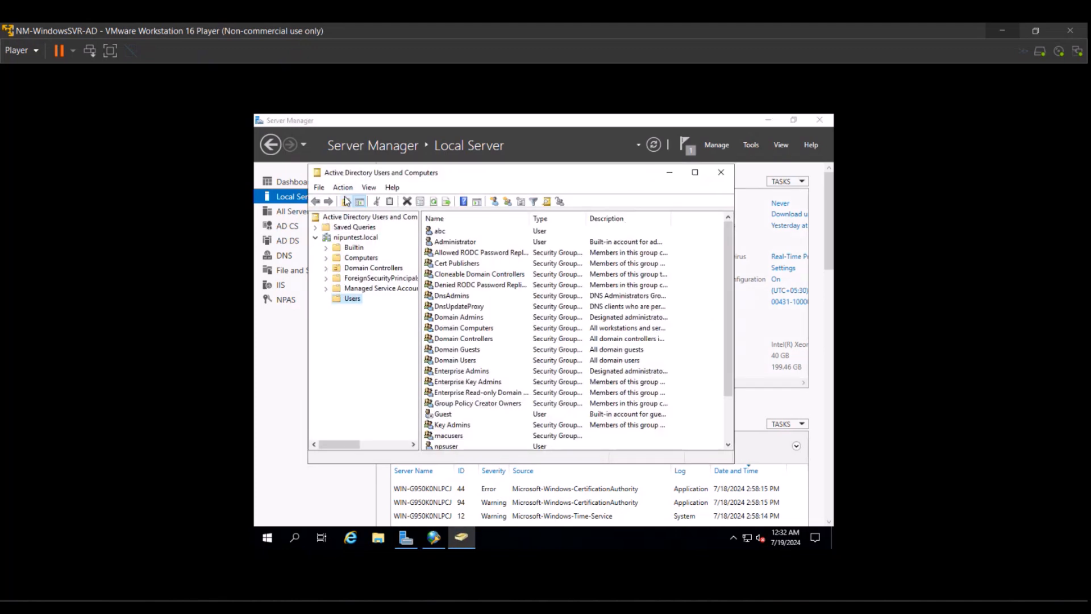
Create a new group named RO-Users in the Users container.
right_click(351, 300)
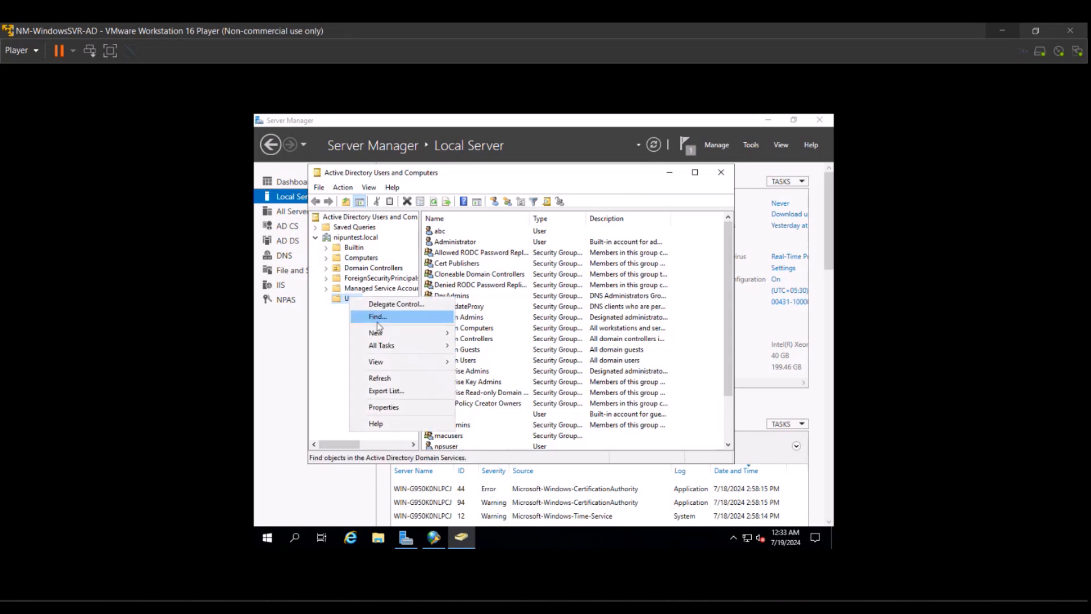
mouse_move(394, 330)
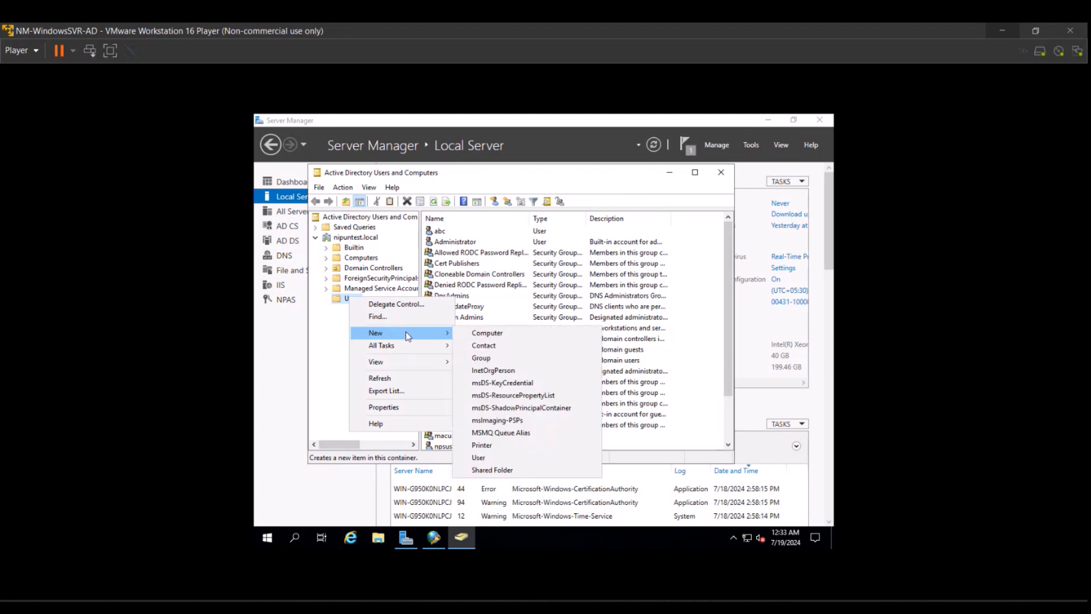
left_click(466, 357)
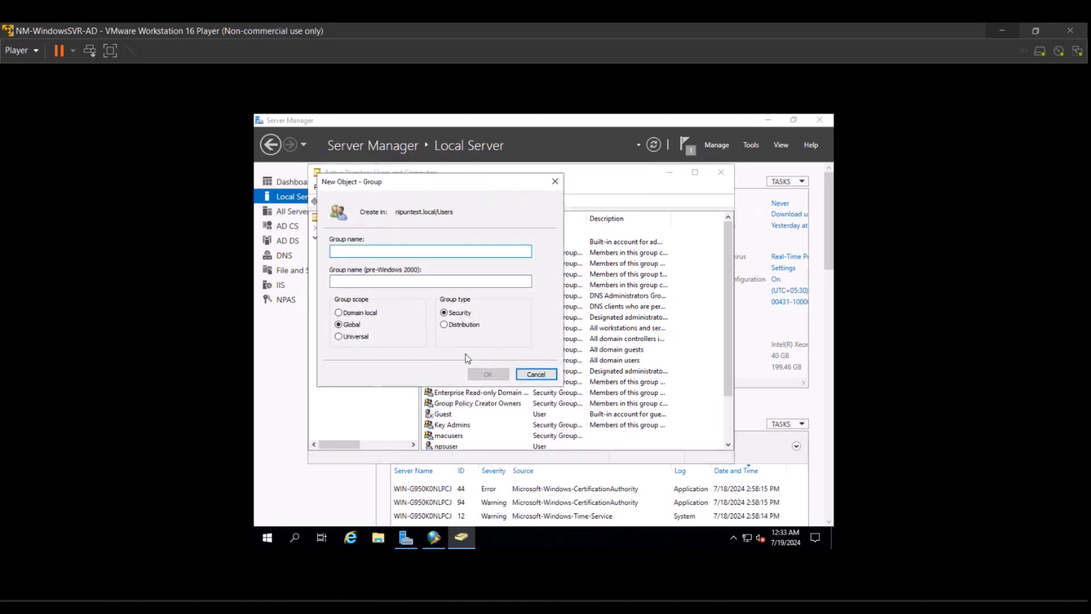
type("RO-Users")
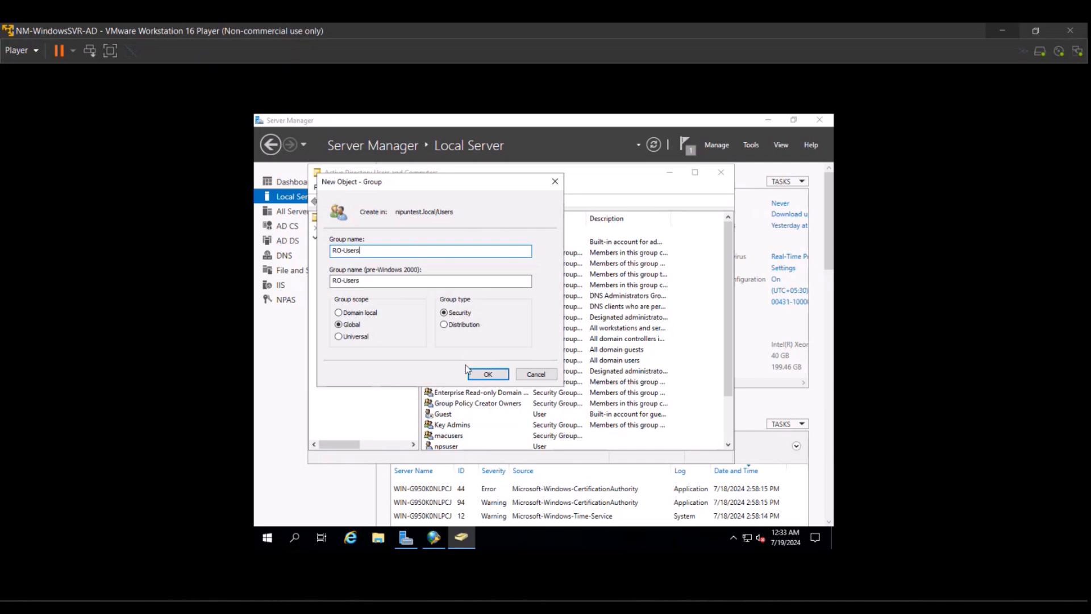
left_click(487, 372)
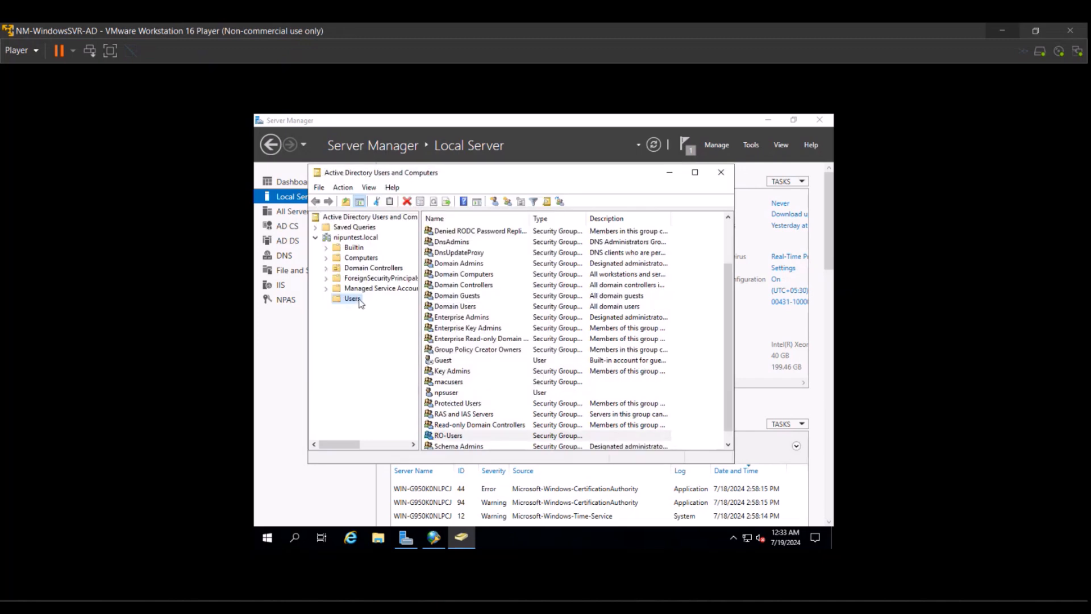
Create a second group named RW-Users in the Users container.
right_click(353, 299)
mouse_move(432, 340)
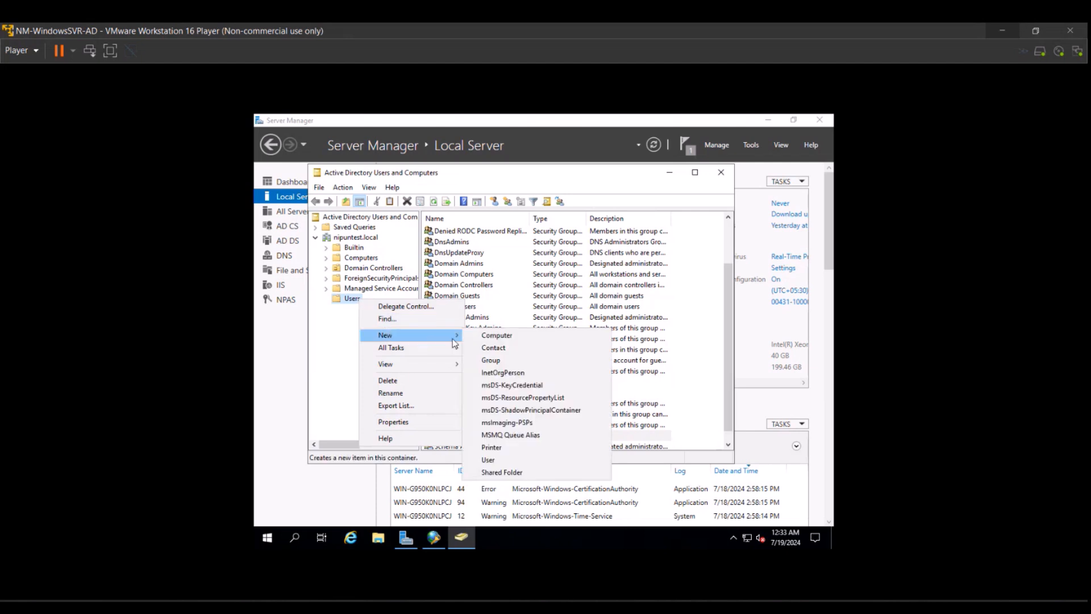
left_click(483, 359)
type("RW-Users")
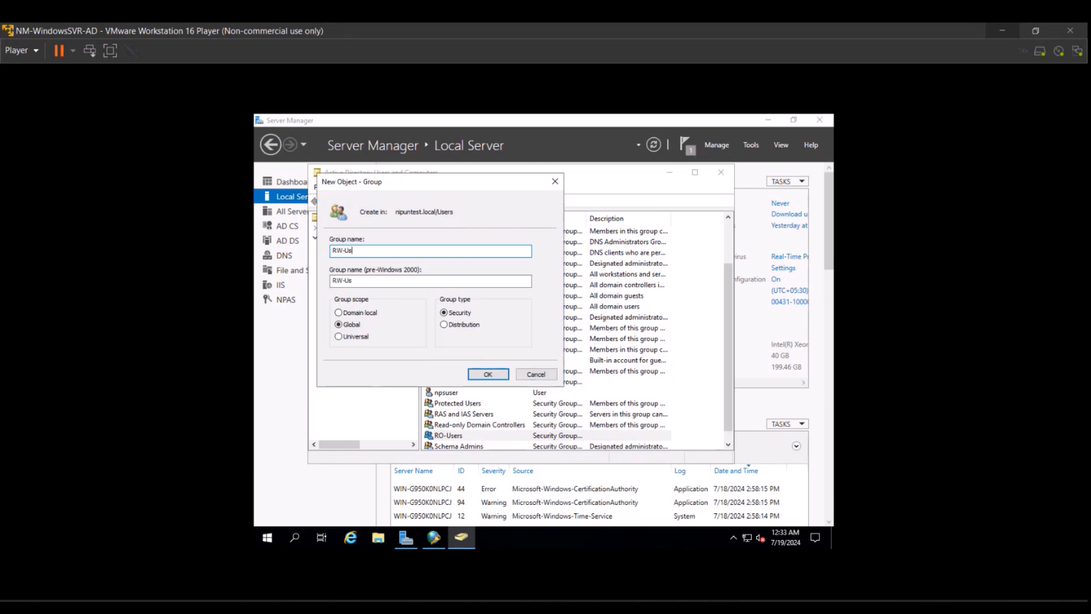
left_click(486, 373)
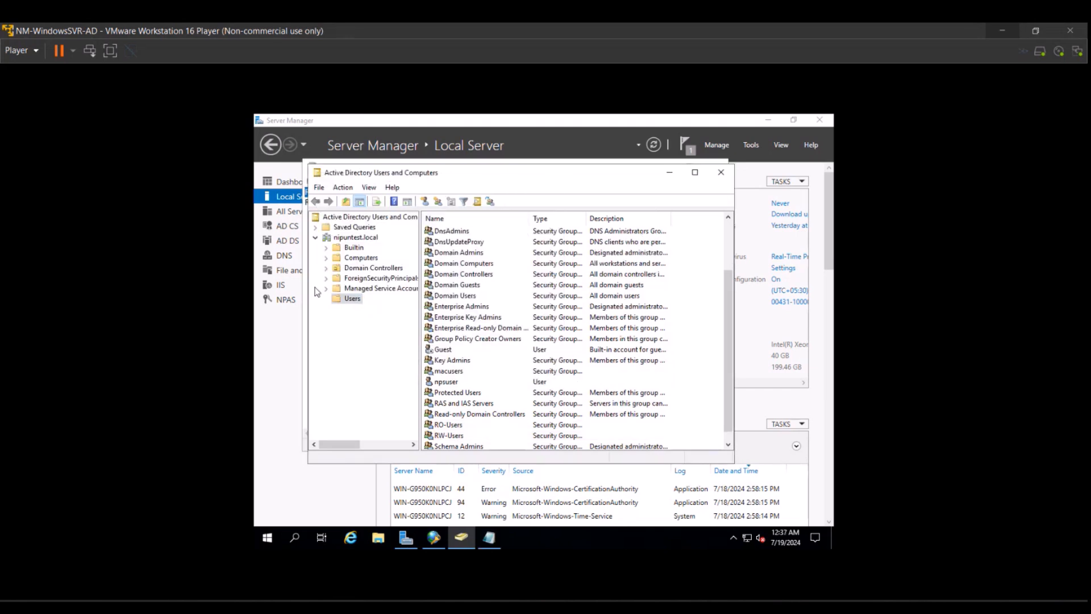
Start a new user in Users with first name rouser and logon name rosuer.
right_click(352, 301)
mouse_move(392, 339)
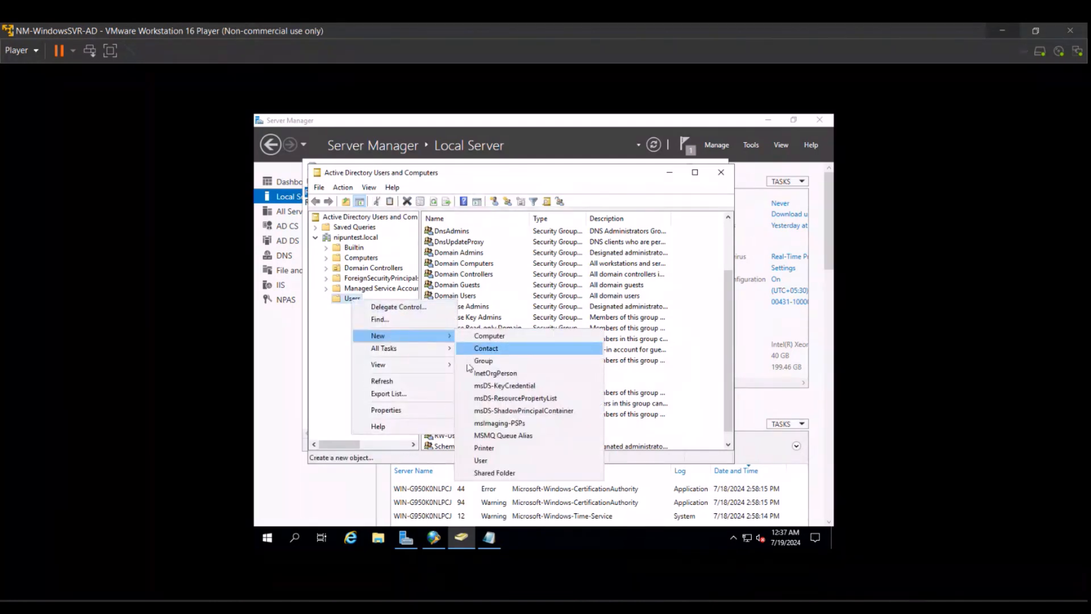
left_click(484, 461)
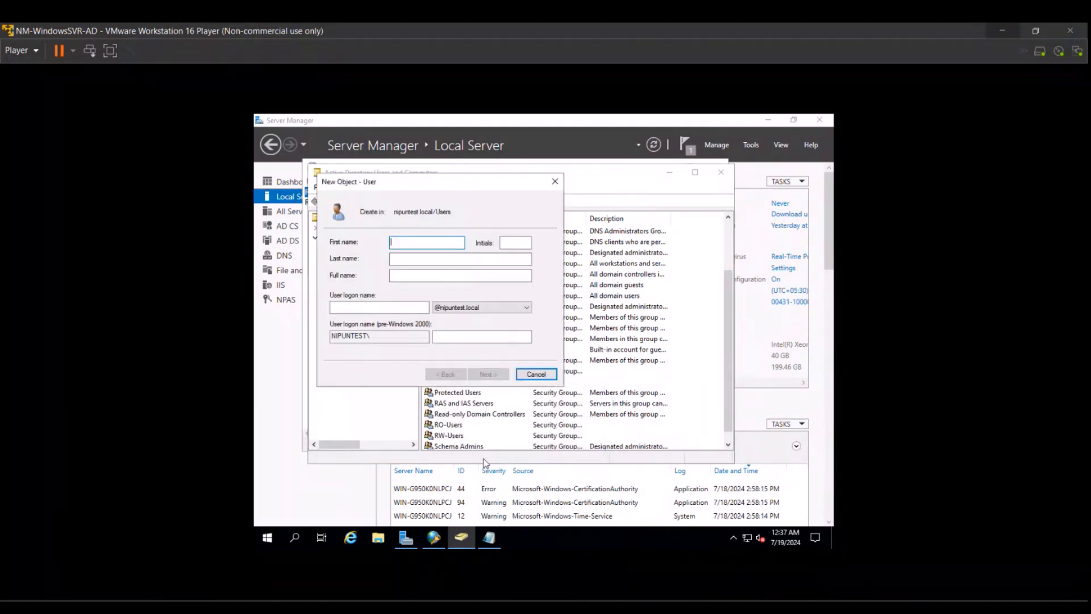
type("rouser")
left_click(350, 308)
type("rosuer")
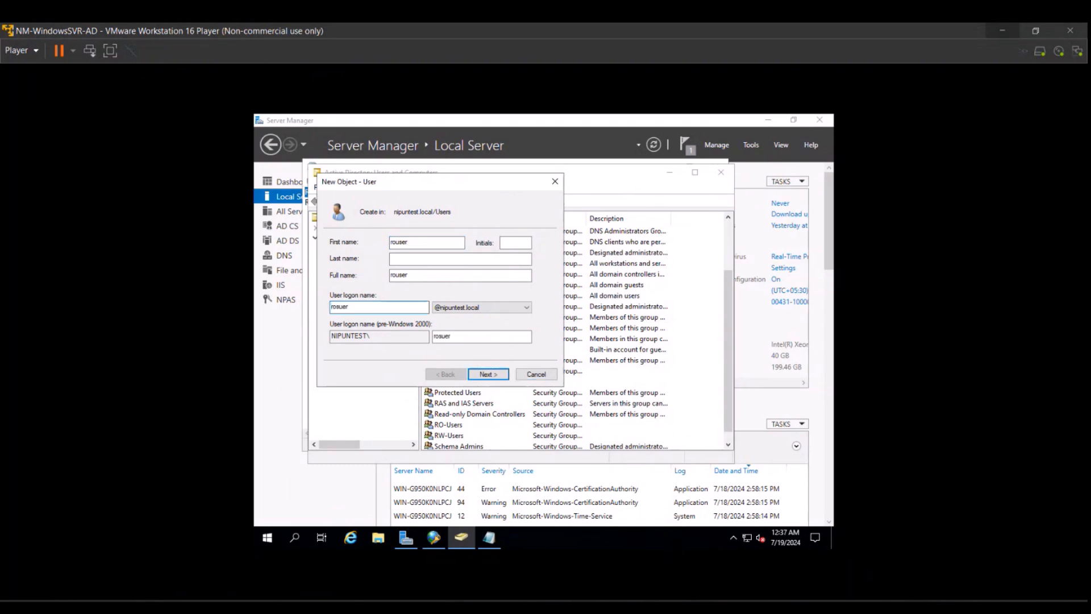
Enter the password twice, clear must-change, and check cannot-change and never-expires.
left_click(477, 374)
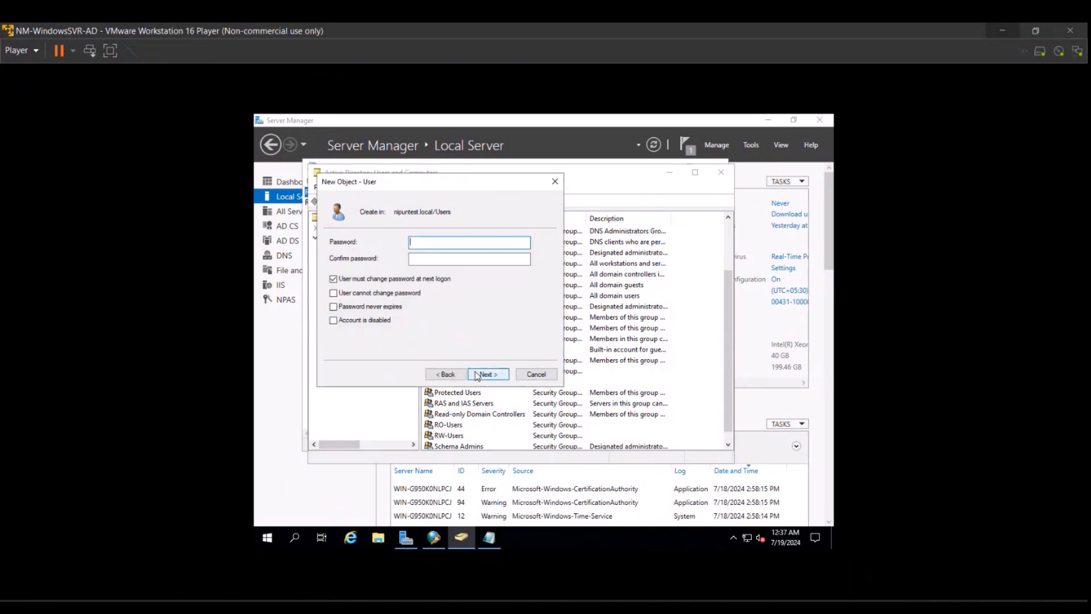
type("P@ssword")
key("Tab")
type("P@ssword1")
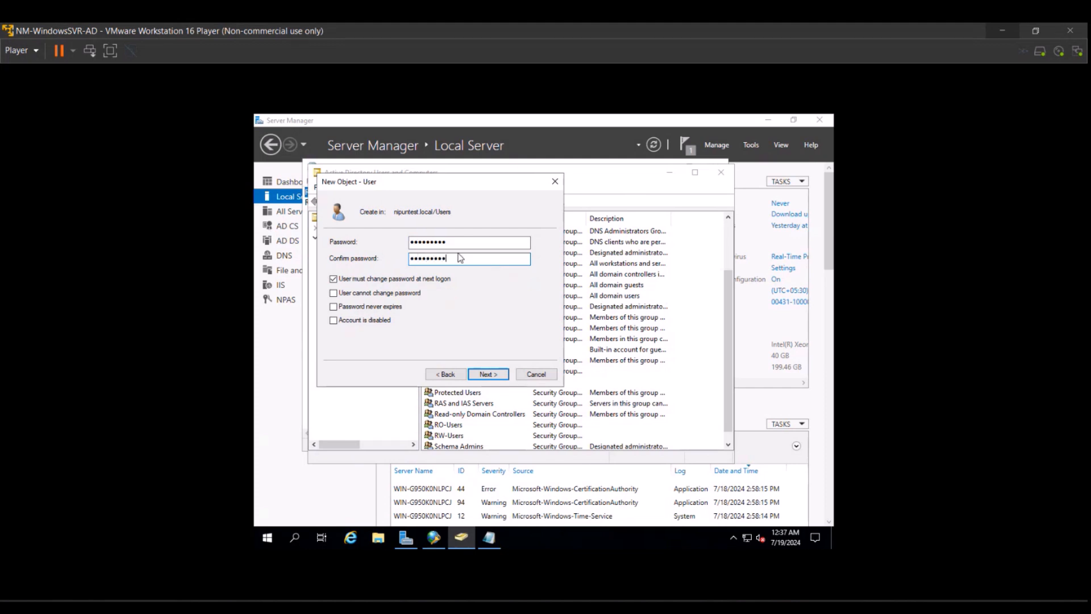
left_click(341, 280)
left_click(333, 293)
left_click(333, 307)
Cancel the user at the summary page and bring Notepad forward.
left_click(477, 374)
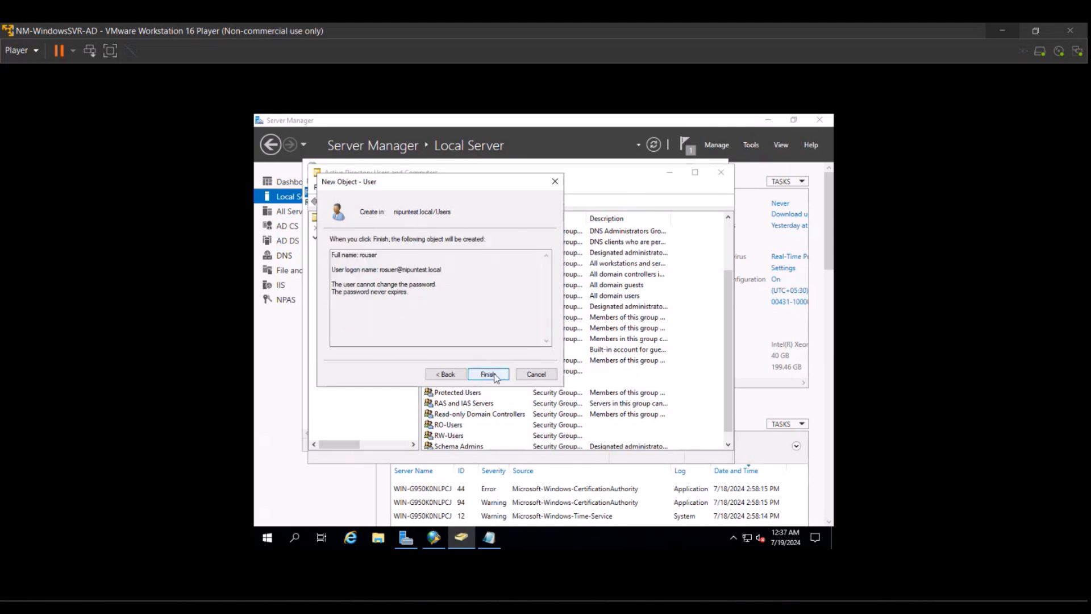
left_click(518, 376)
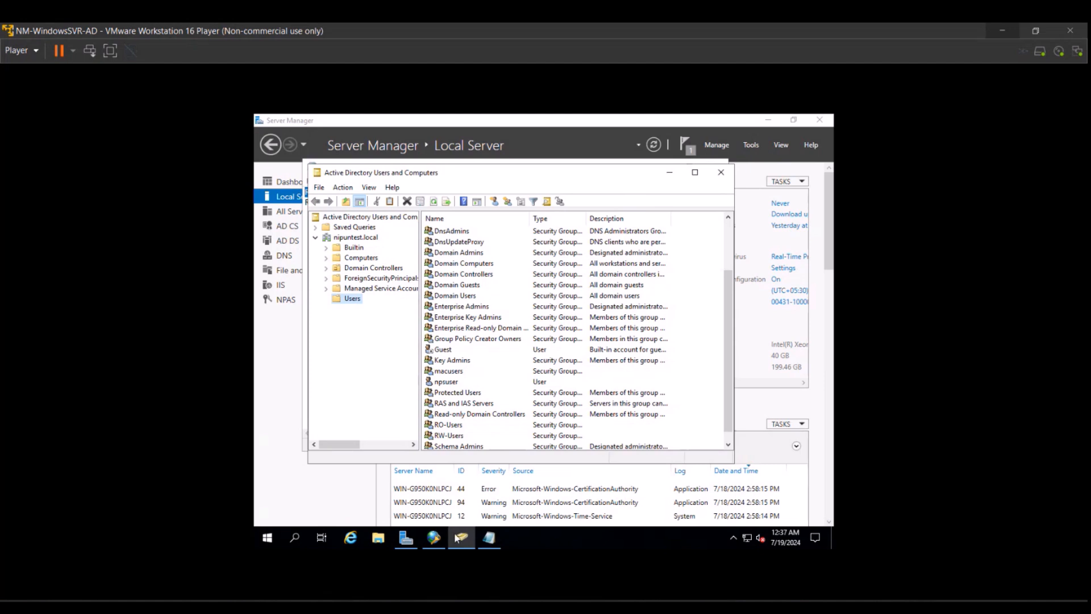
left_click(481, 538)
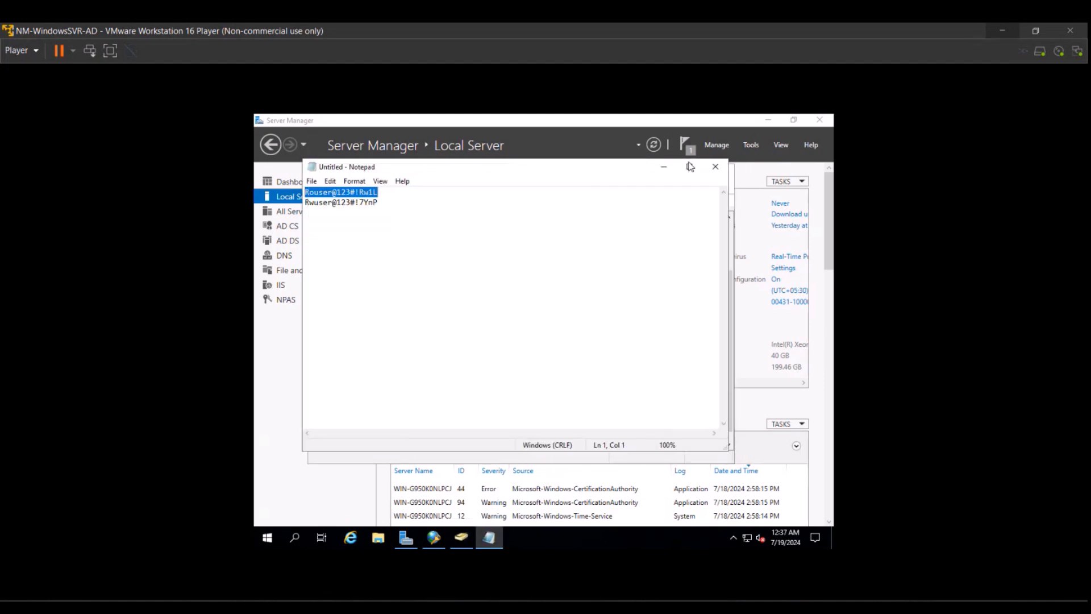
Close Notepad, discarding its notes without saving.
left_click(710, 164)
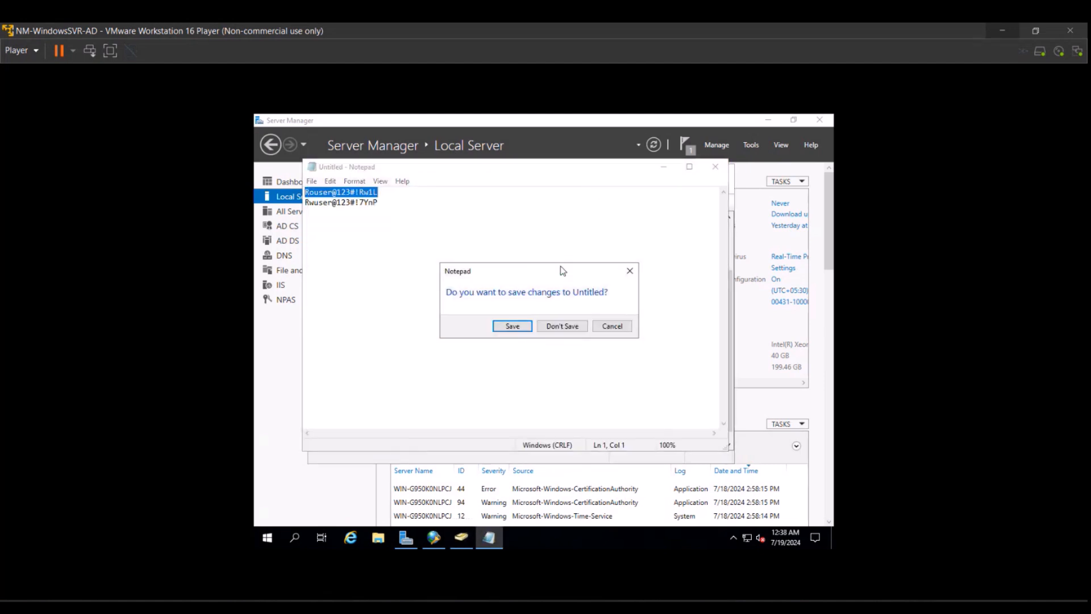
left_click(567, 325)
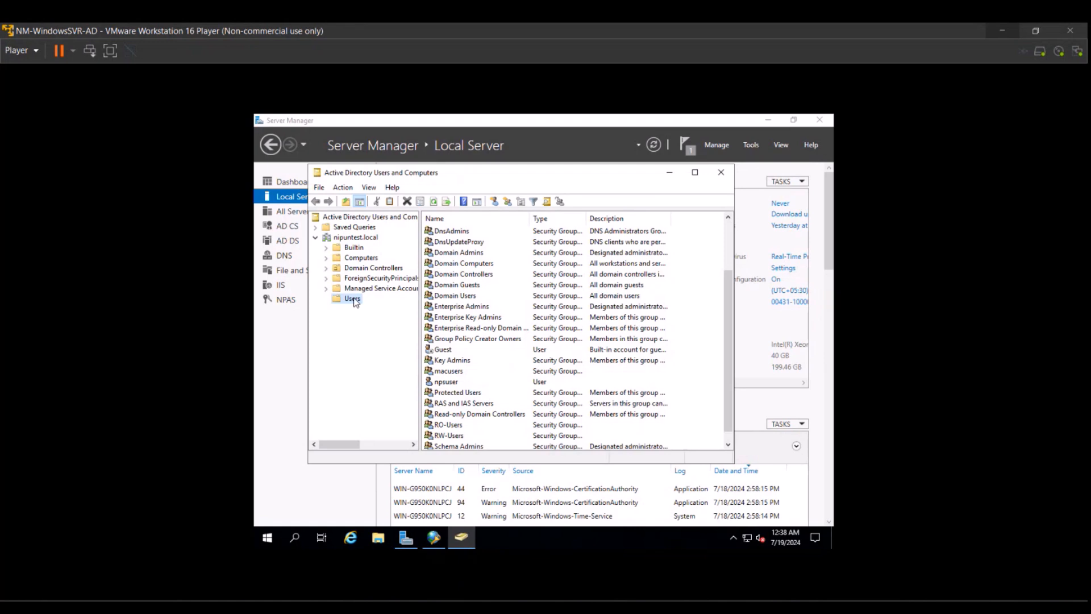
Start a new user in Users named rosuer with logon name rosuer.
right_click(353, 300)
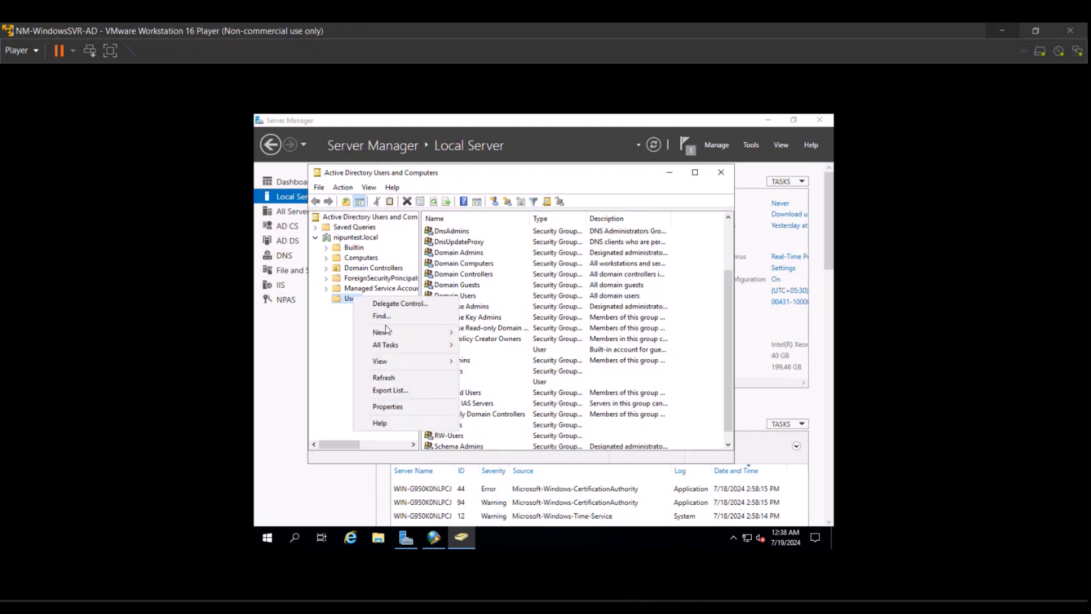
mouse_move(447, 333)
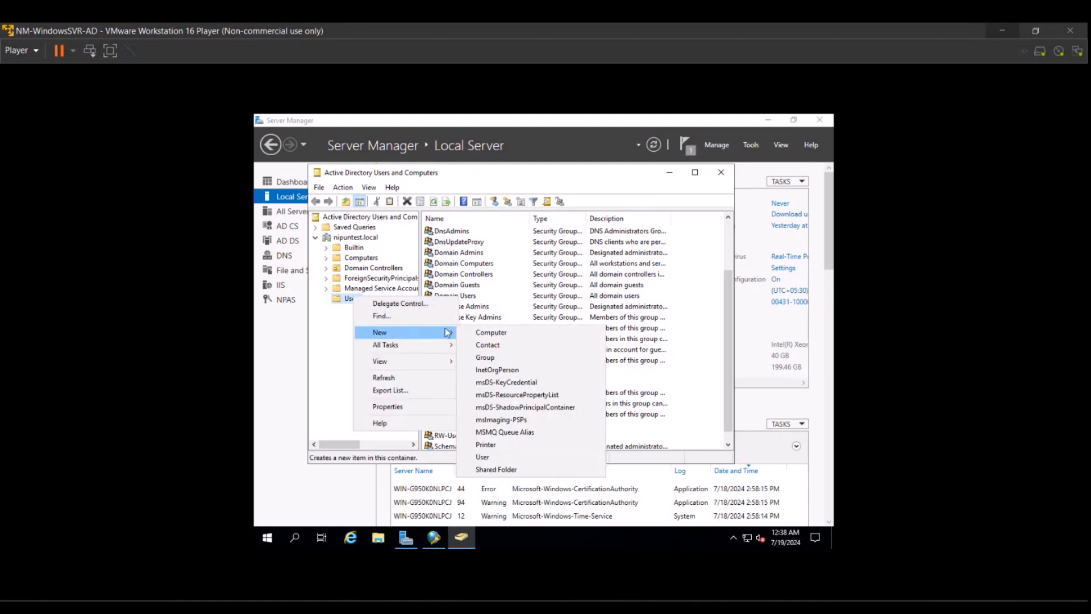
left_click(482, 457)
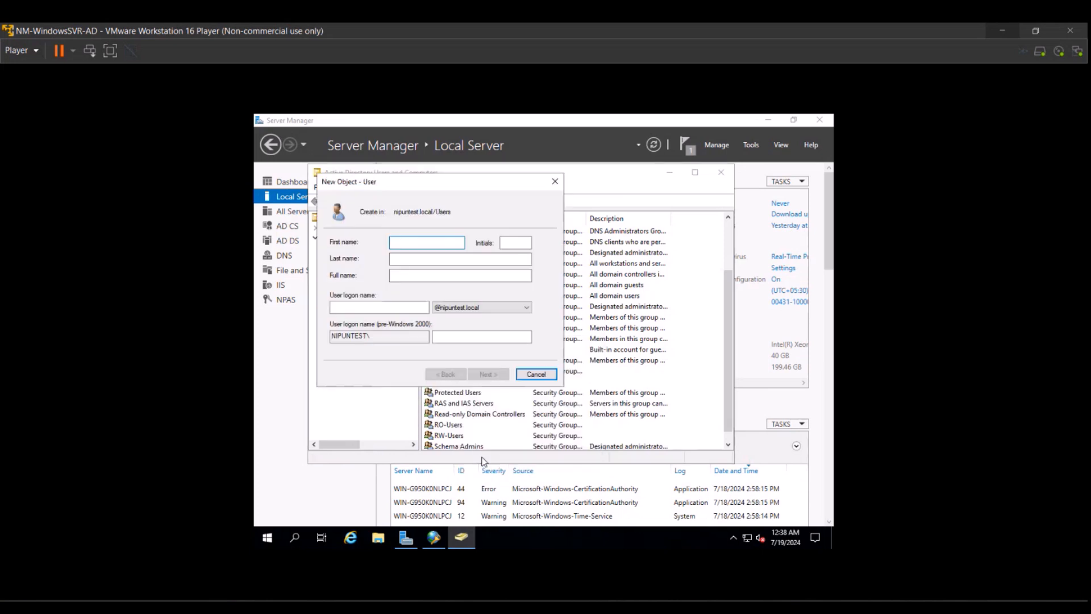
type("rosuer")
left_click(384, 305)
type("rosuer")
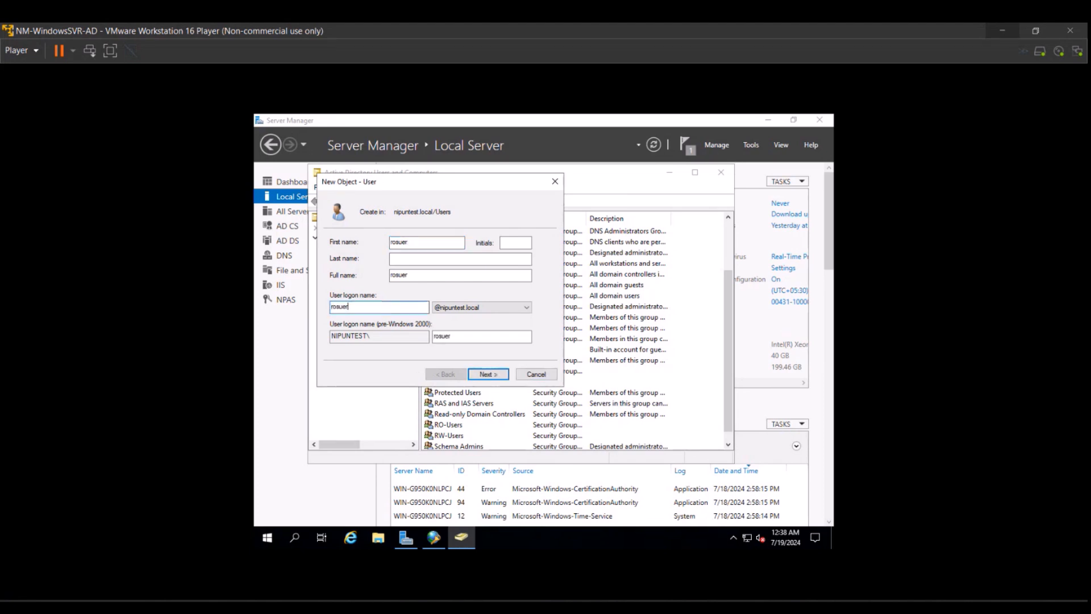
left_click(482, 374)
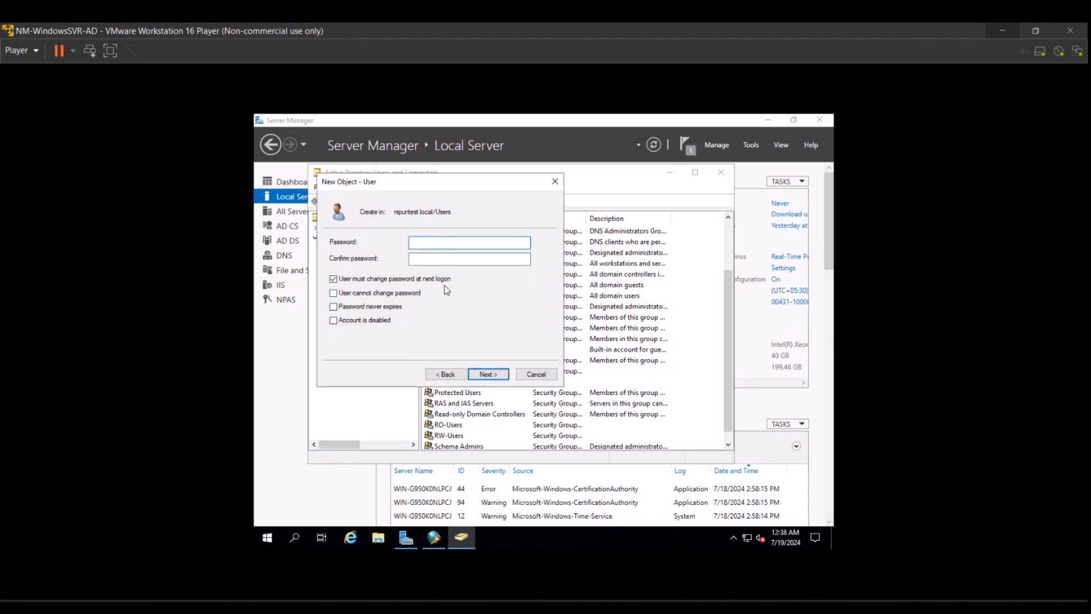
Enter the password twice and make it unchangeable, then dismiss the mismatch error.
type("••••••••••")
left_click(452, 259)
type("••••••••••")
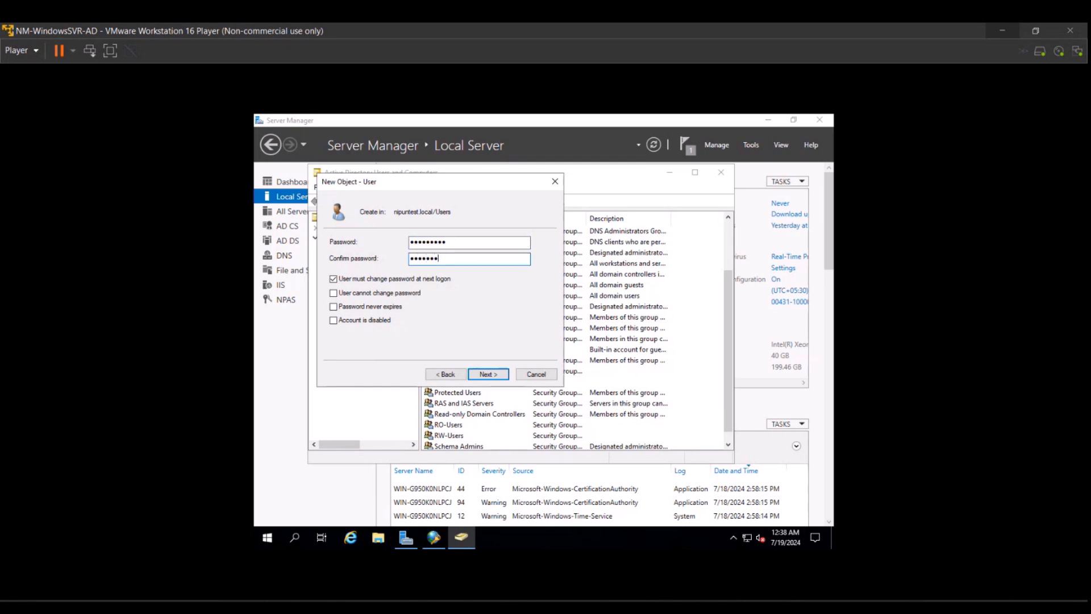
left_click(386, 278)
left_click(358, 294)
left_click(485, 373)
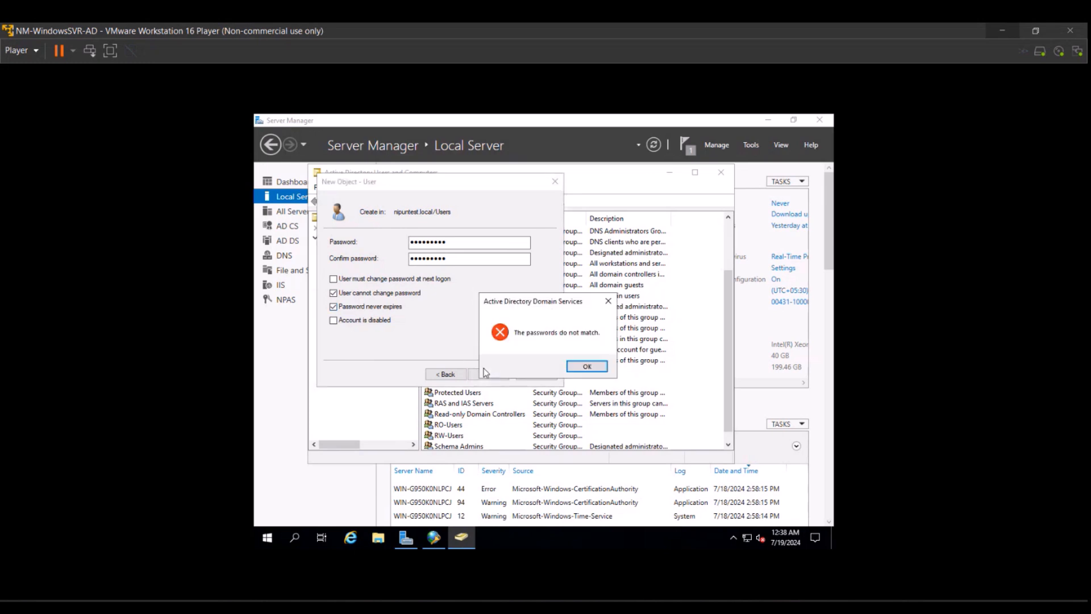
left_click(595, 368)
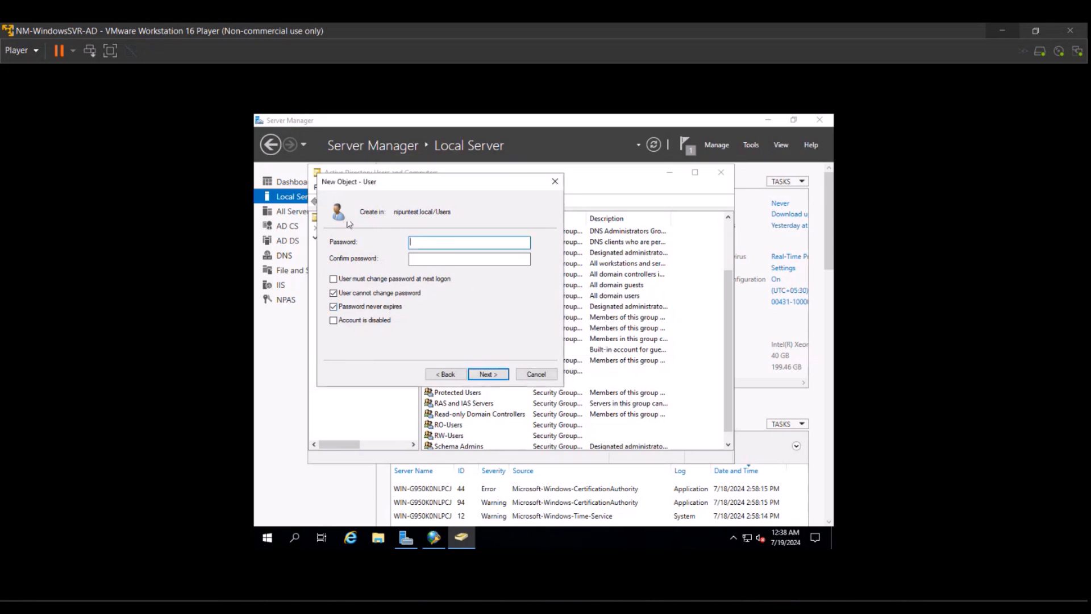
Re-enter matching passwords and finish creating the rosuer account.
type("P••••••••")
left_click(446, 259)
type("•••••")
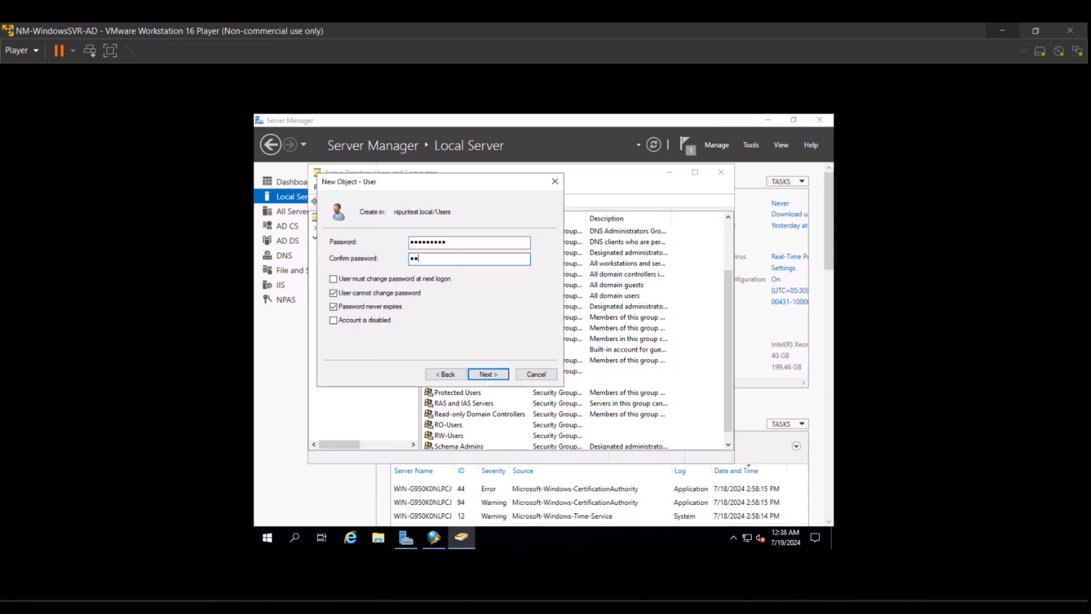
type("•••••")
key("BackSpace")
key("BackSpace")
key("BackSpace")
key("BackSpace")
key("BackSpace")
key("BackSpace")
key("BackSpace")
key("BackSpace")
key("BackSpace")
type("••••••••")
left_click(492, 375)
left_click(488, 375)
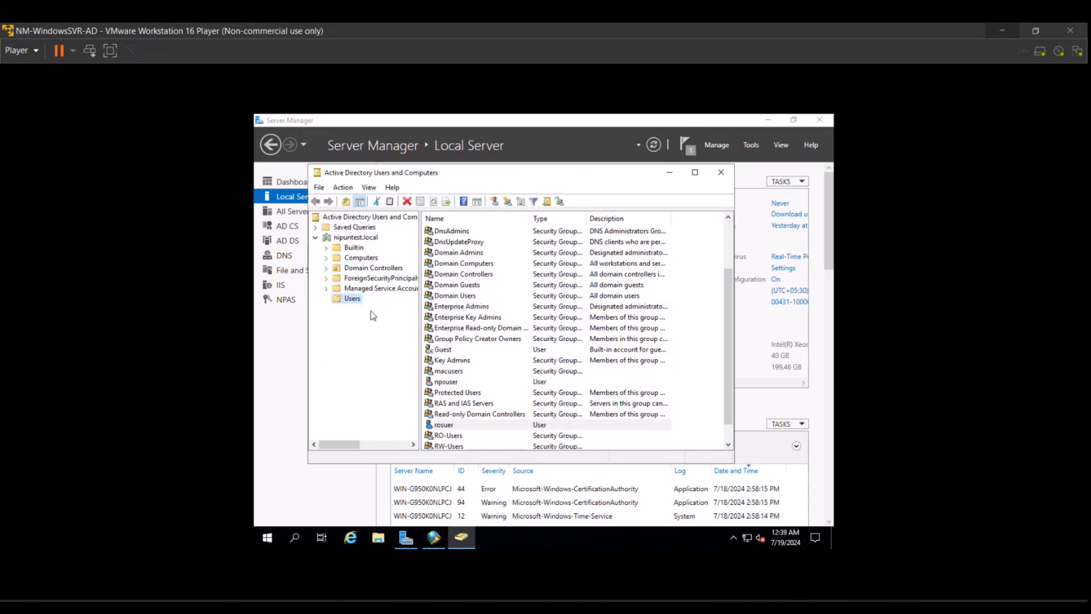
Start a new user in Users named rwadmin with its logon name.
right_click(358, 302)
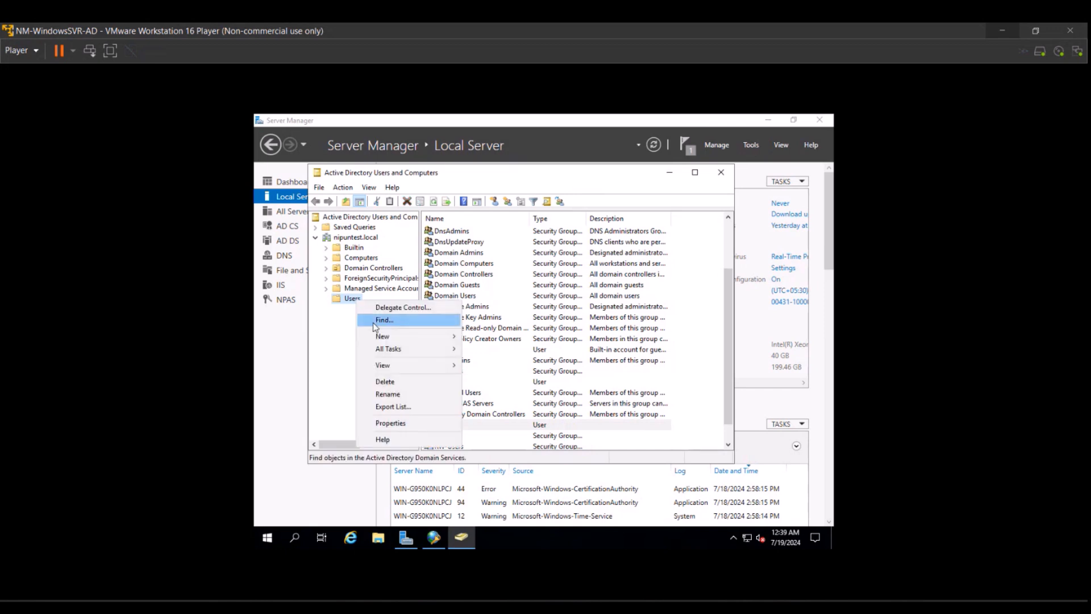
mouse_move(404, 336)
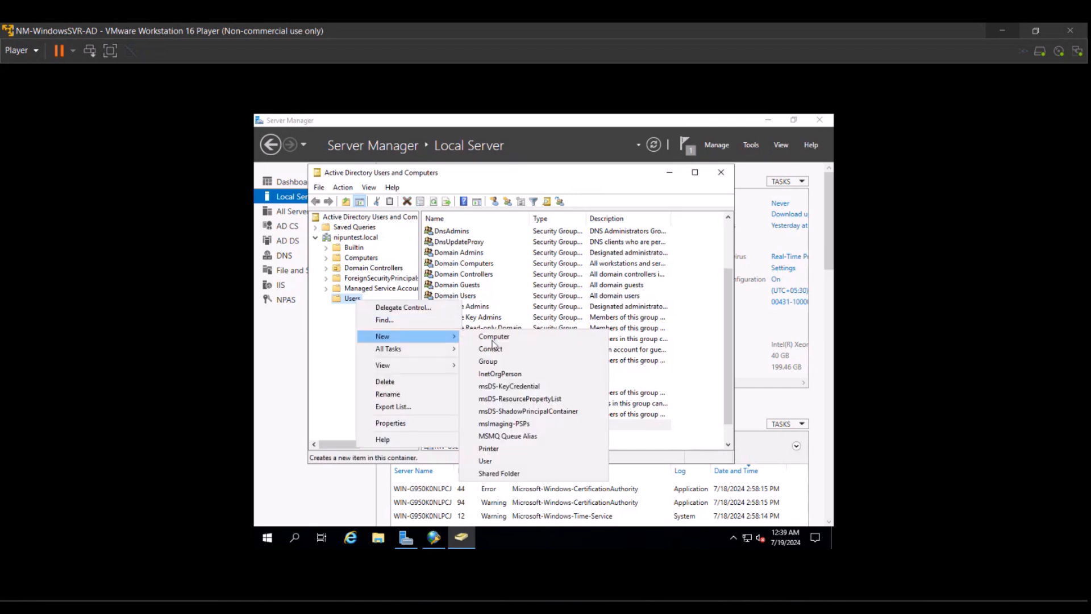
left_click(498, 460)
type("rwadmin")
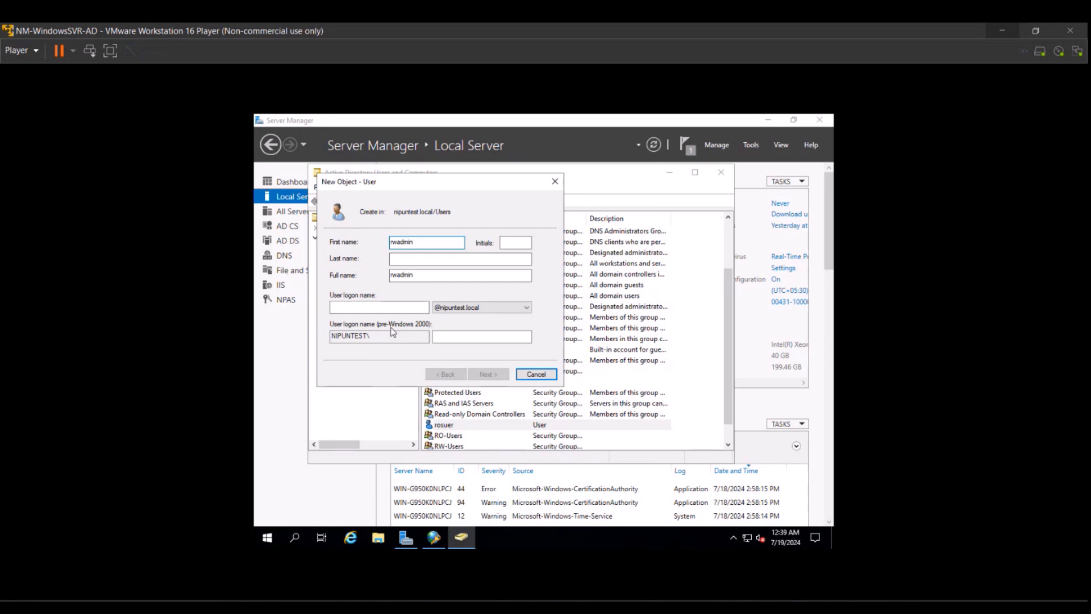
left_click(396, 310)
type("rwadmin")
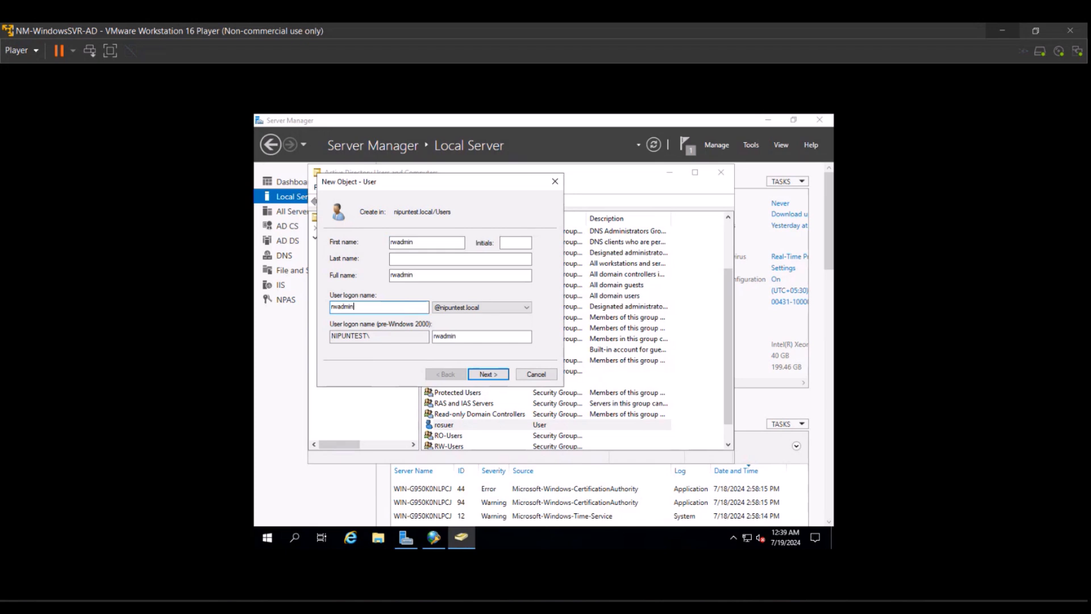
Set and confirm rwadmin's password, make it unchangeable, and finish creating the account.
left_click(496, 373)
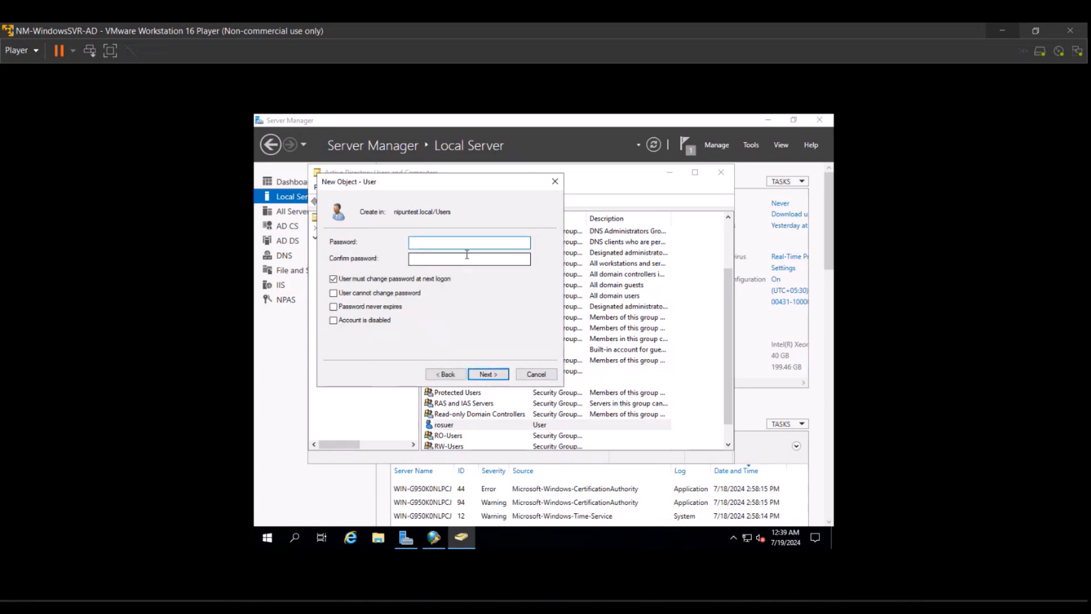
type("•••••••••")
left_click(481, 258)
type("•••")
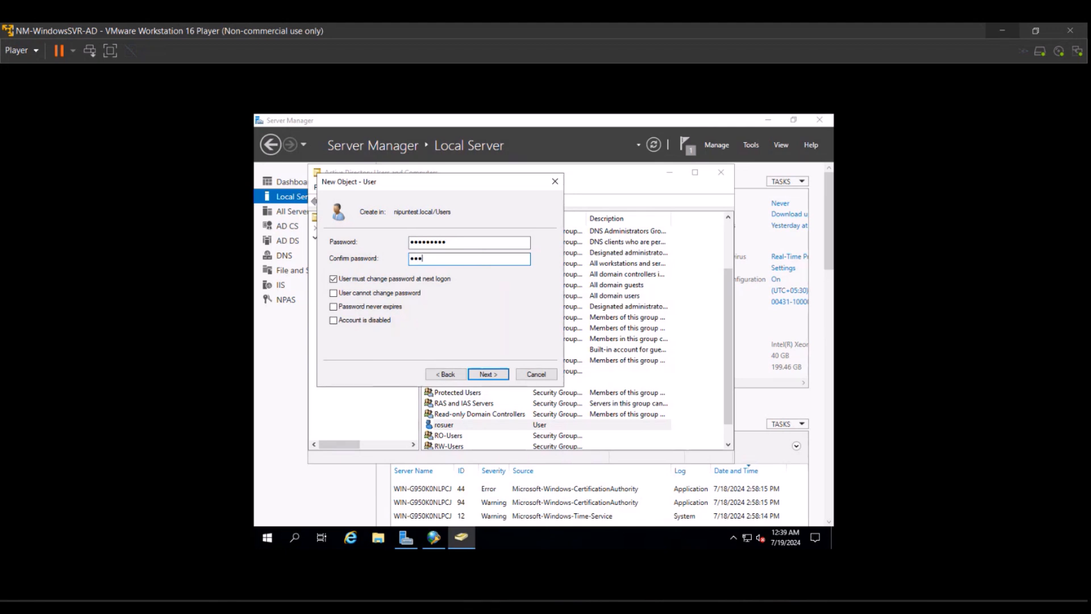
type("••••••")
left_click(421, 280)
left_click(333, 293)
left_click(487, 374)
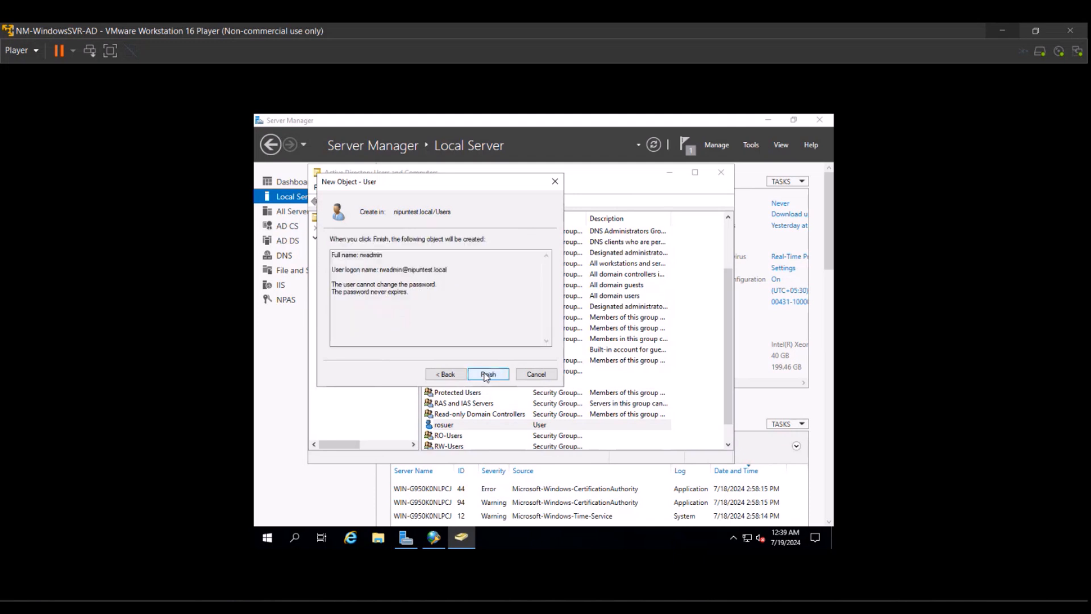
left_click(484, 374)
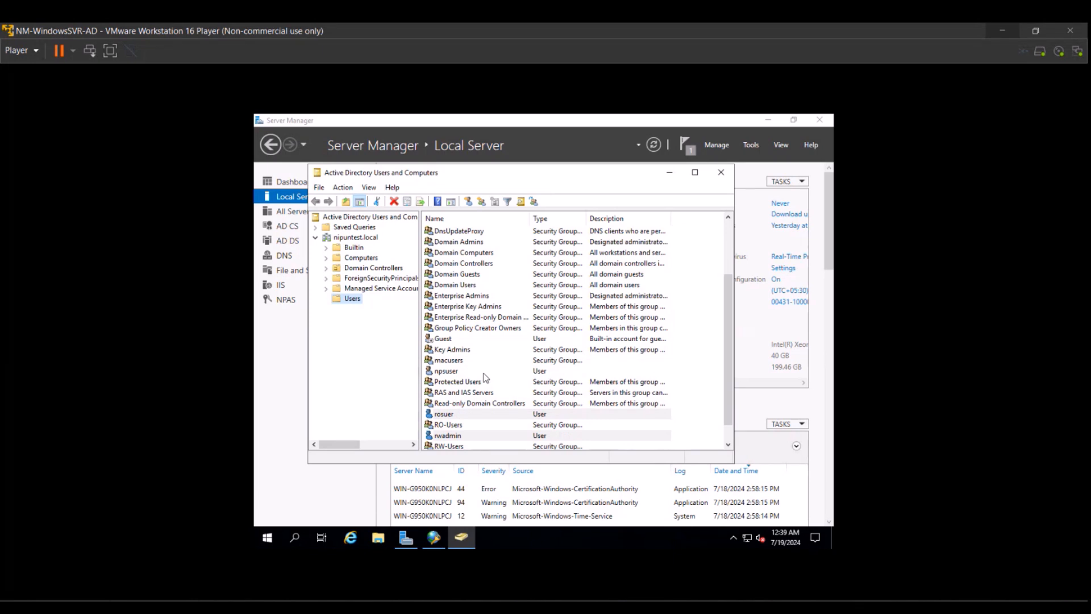
Add rosuer to RO-Users, resolving the name from 'ro' with Check Names.
left_click(446, 415)
right_click(446, 416)
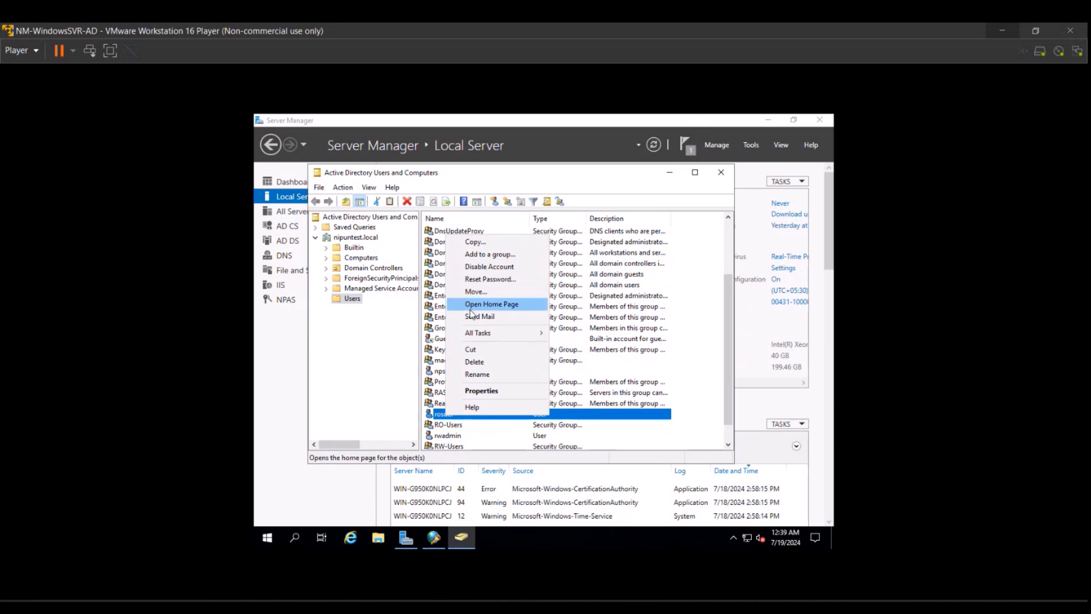
left_click(478, 259)
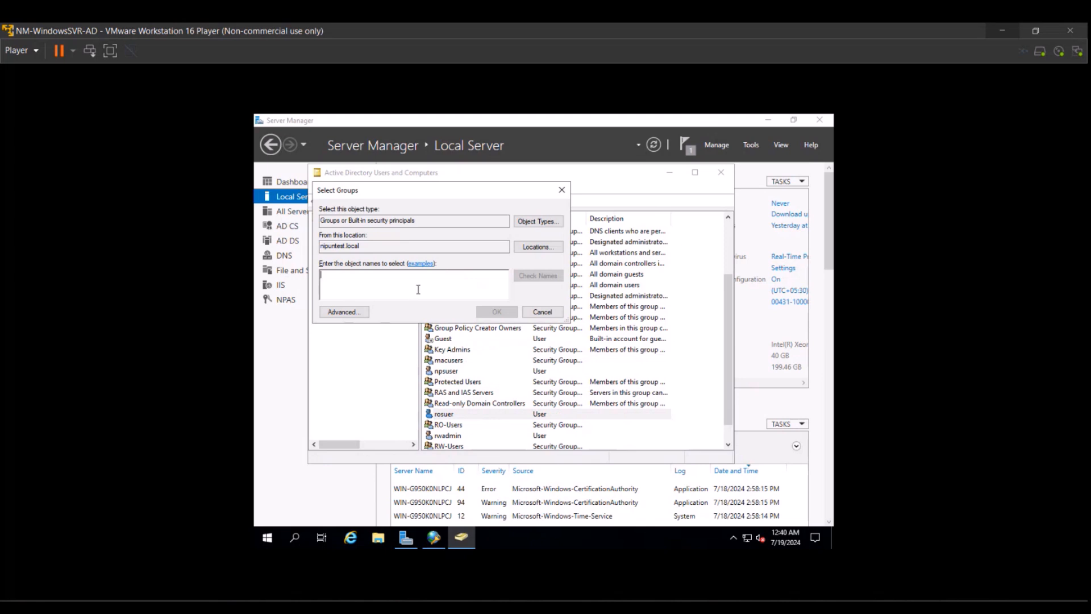
type("ro")
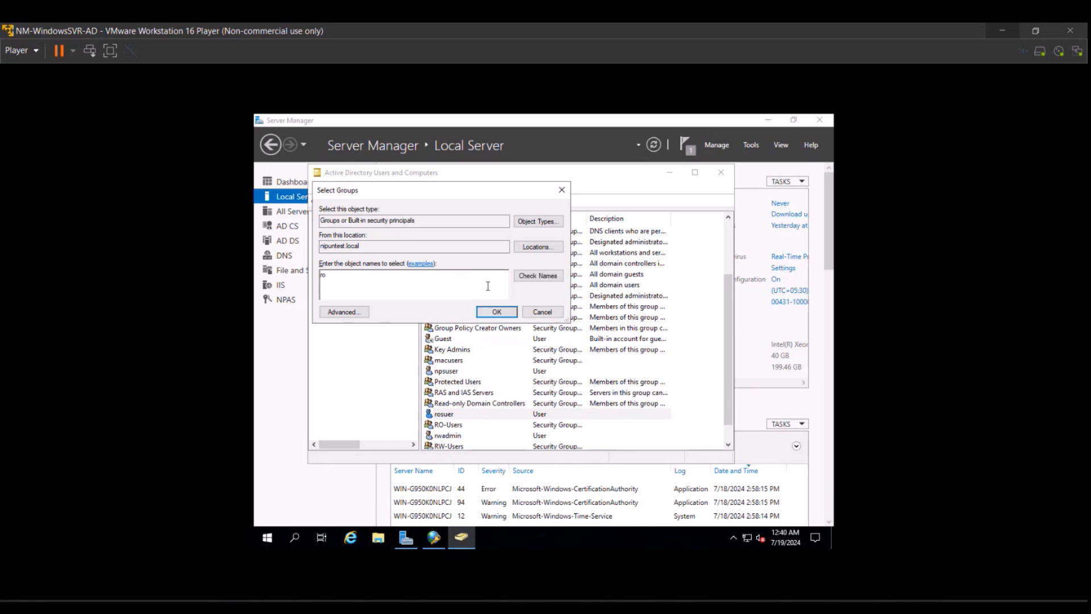
left_click(527, 277)
left_click(496, 312)
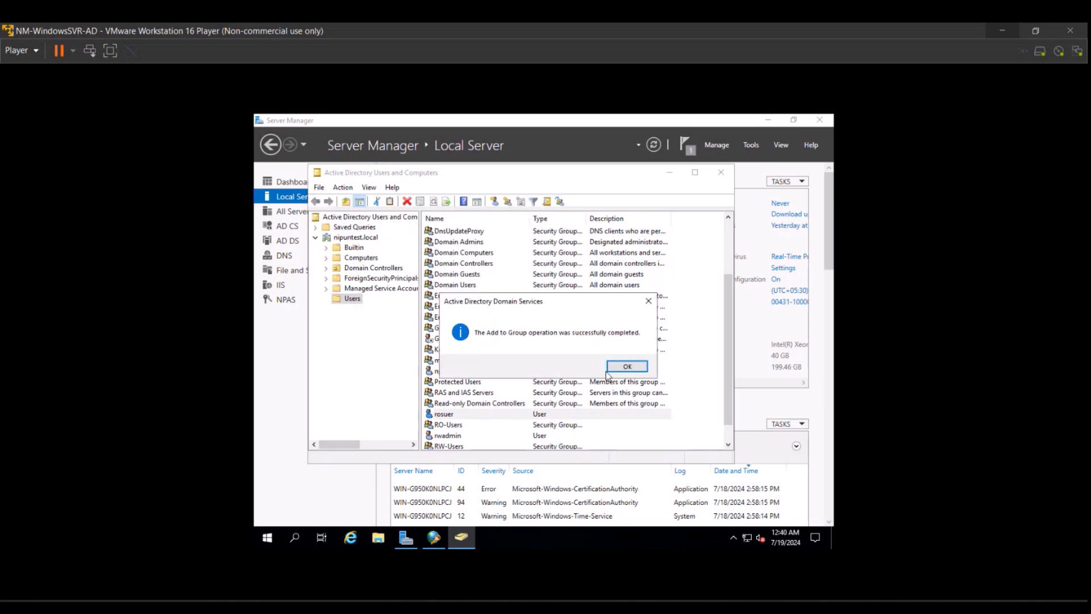
left_click(628, 366)
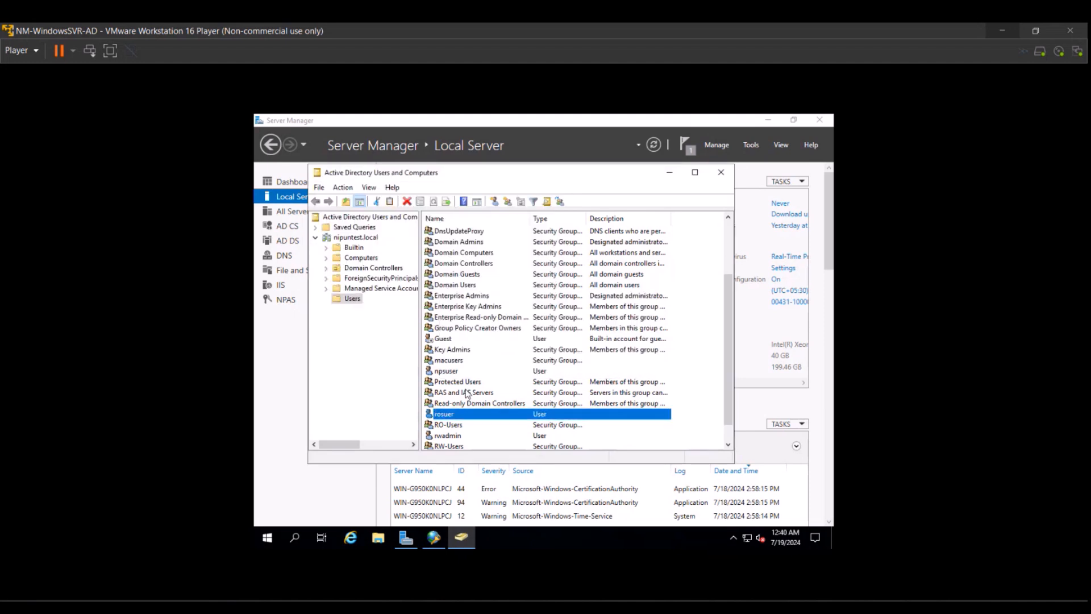
Add rwadmin to RW-Users, resolving the name from 'rw' with Check Names.
left_click(438, 436)
right_click(438, 437)
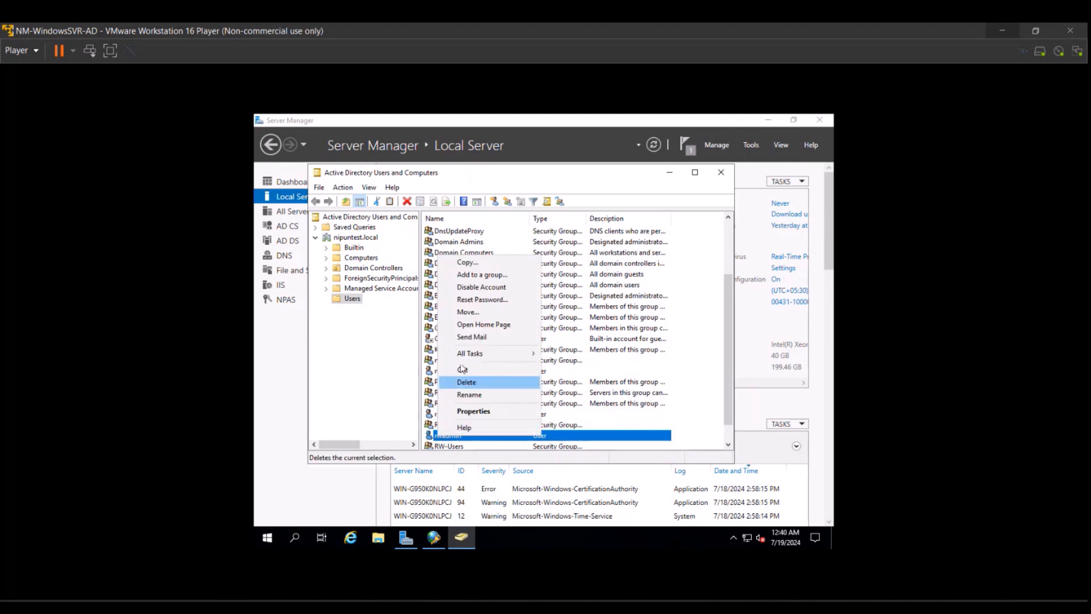
left_click(474, 276)
type("rw")
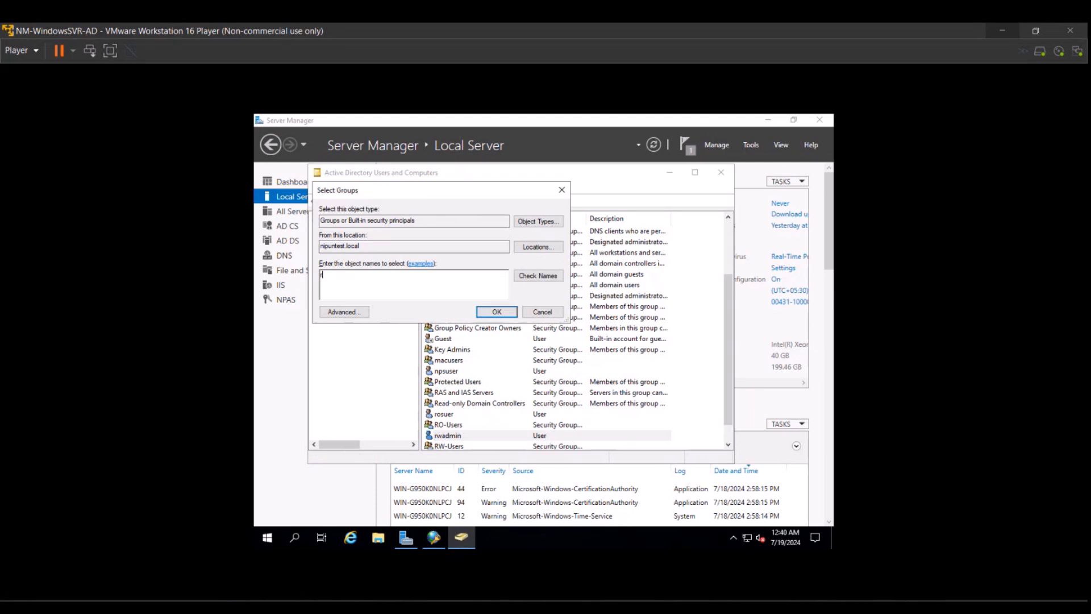
left_click(561, 277)
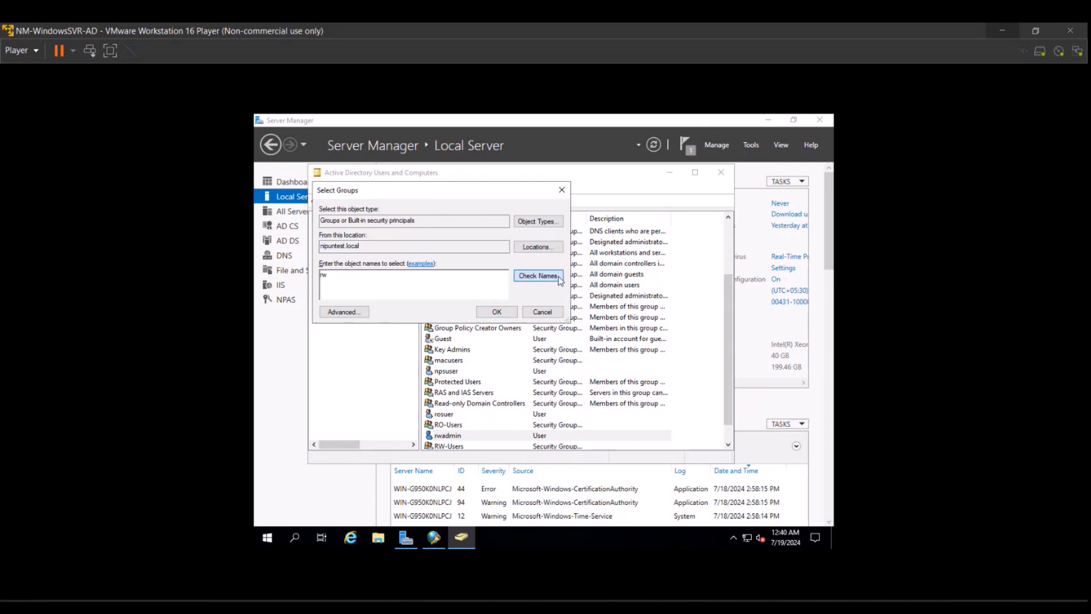
left_click(496, 312)
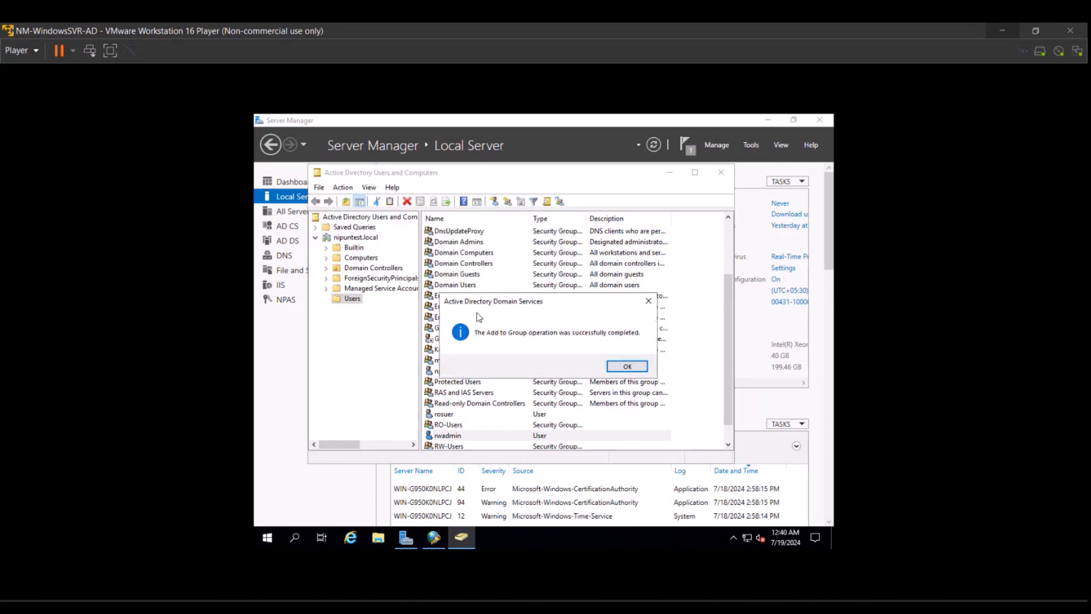
left_click(612, 365)
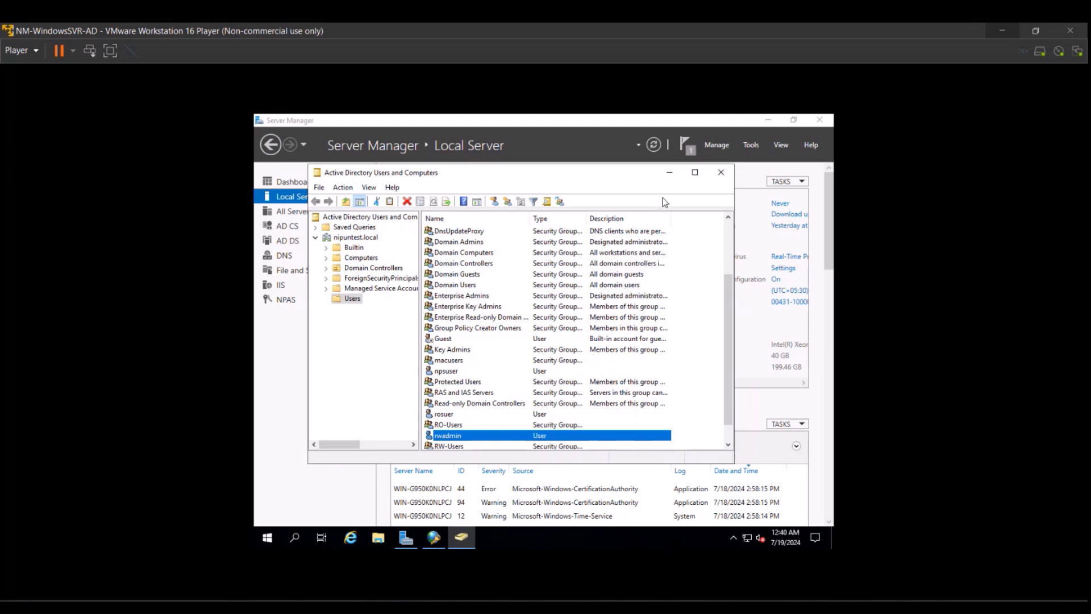
Return to NPS and start a new network policy named NP-Read-Write-IOS, fixing the typo.
left_click(716, 174)
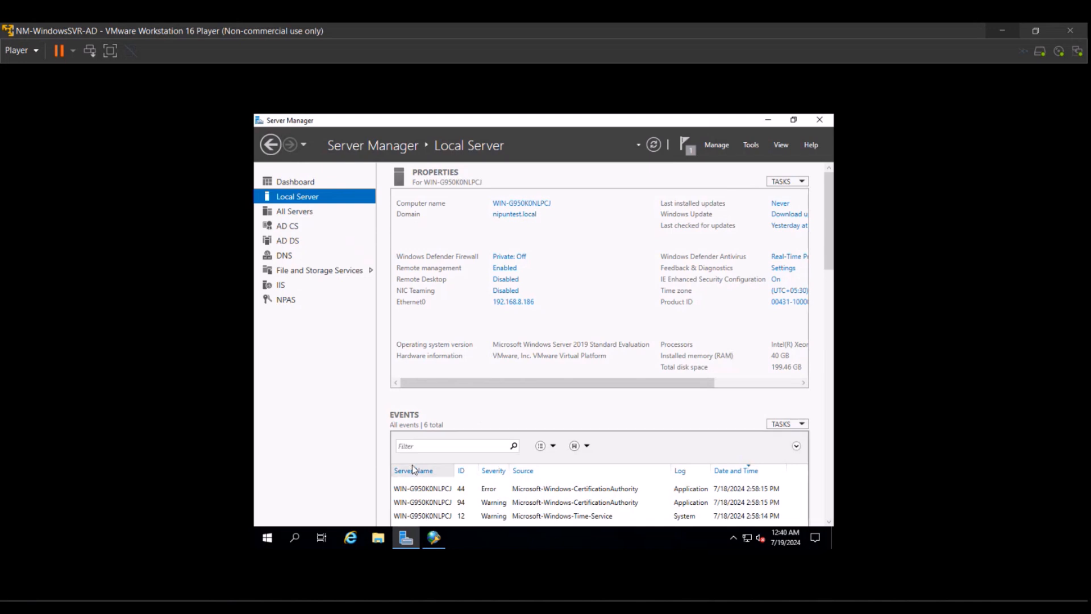
left_click(435, 537)
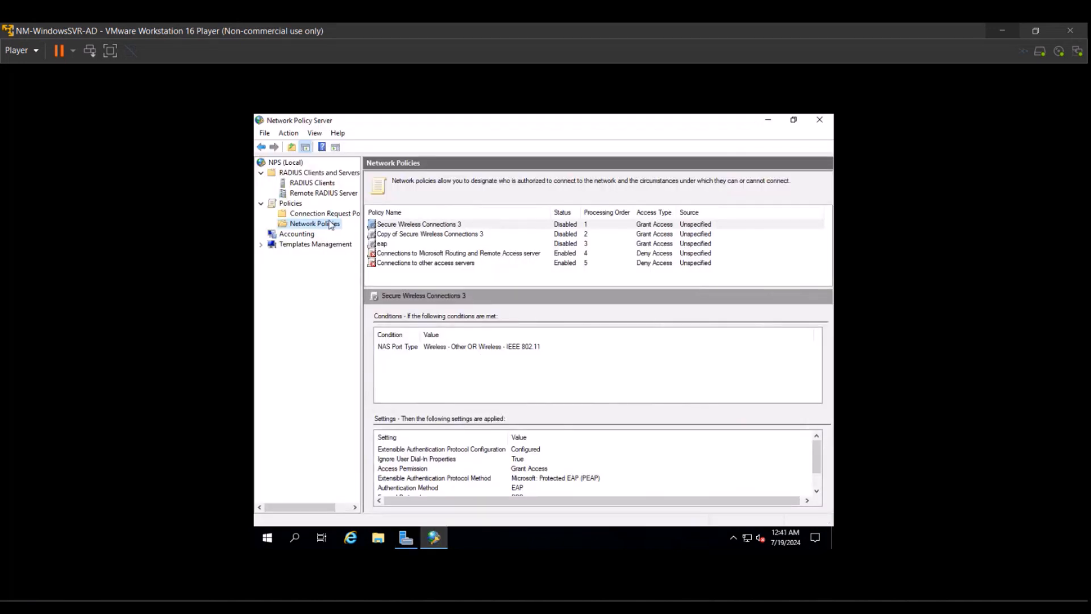
right_click(330, 225)
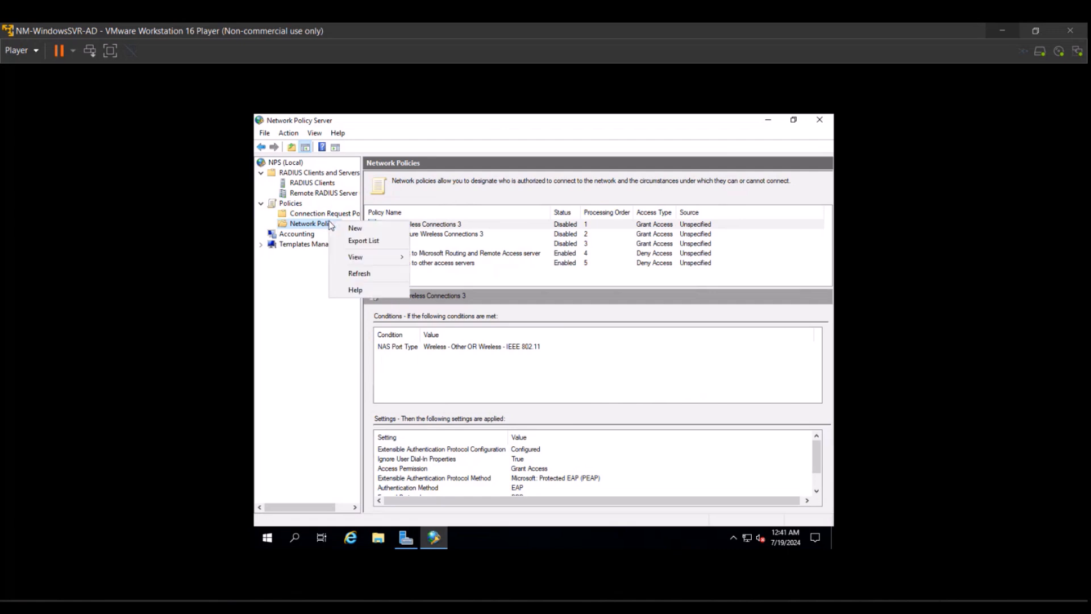
left_click(355, 228)
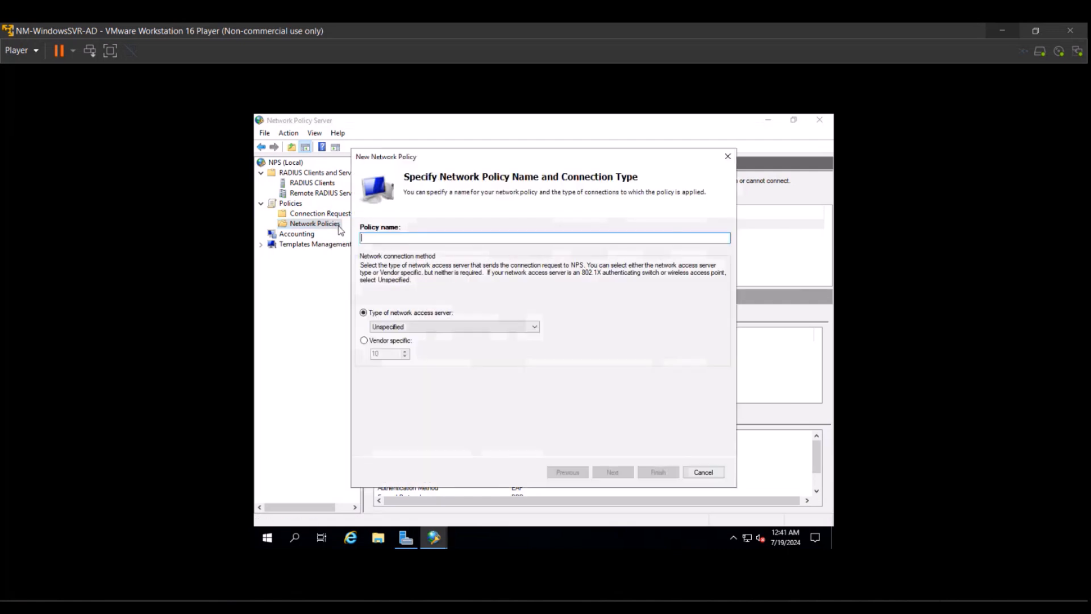
type("NP")
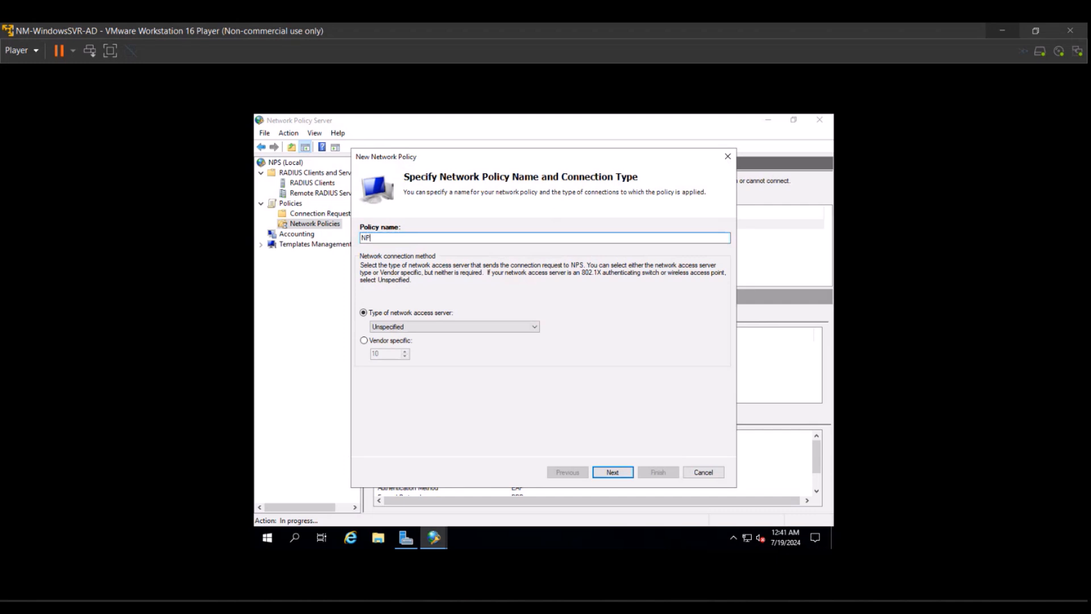
type("-Read-Wire-IOS")
key("Left")
key("Left")
key("Left")
key("Left")
key("Left")
key("BackSpace")
type("t")
Add a User Groups condition that requires membership in NIPUNTEST\RW-Users.
left_click(613, 473)
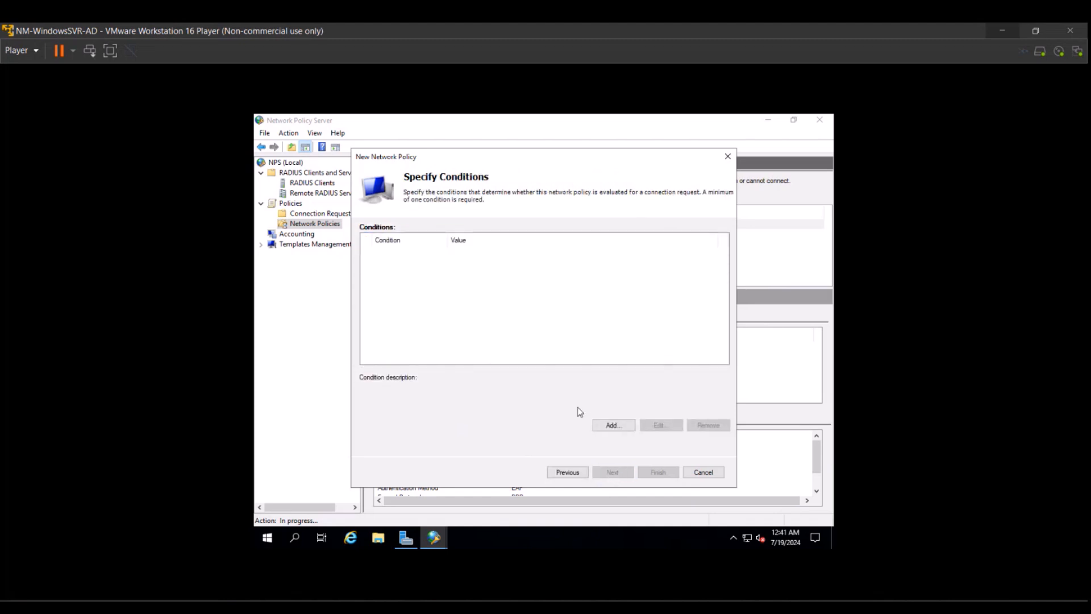
left_click(602, 425)
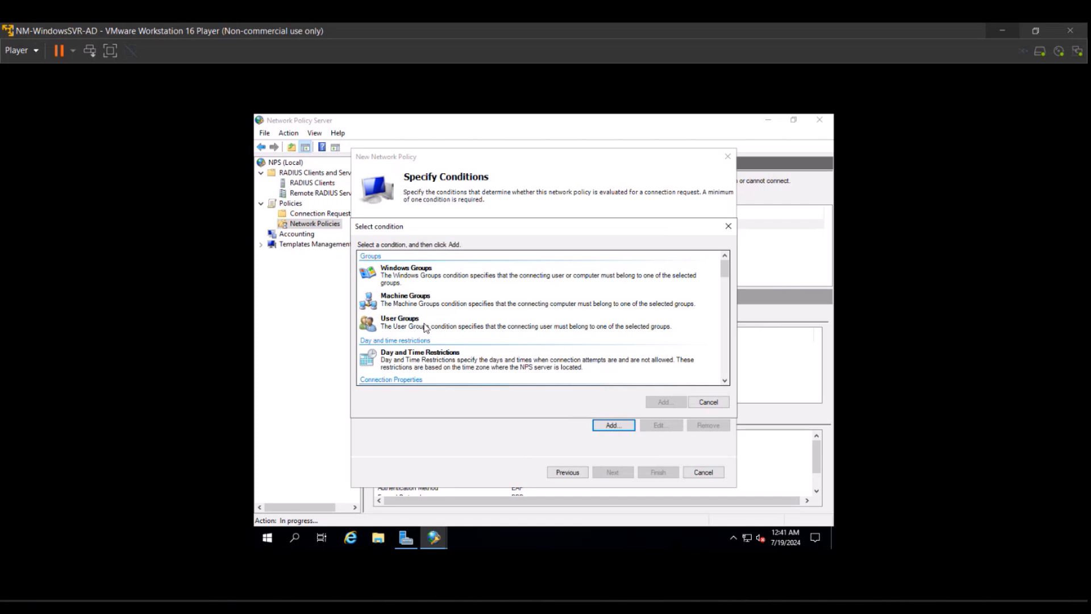
left_click(425, 327)
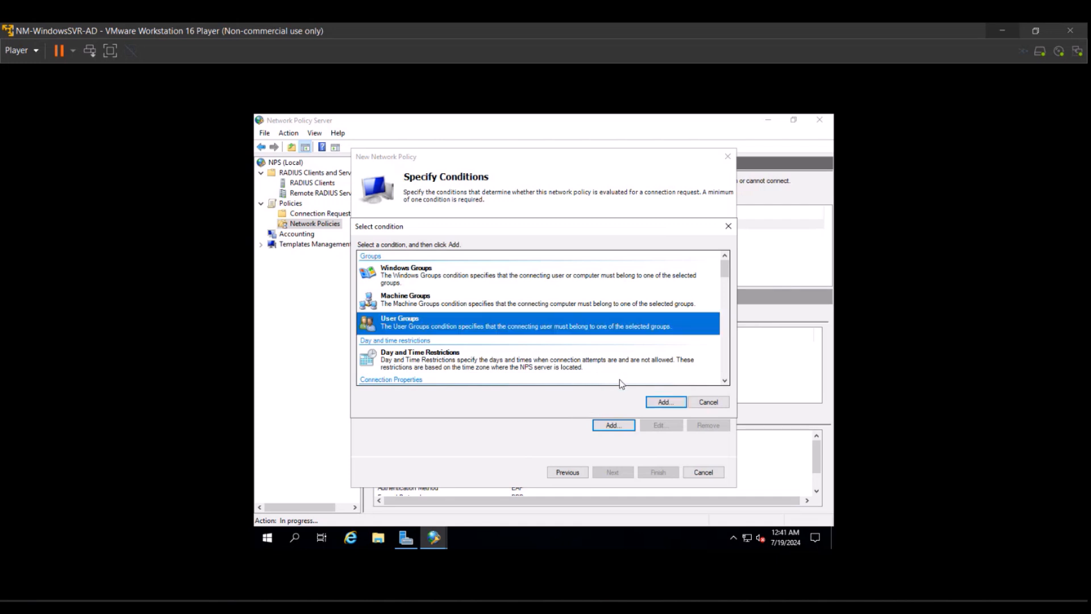
left_click(665, 402)
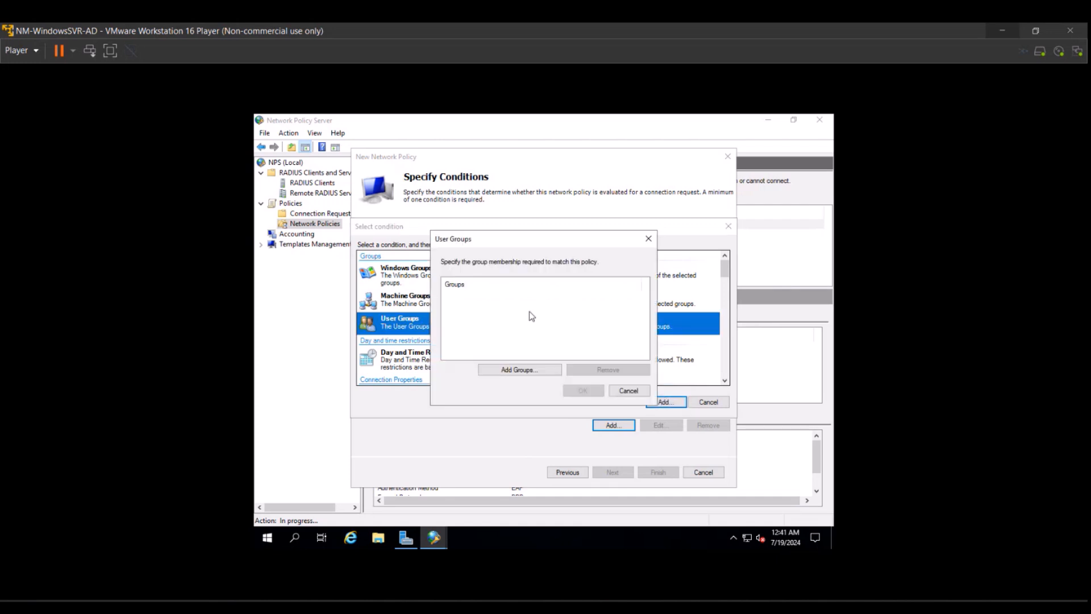
left_click(523, 370)
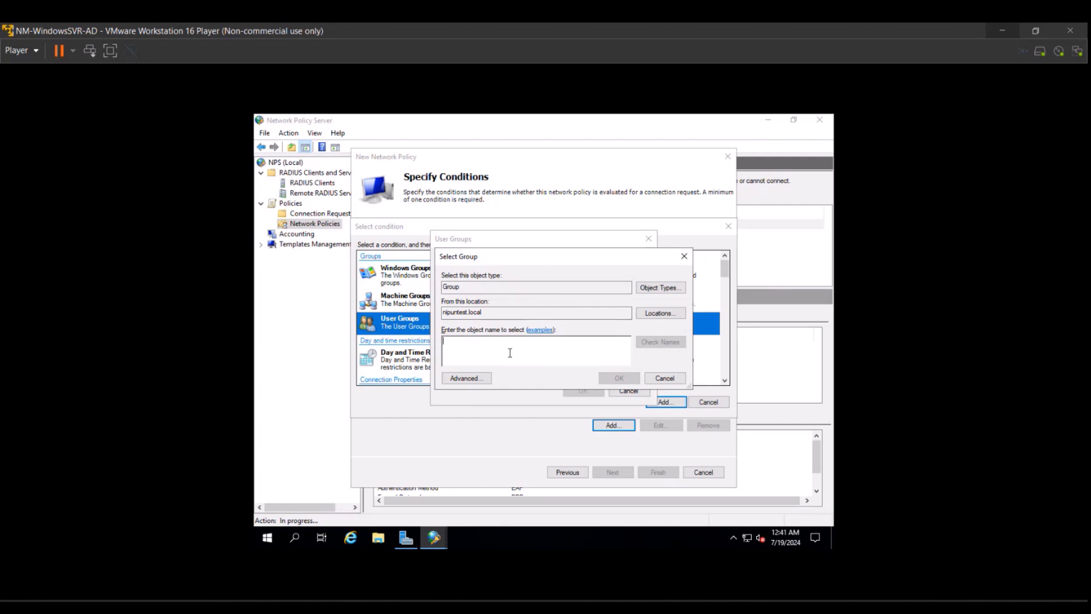
type("nw")
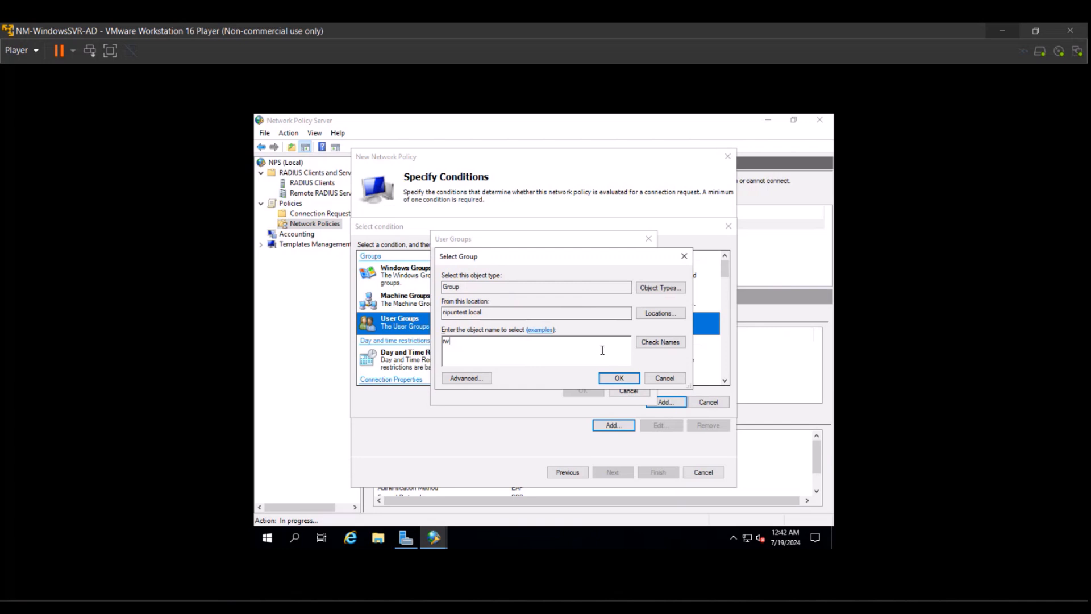
left_click(658, 341)
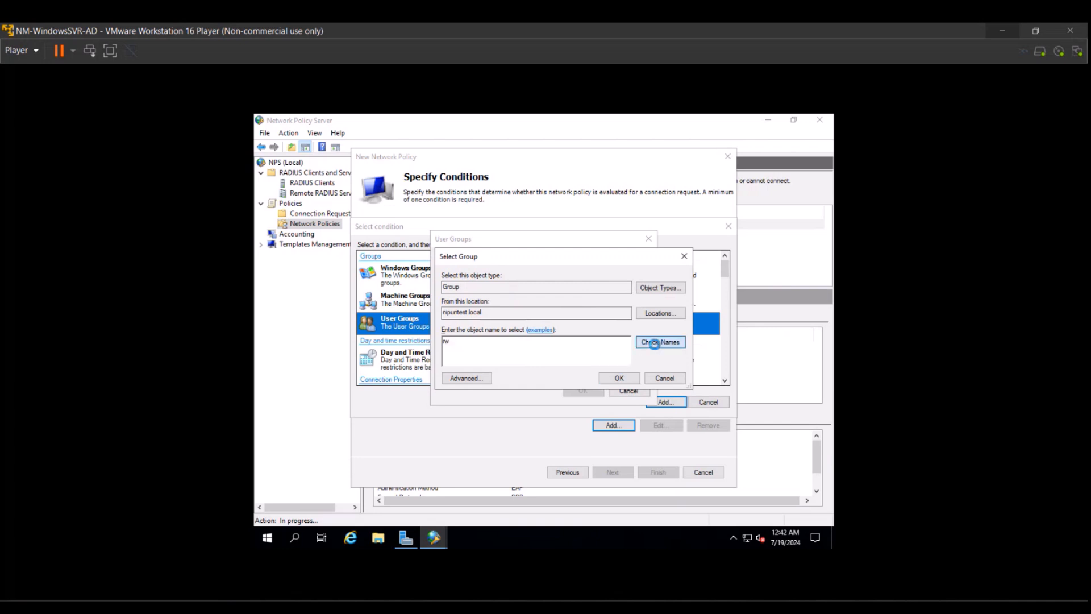
left_click(615, 383)
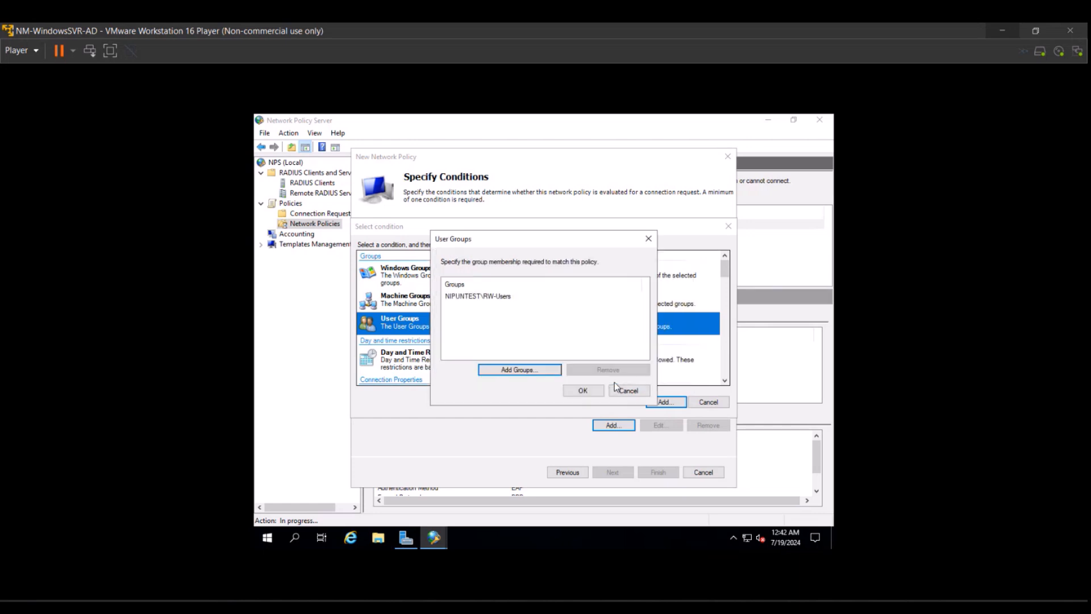
left_click(575, 397)
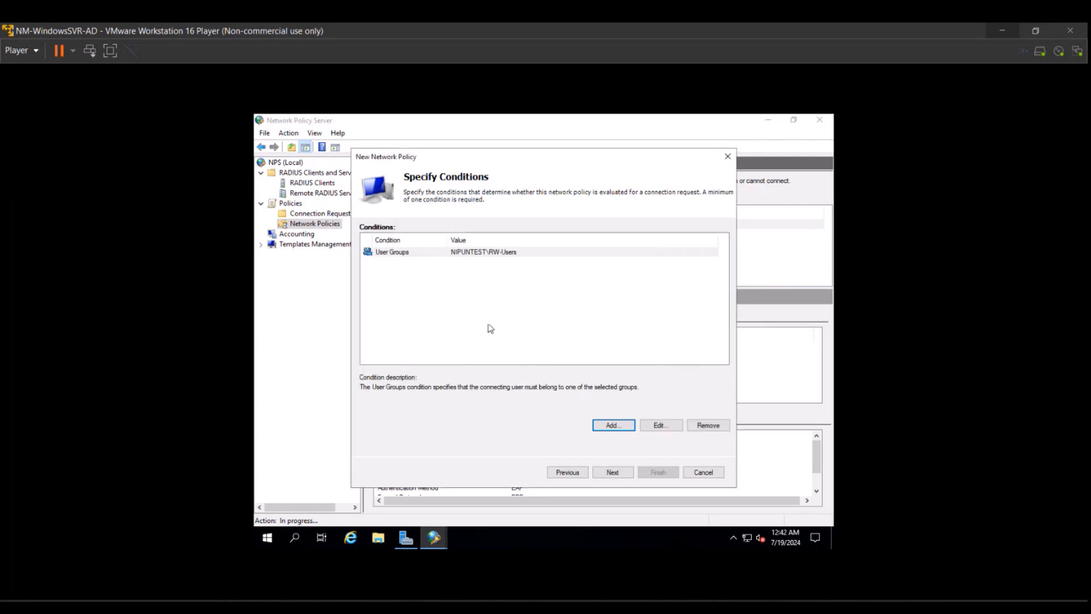
Add a Client IPv4 Address condition limiting the policy to 192.168.8.2.
left_click(614, 428)
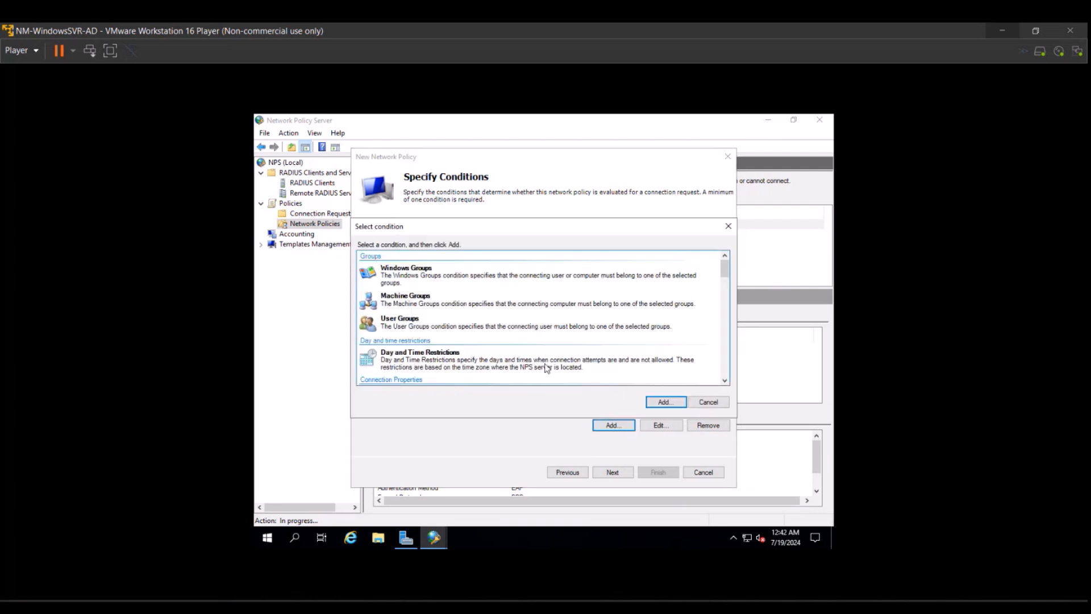
scroll(547, 368, "down", 5)
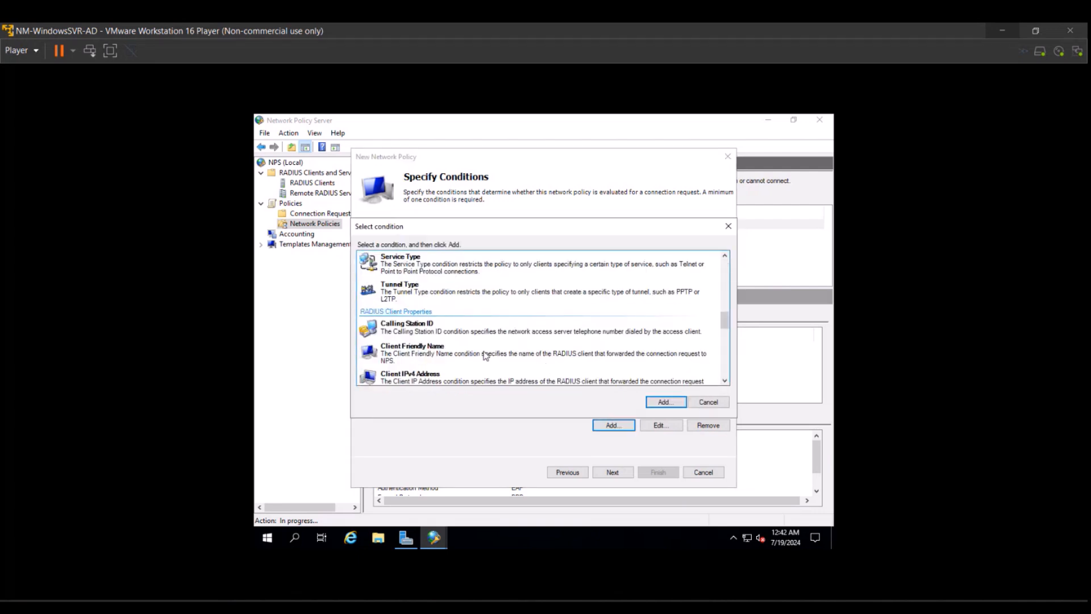
scroll(484, 355, "down", 1)
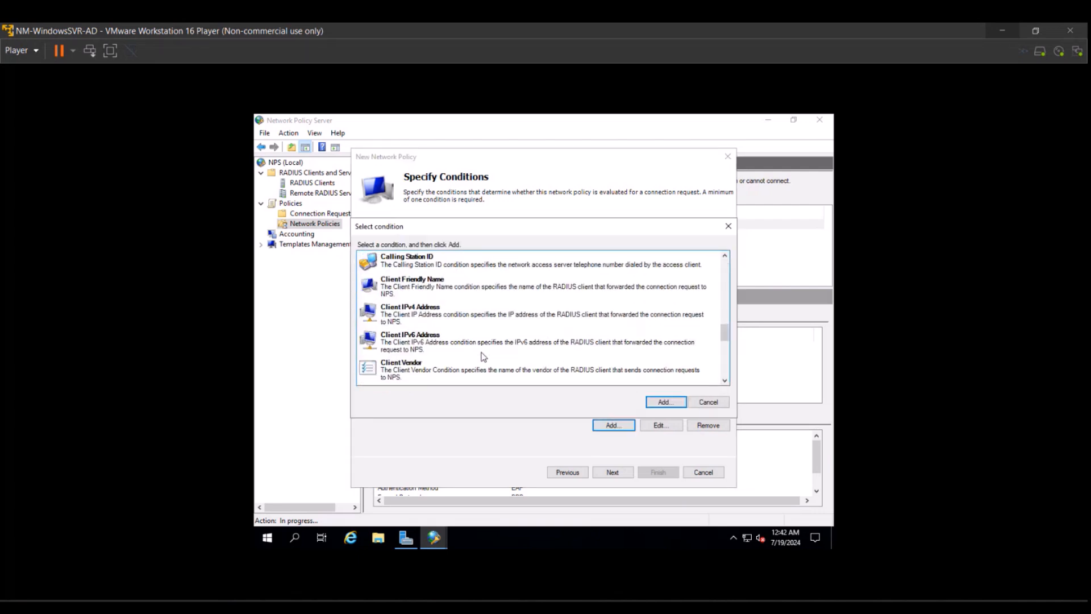
left_click(424, 312)
double_click(424, 312)
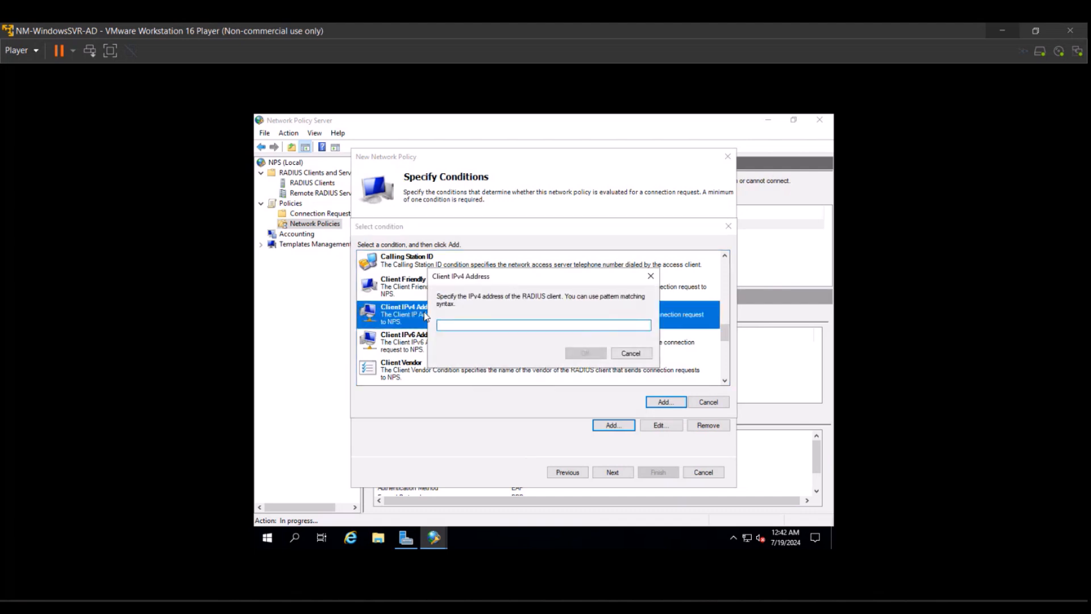
type("192.168.8.2")
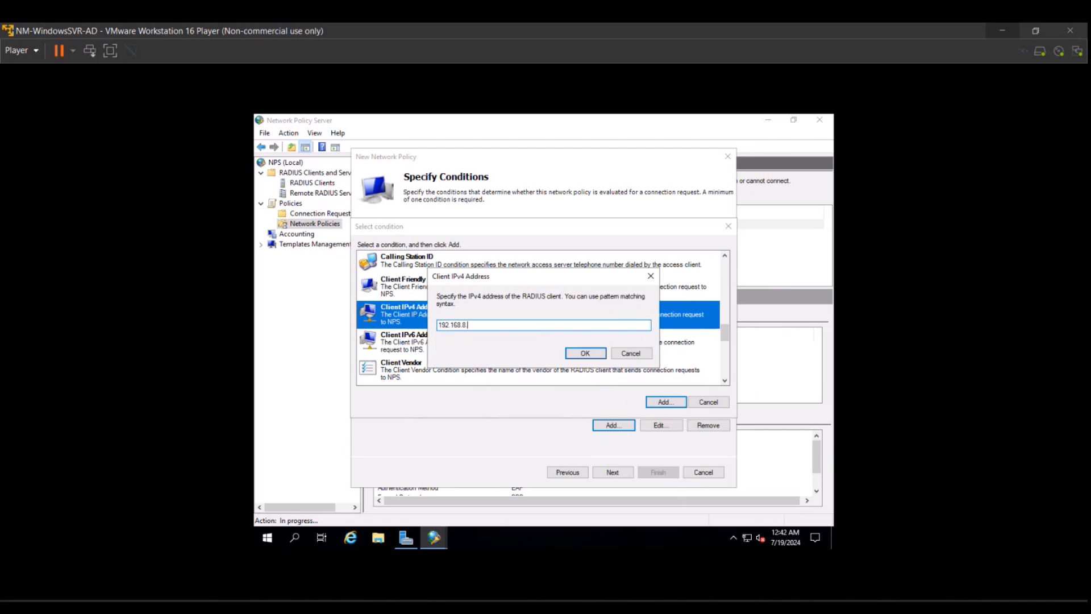
left_click(571, 353)
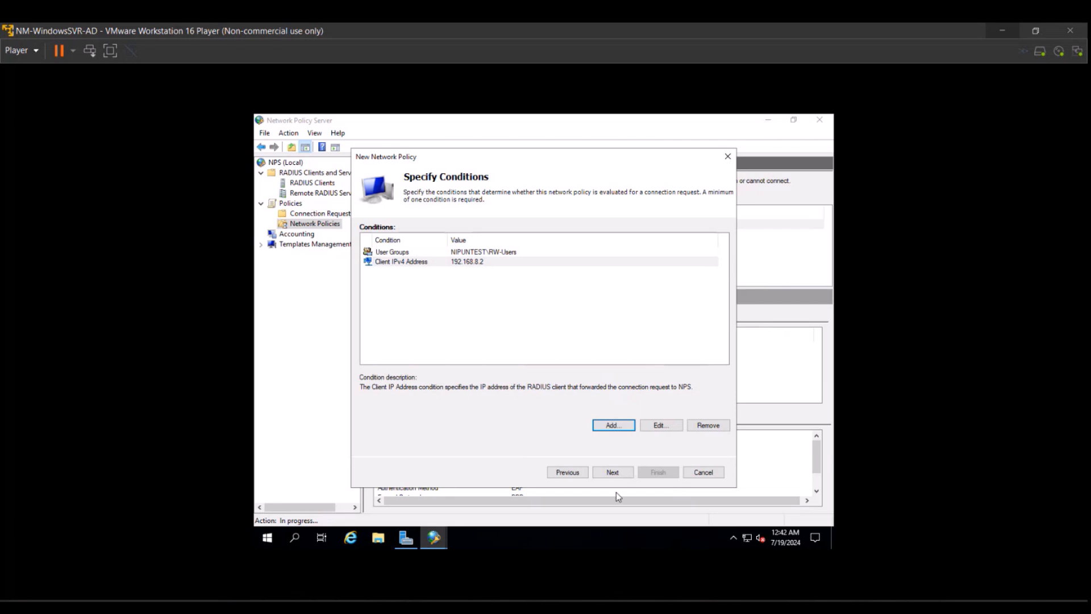
Keep Access granted and advance to the Configure Authentication Methods page.
left_click(613, 476)
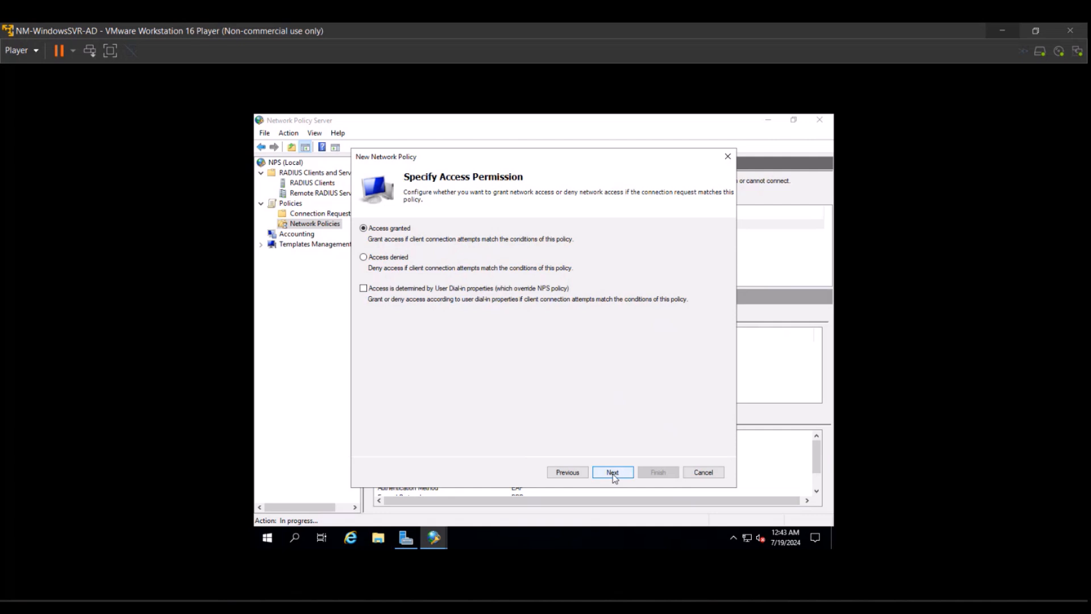
left_click(613, 475)
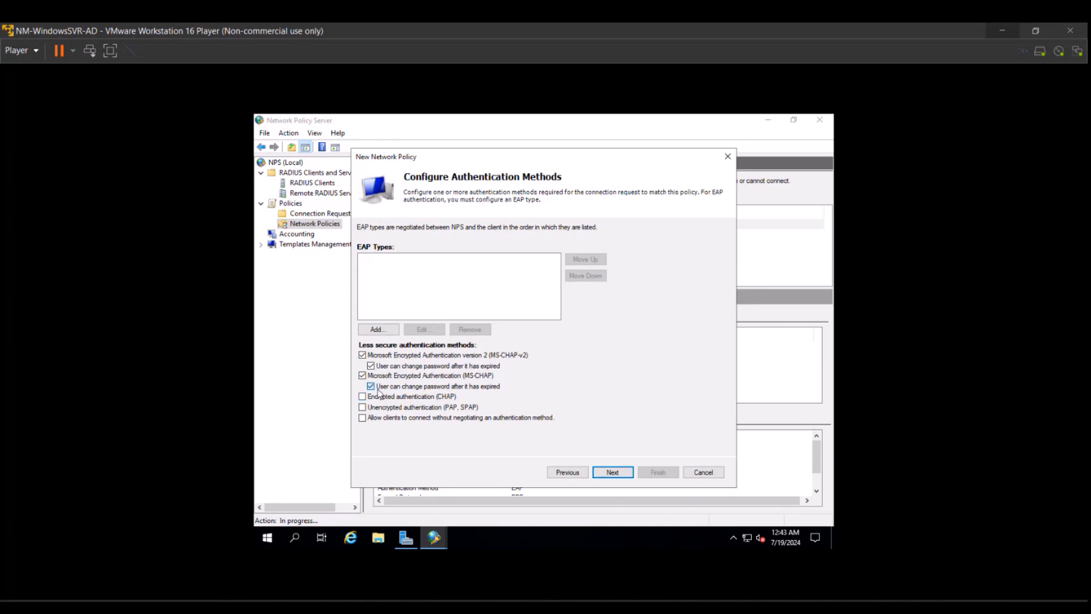
Clear MS-CHAP and MS-CHAP-v2, allow only unencrypted PAP/SPAP, and decline the help prompt.
left_click(363, 376)
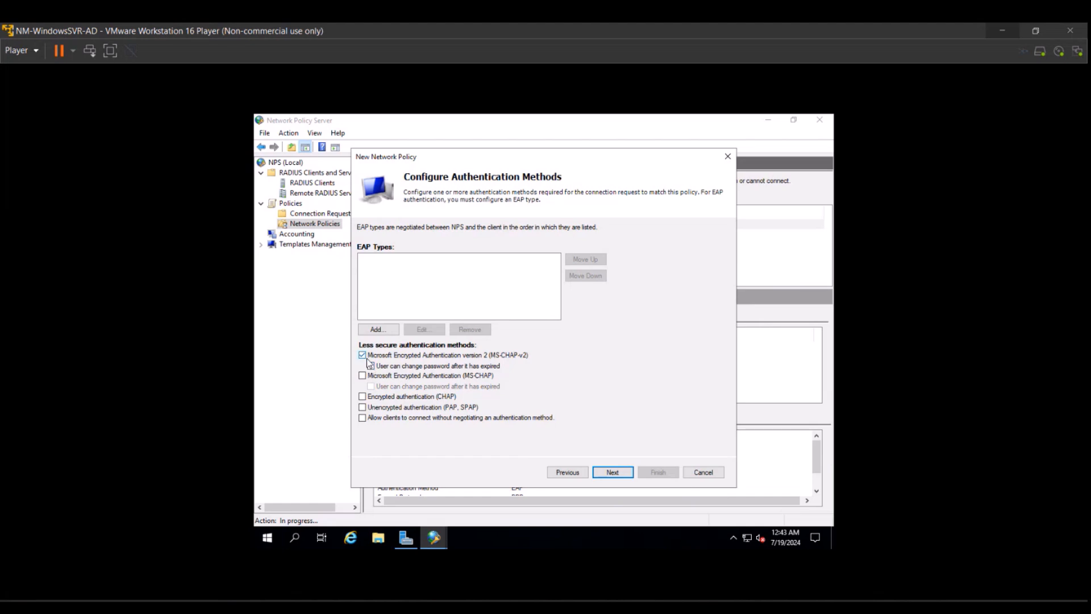
left_click(363, 355)
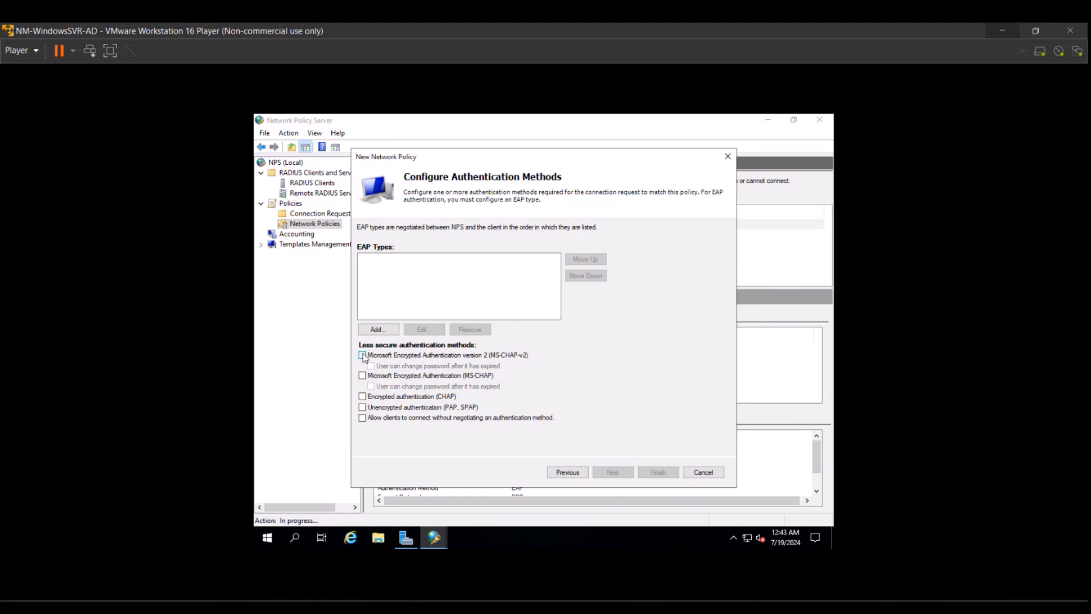
left_click(363, 408)
left_click(604, 473)
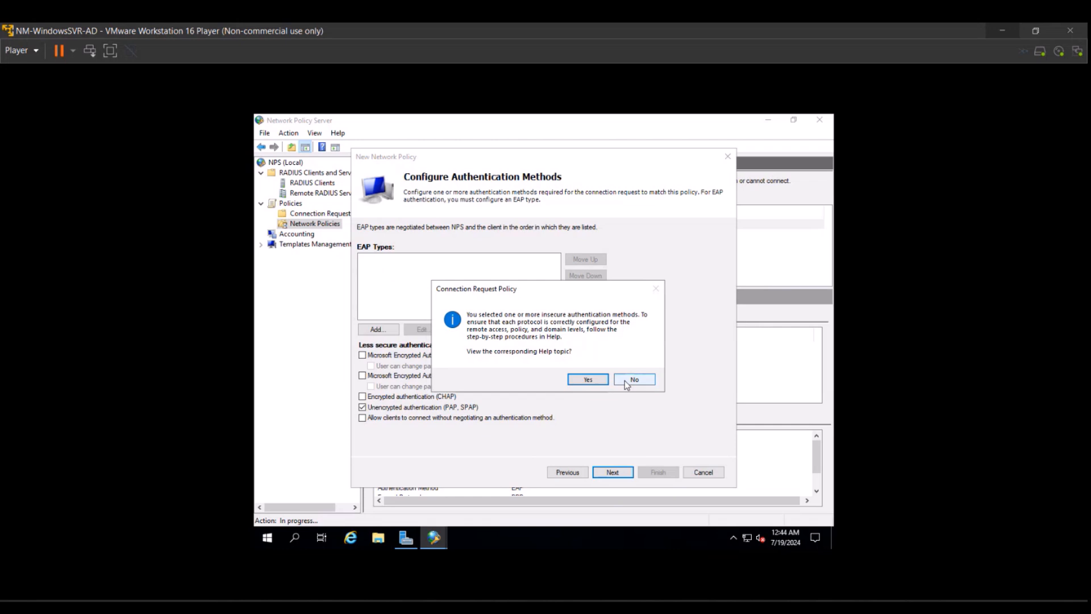
left_click(634, 379)
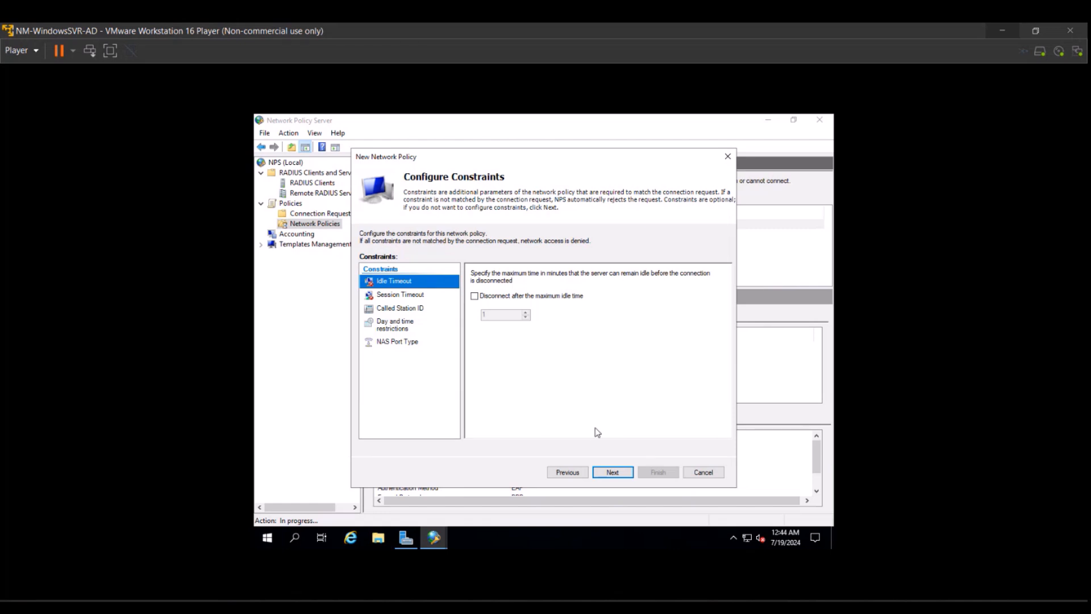
Remove the Framed-Protocol attribute from the policy's standard RADIUS attributes.
left_click(614, 475)
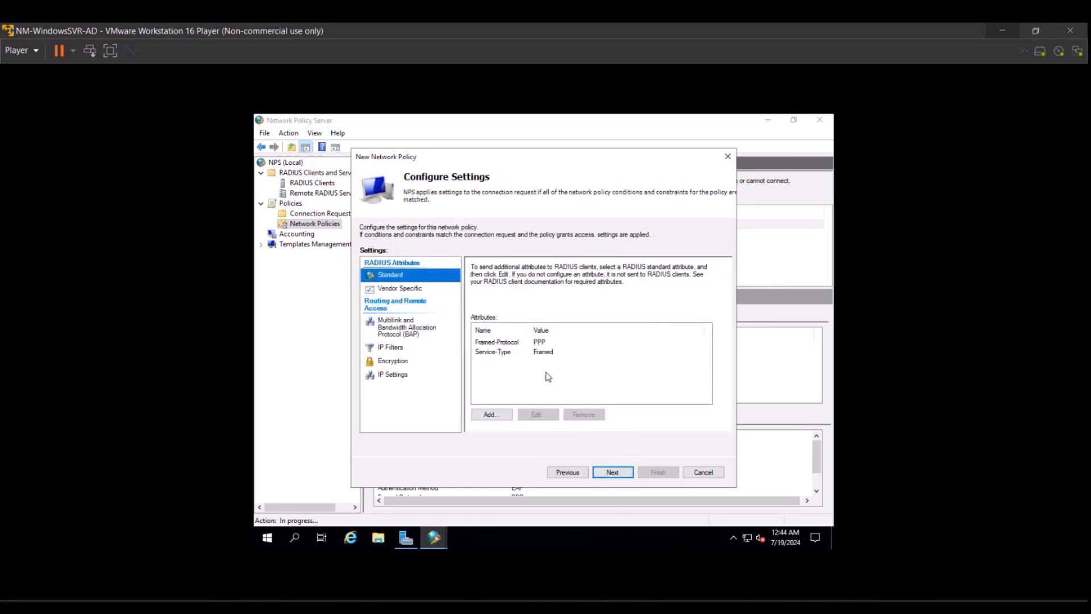
left_click(507, 344)
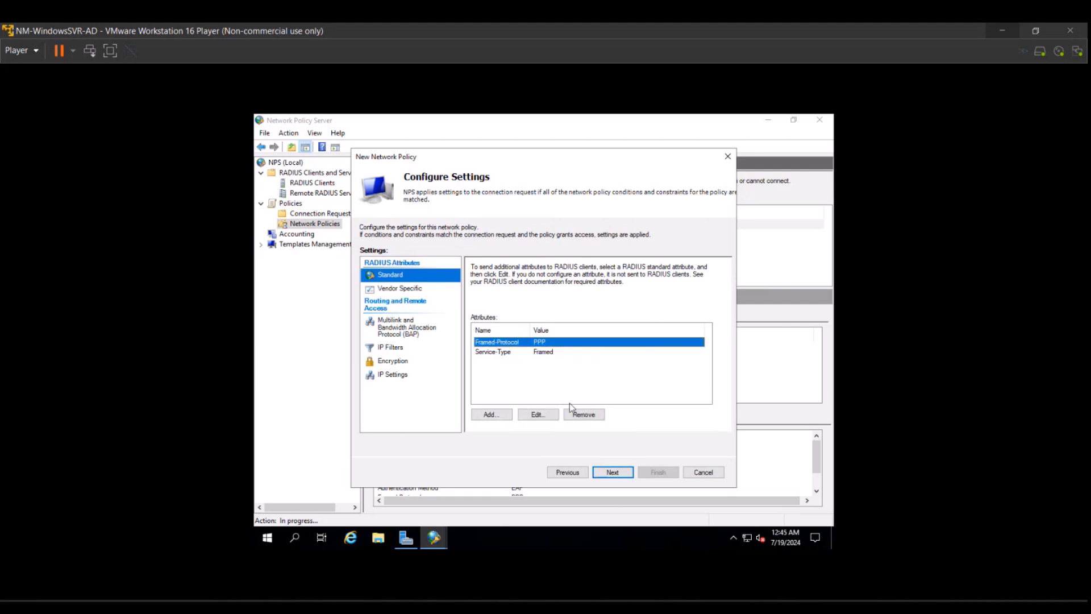
left_click(580, 415)
Change Service-Type to Login under Others, then show the Vendor Specific attributes page.
left_click(539, 416)
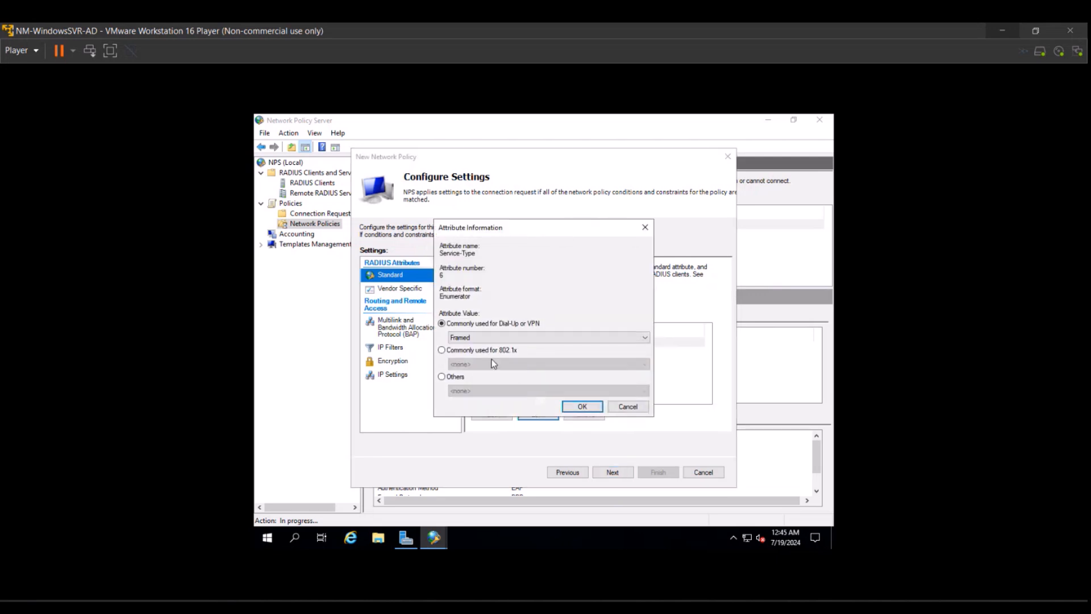
left_click(456, 337)
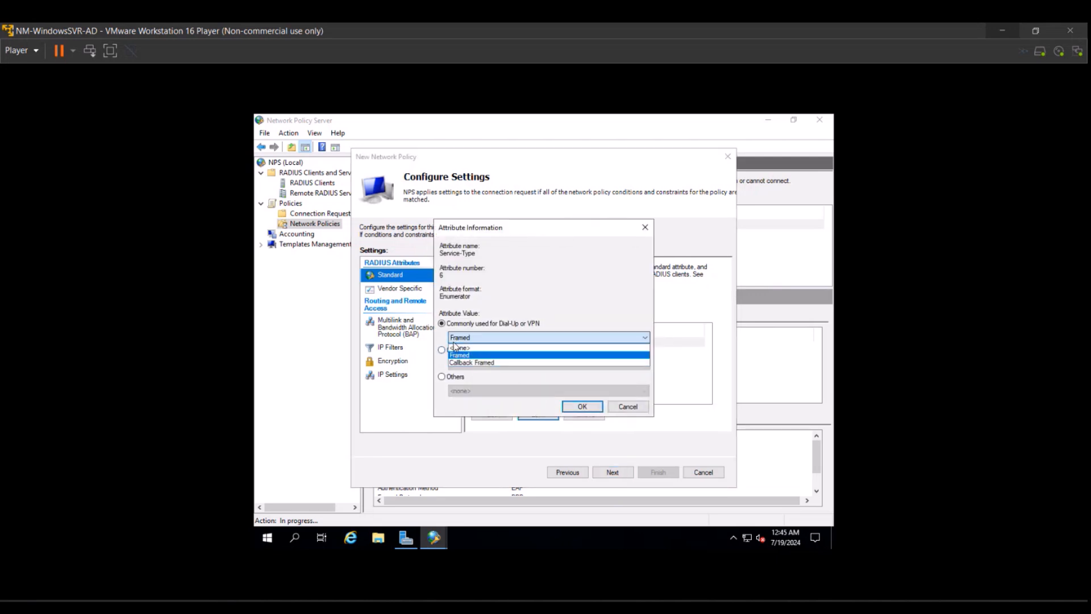
left_click(459, 348)
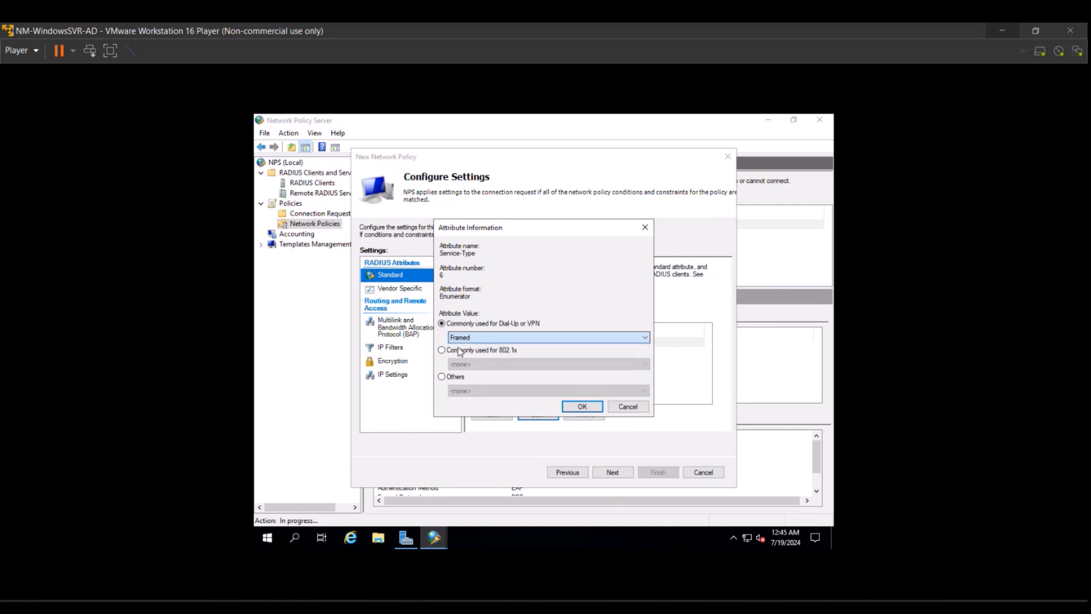
left_click(442, 377)
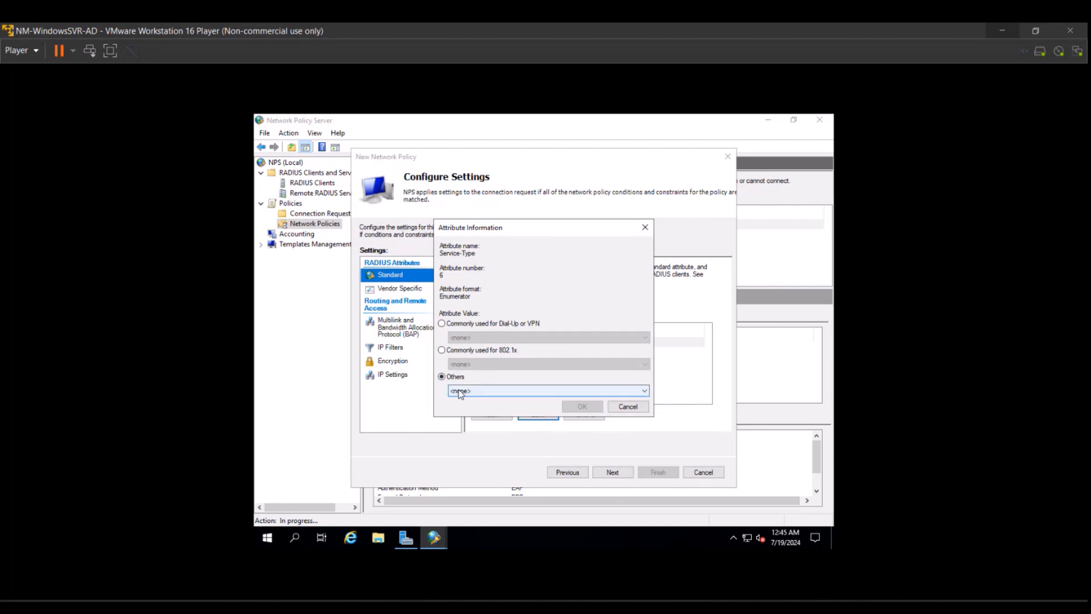
left_click(461, 392)
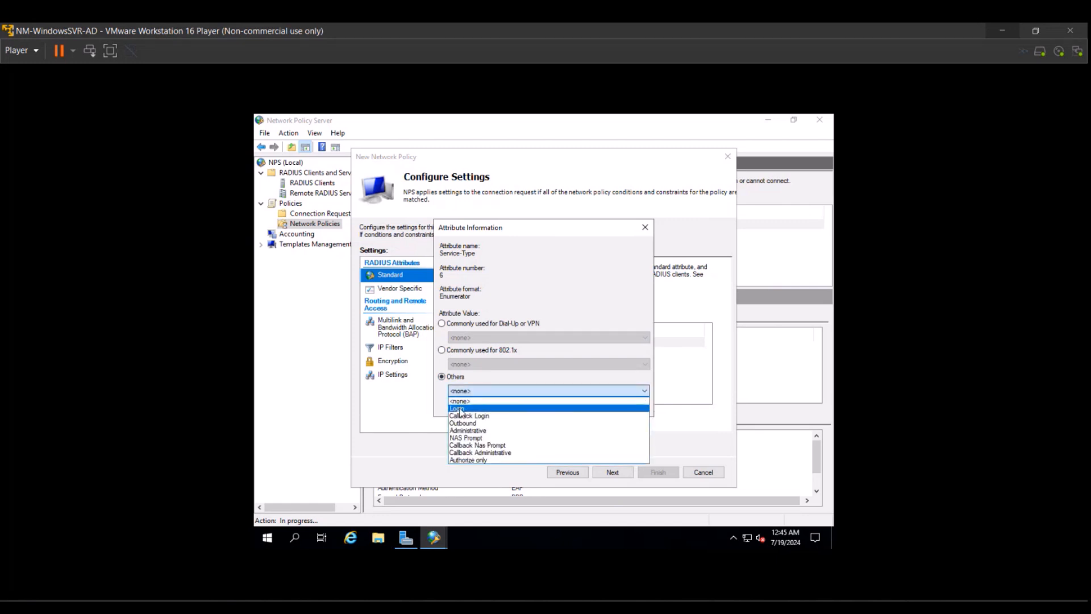
left_click(459, 410)
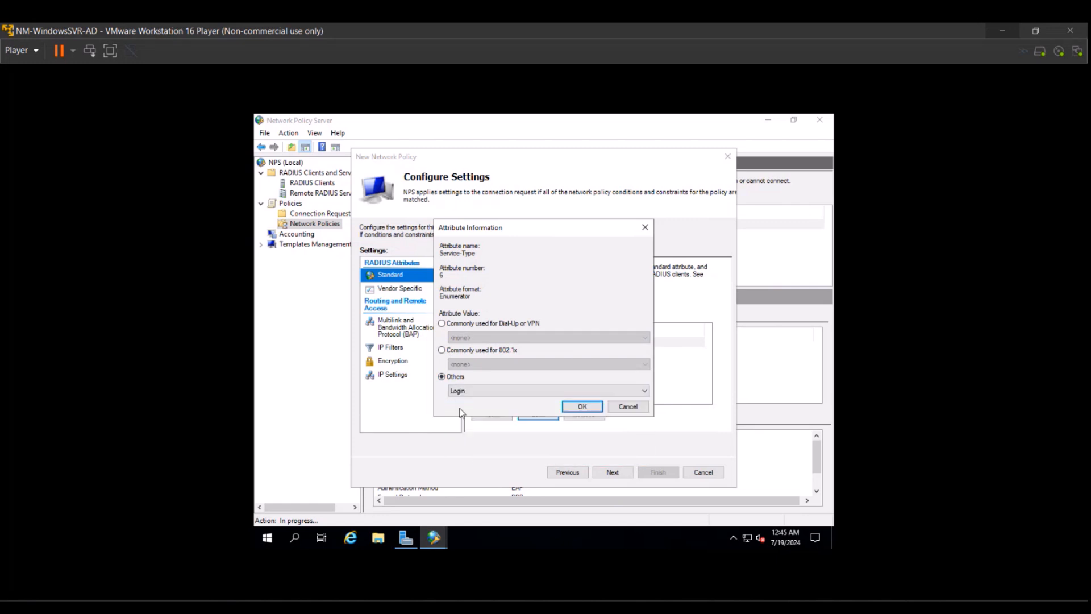
left_click(582, 407)
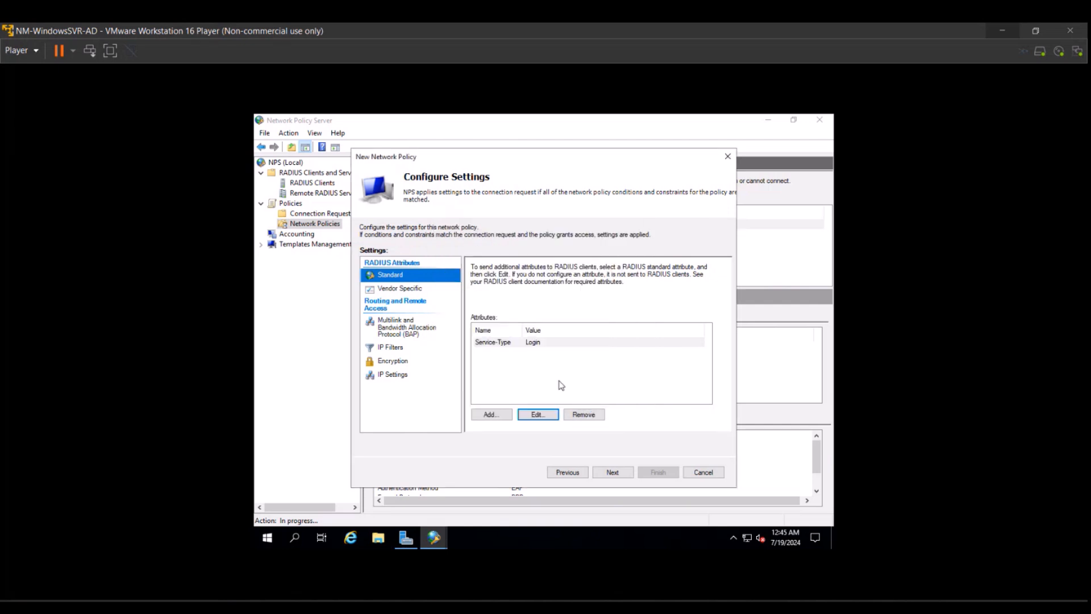
left_click(414, 291)
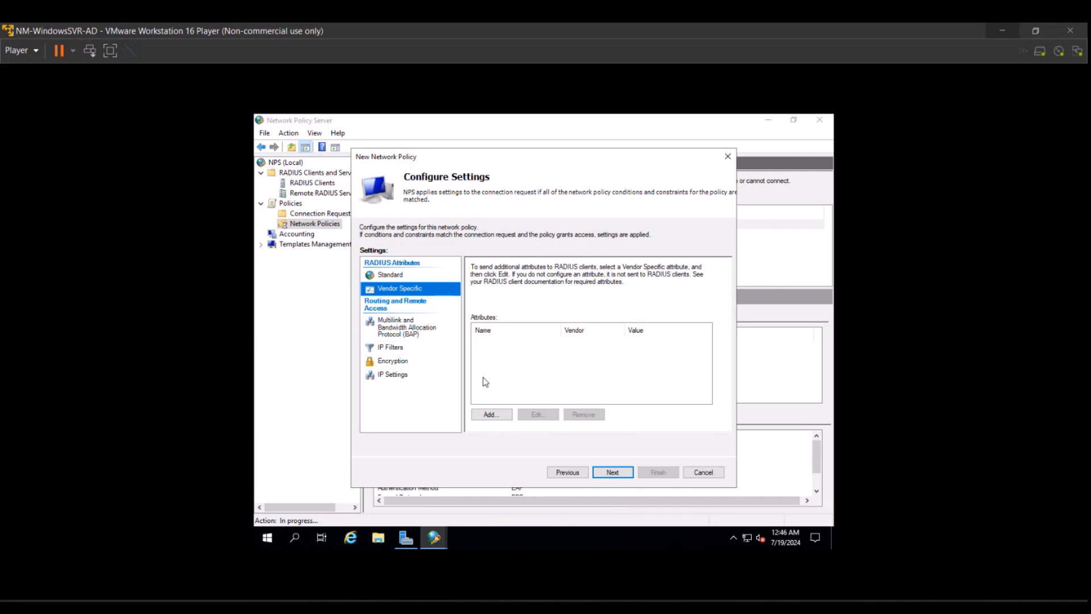
Add the Cisco vendor's Cisco-AV-Pair attribute with the value shell:priv-lvl=15.
left_click(488, 414)
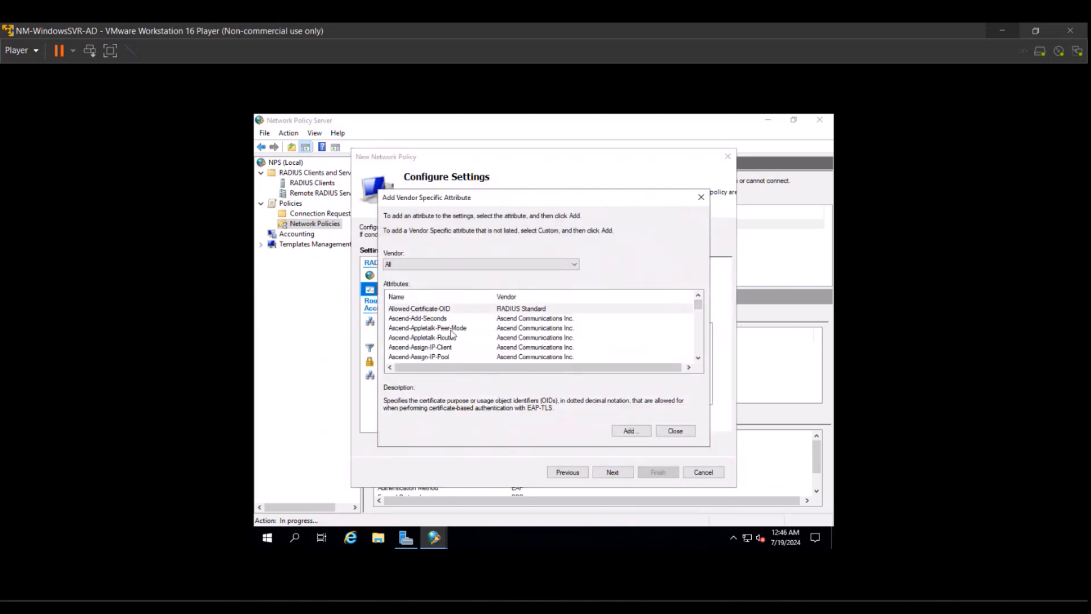
left_click(421, 268)
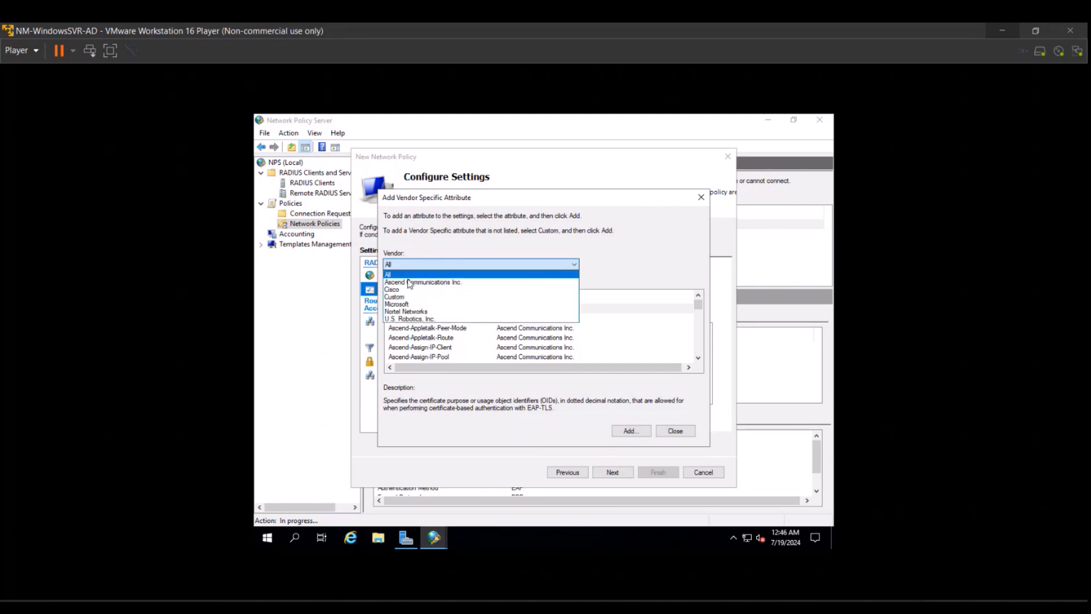
left_click(402, 293)
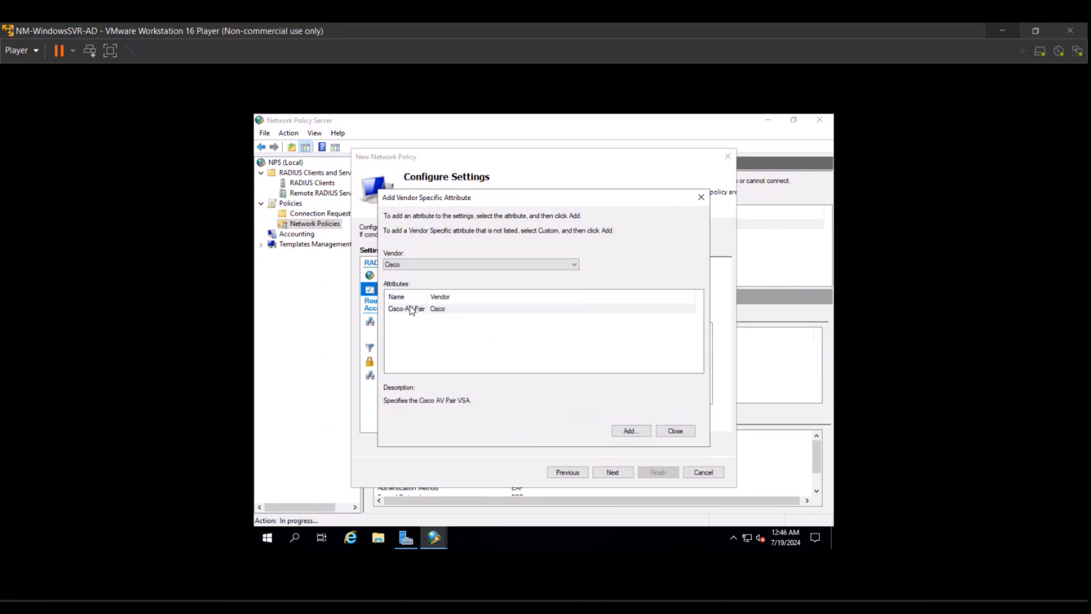
left_click(414, 310)
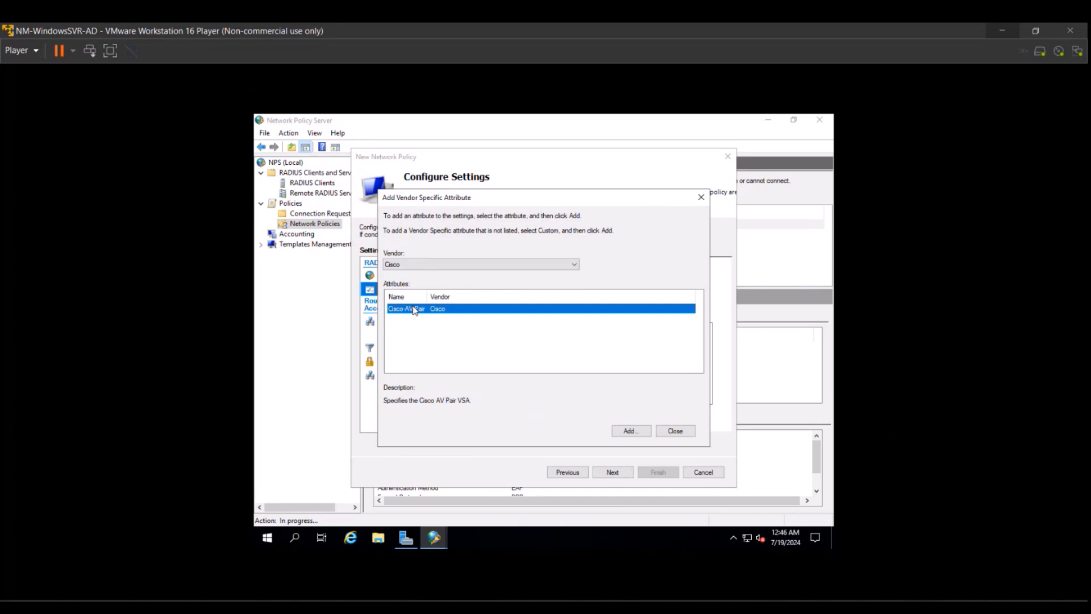
left_click(625, 432)
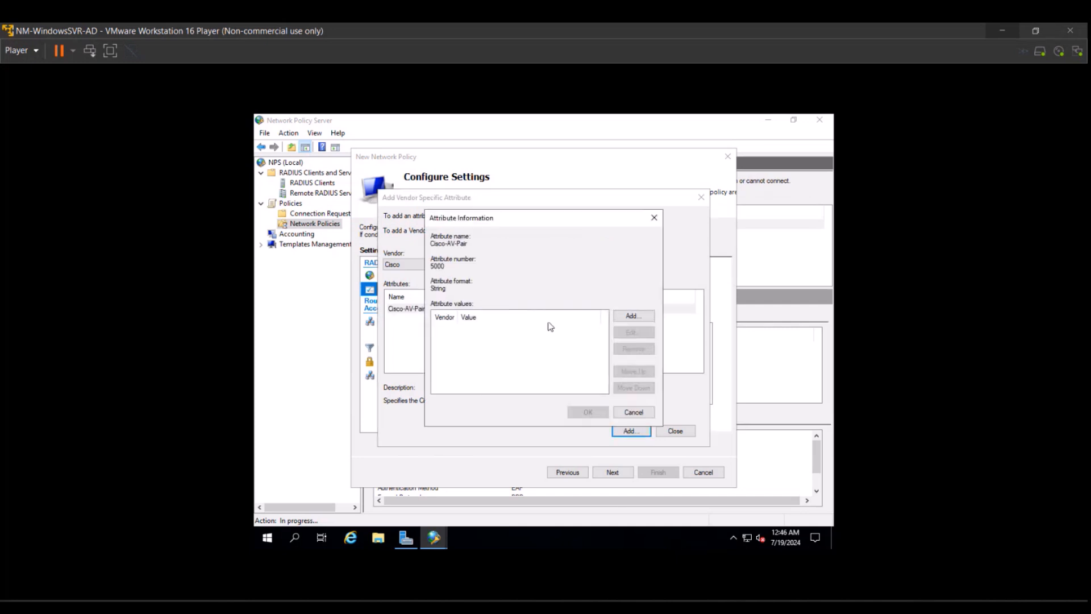
left_click(624, 316)
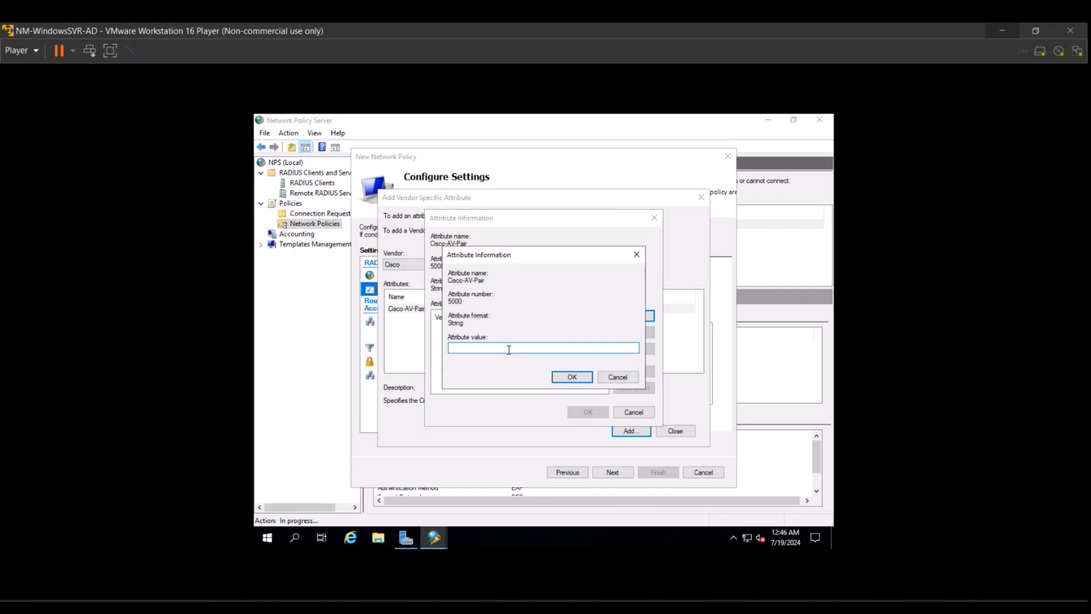
type("shell:")
type("priv-lvl=15")
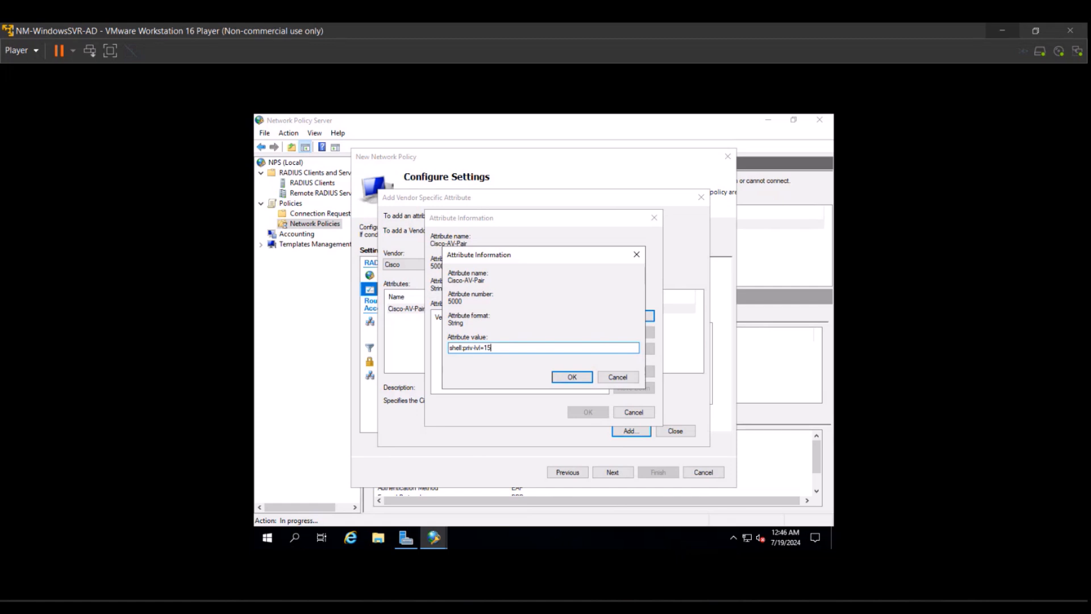
left_click(563, 377)
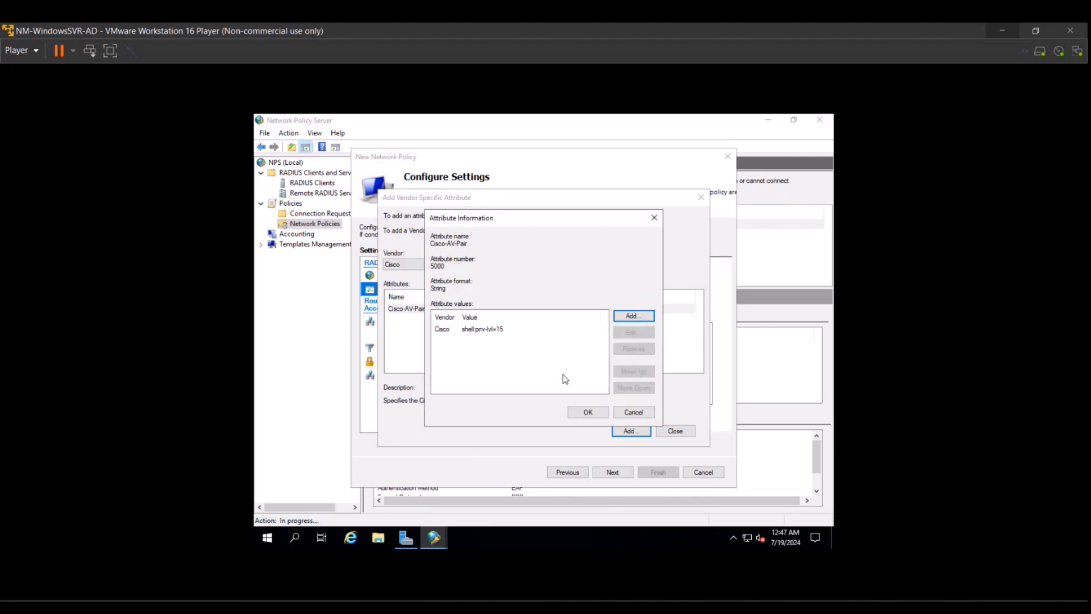
left_click(584, 410)
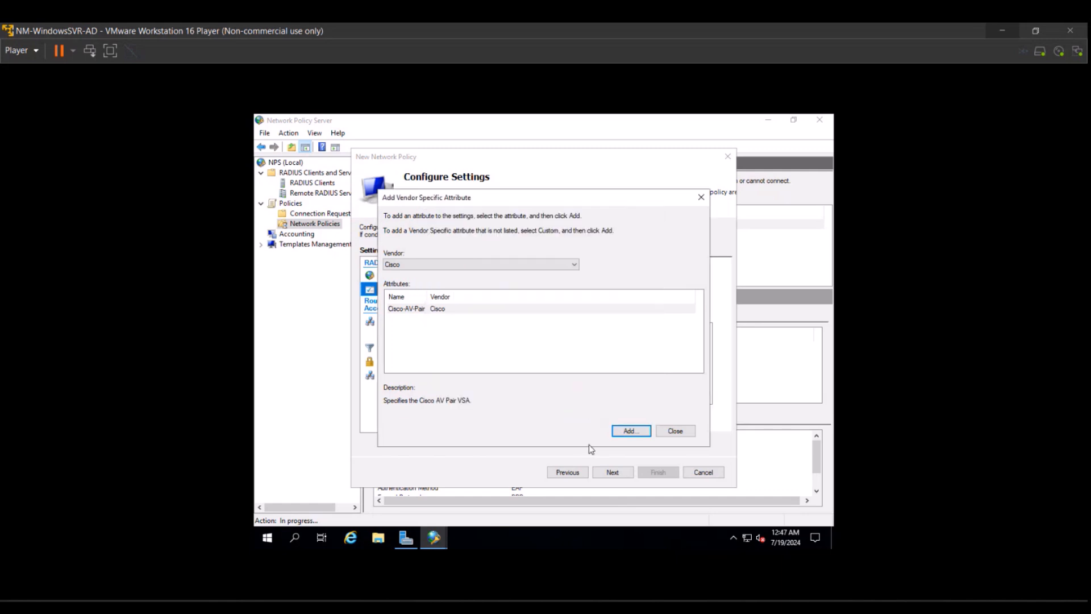
left_click(660, 431)
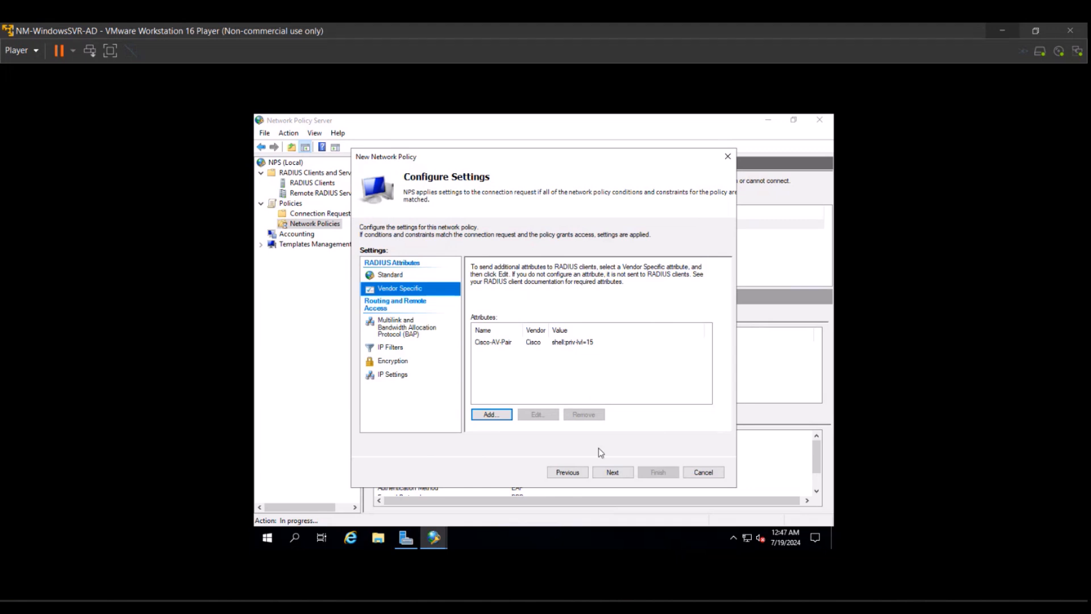
Finish the wizard and select NP-Read-Write-IOS at processing order 6 to review its details.
left_click(606, 474)
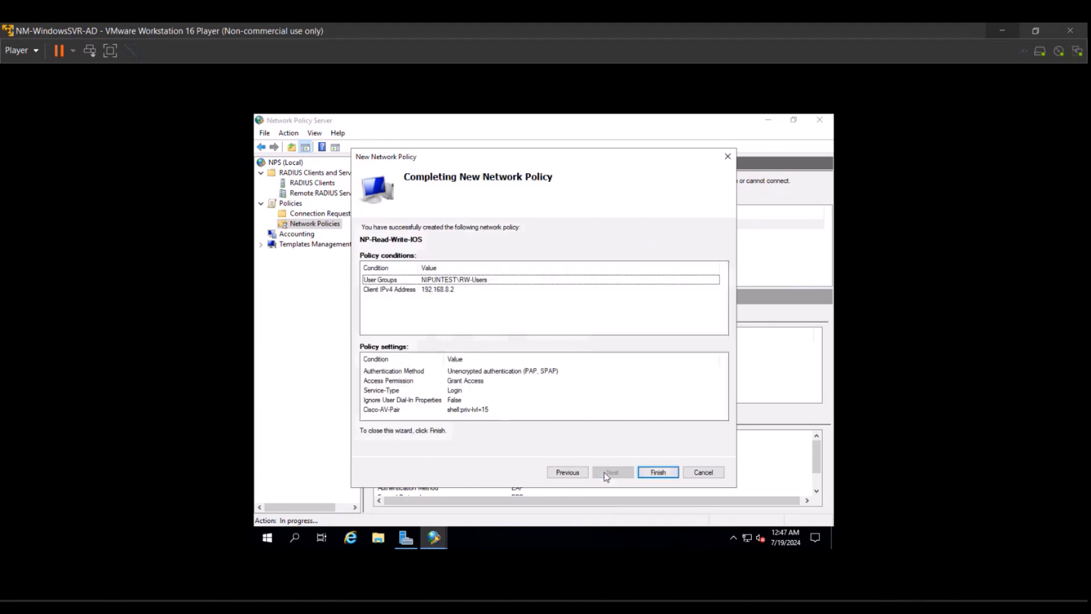
left_click(657, 473)
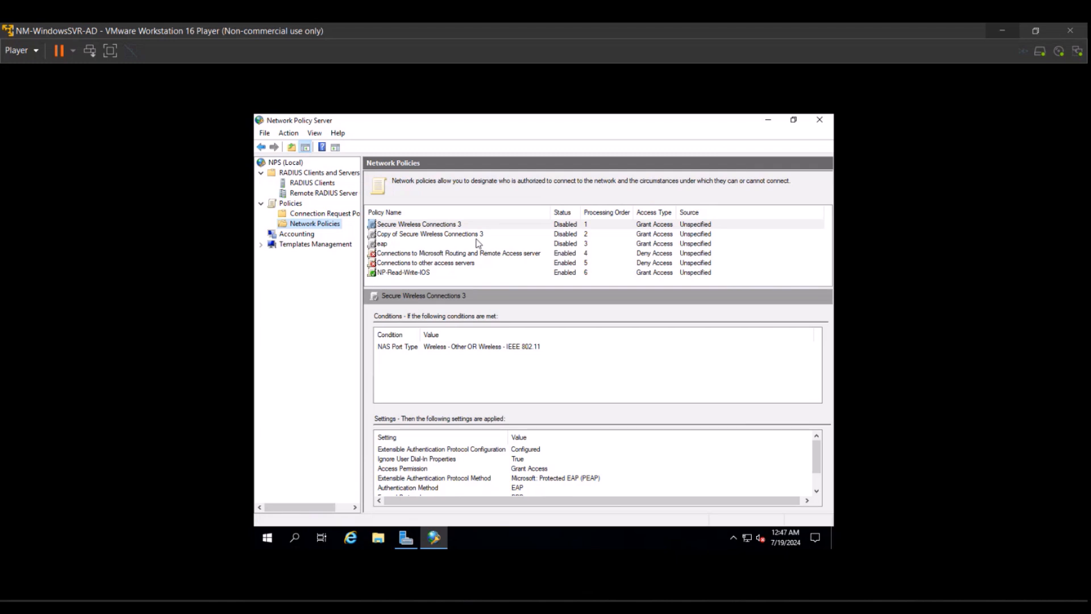
left_click(432, 273)
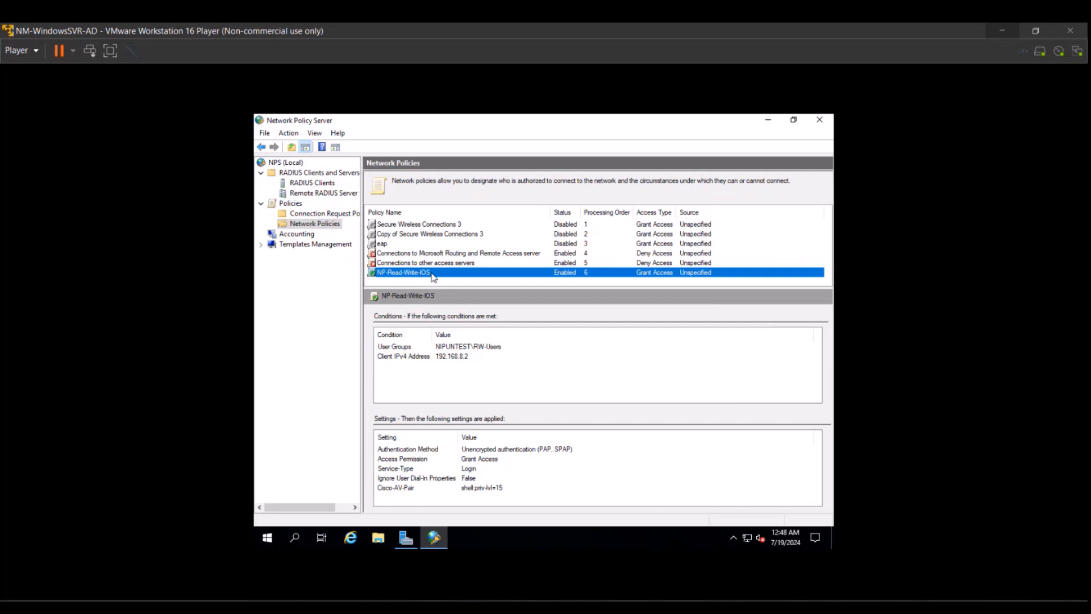
Move NP-Read-Write-IOS up step by step from order 6 to processing order 1.
right_click(433, 277)
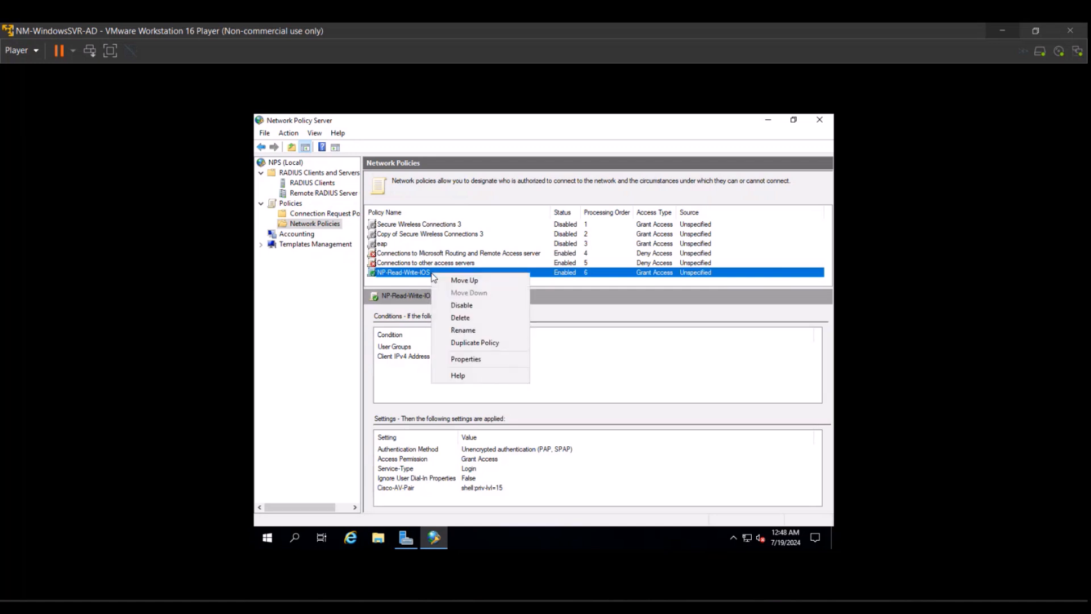
left_click(449, 281)
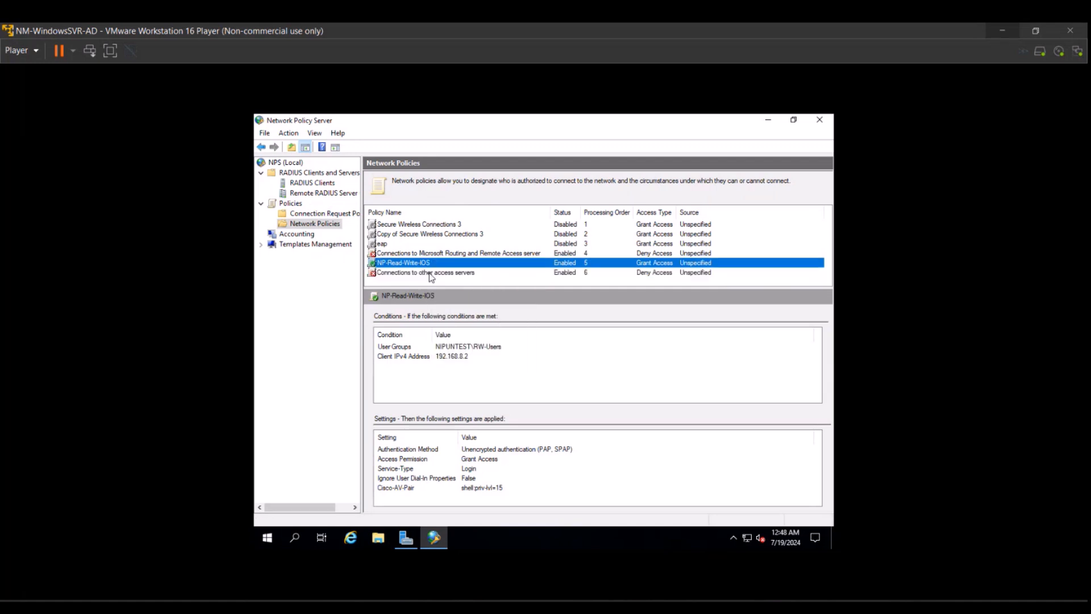
right_click(421, 262)
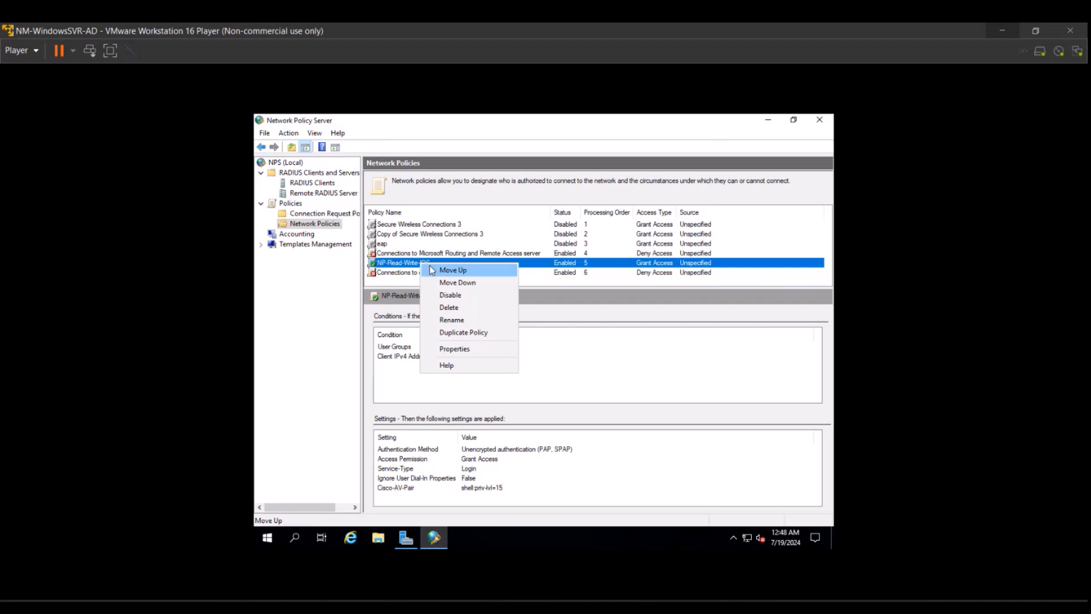
left_click(432, 271)
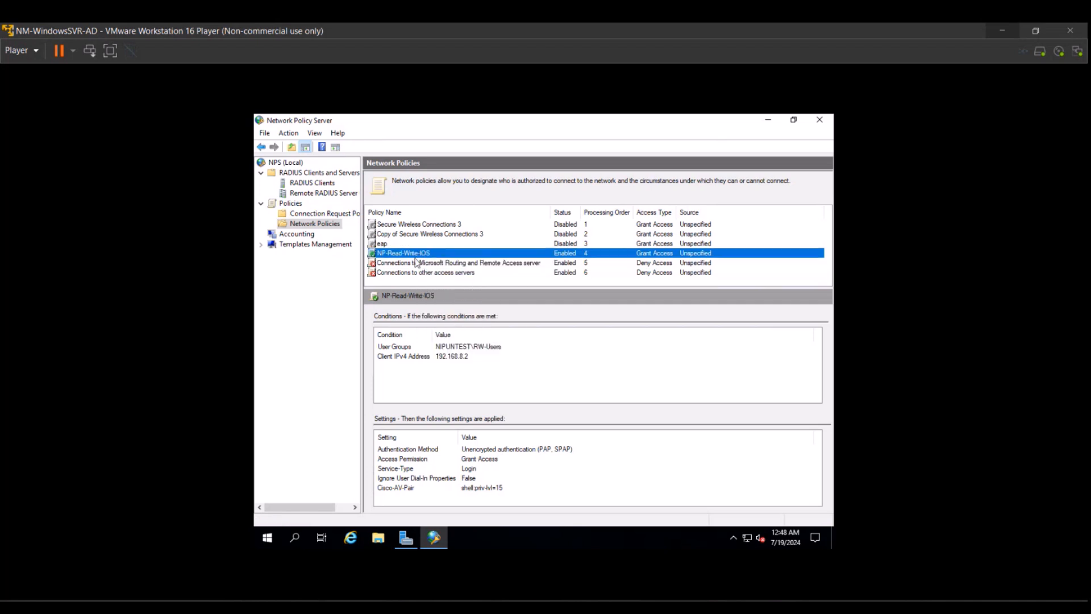
right_click(417, 262)
left_click(432, 261)
right_click(405, 245)
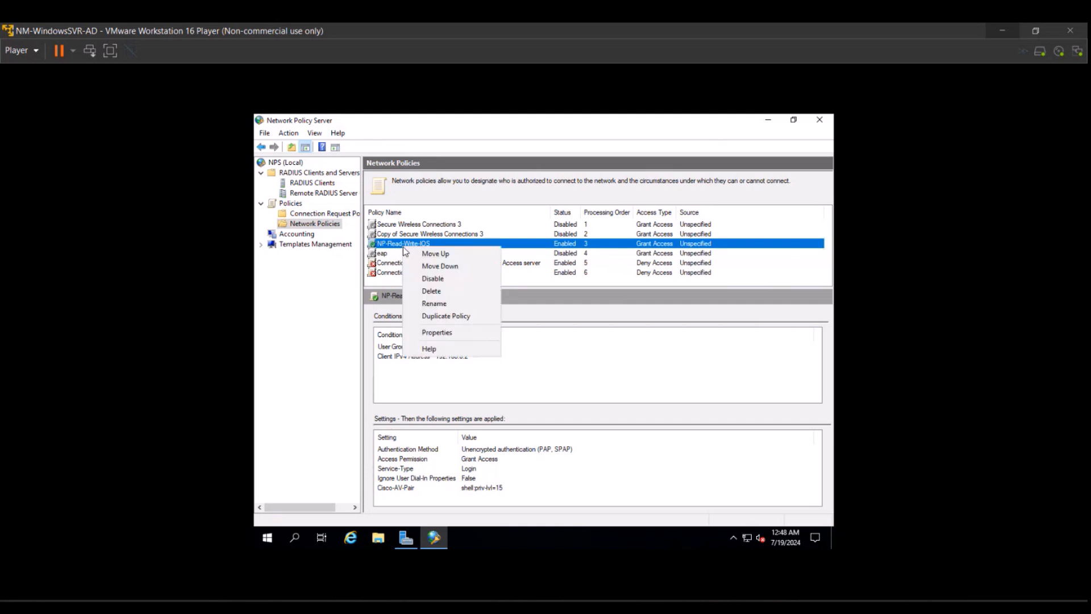
left_click(410, 253)
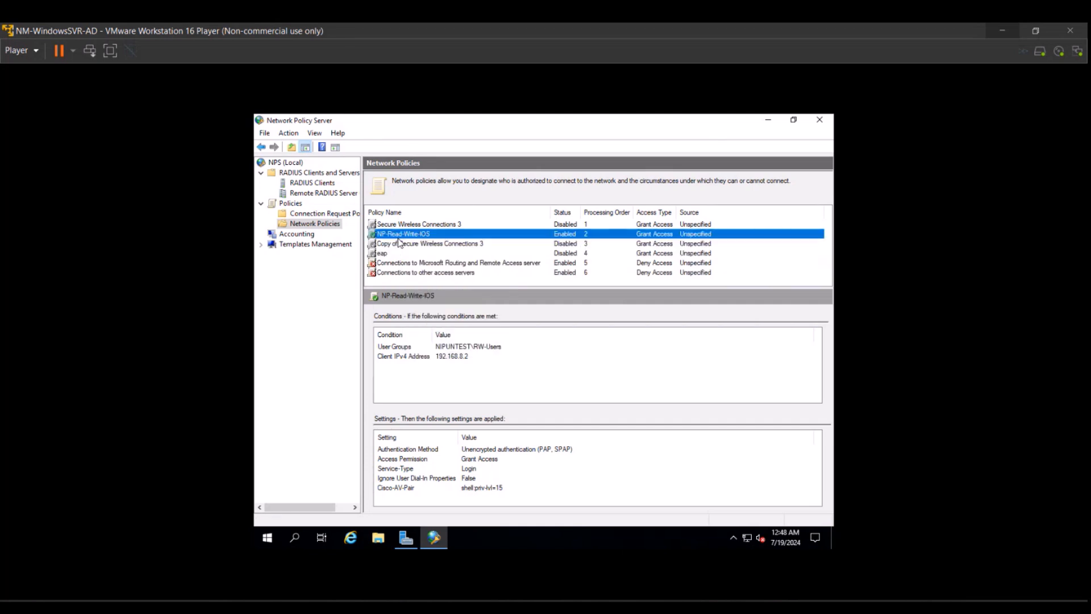
right_click(398, 238)
left_click(406, 239)
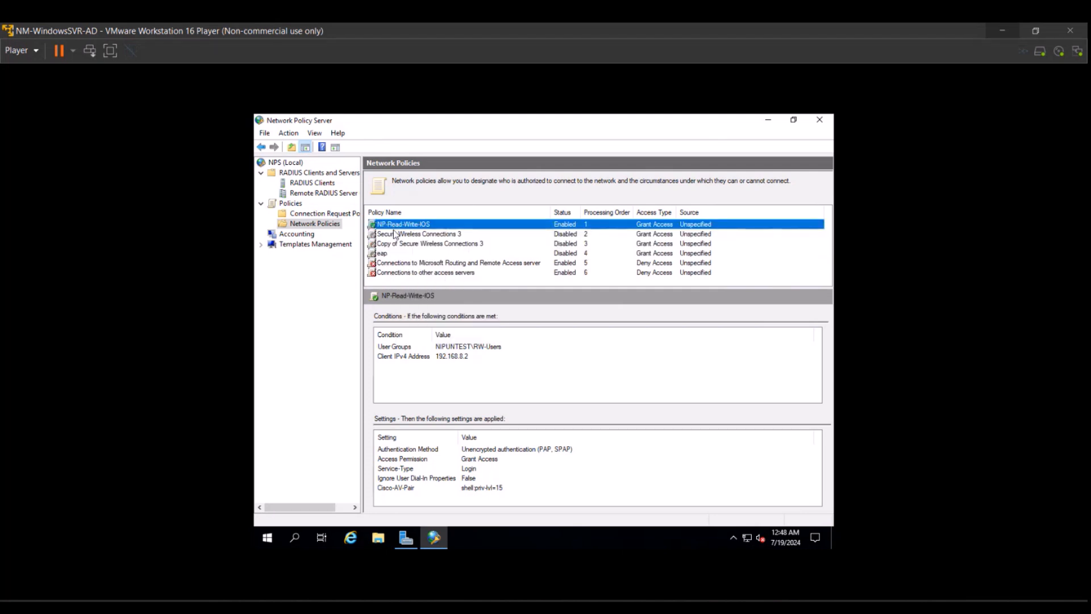
Disable the Routing and Remote Access and Connections to other access servers policies.
right_click(401, 261)
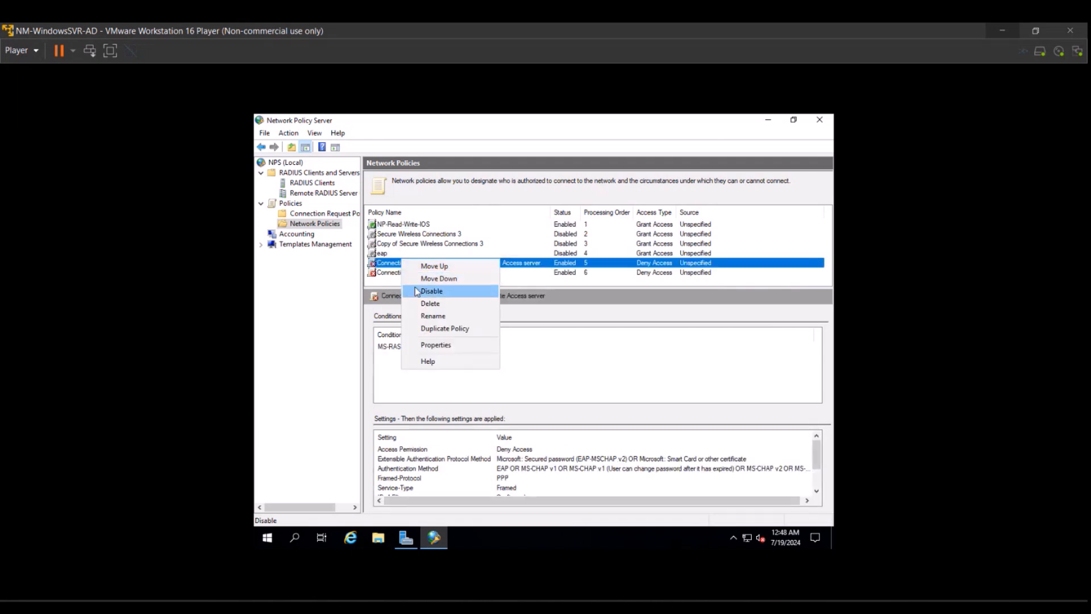
left_click(421, 290)
right_click(416, 276)
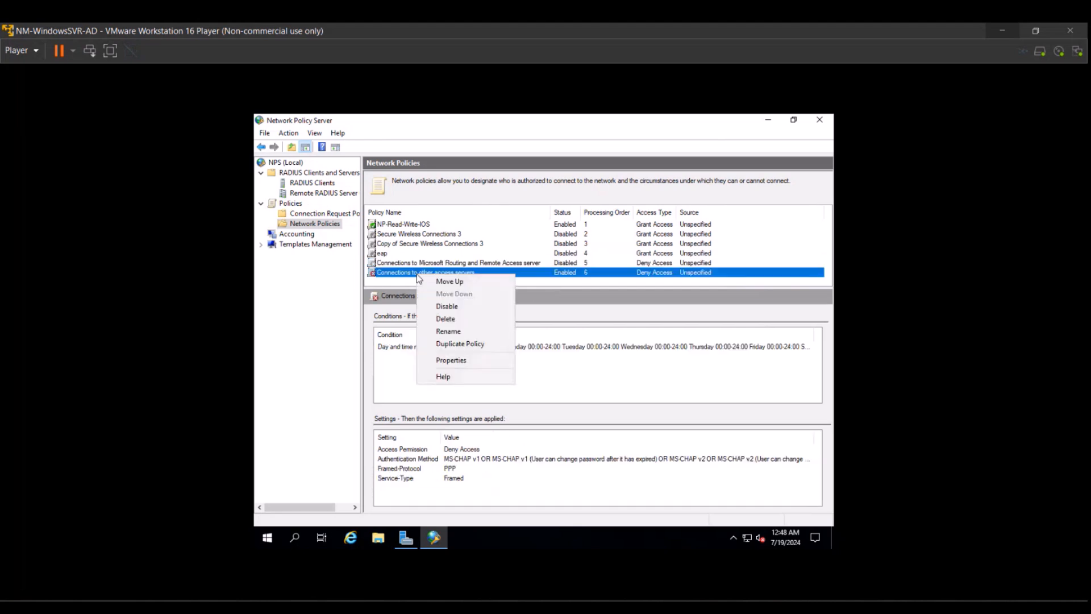
left_click(438, 305)
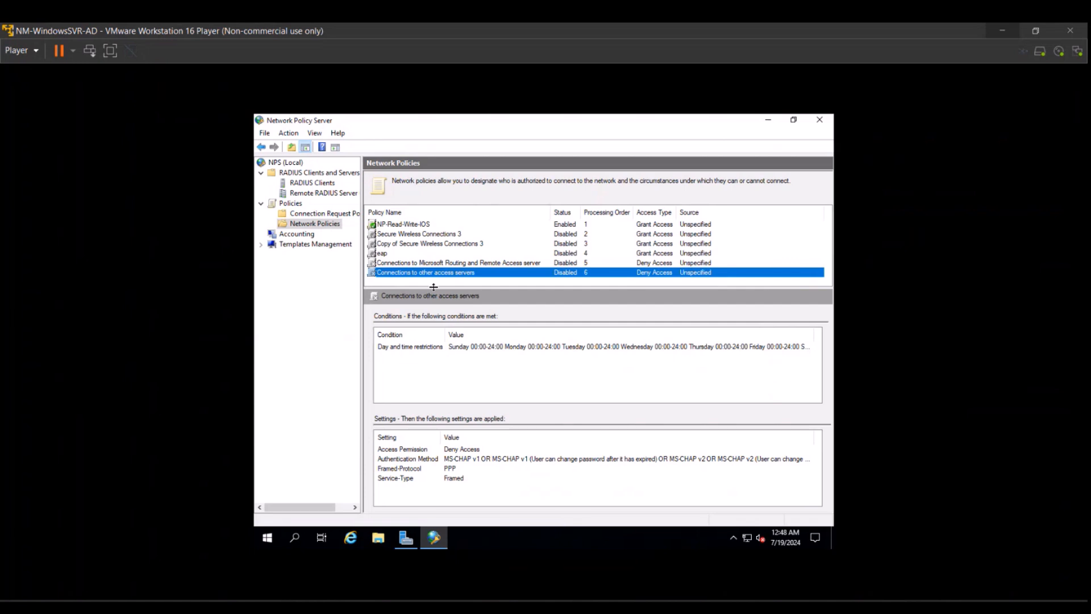
Start a new network policy named NP-Read-Only-IOS and continue to the conditions page.
right_click(337, 227)
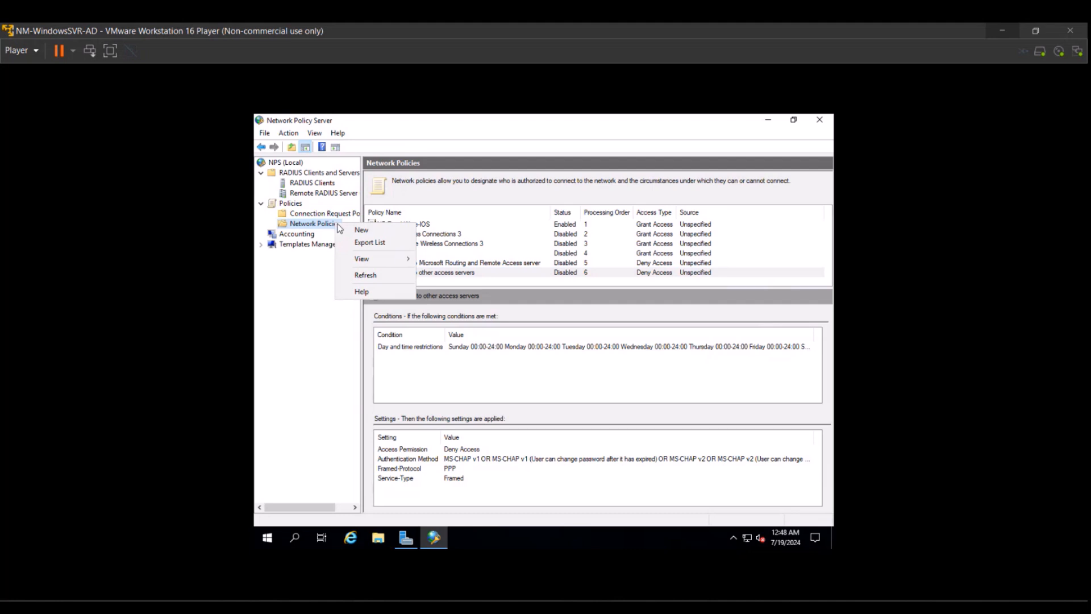
left_click(362, 229)
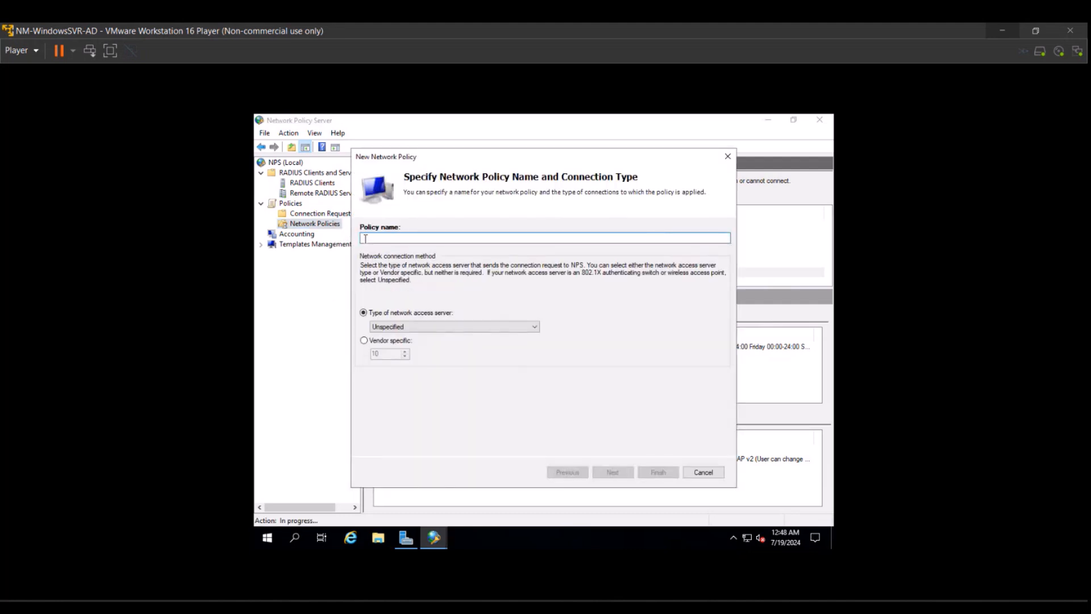
type("NP-Read-Only")
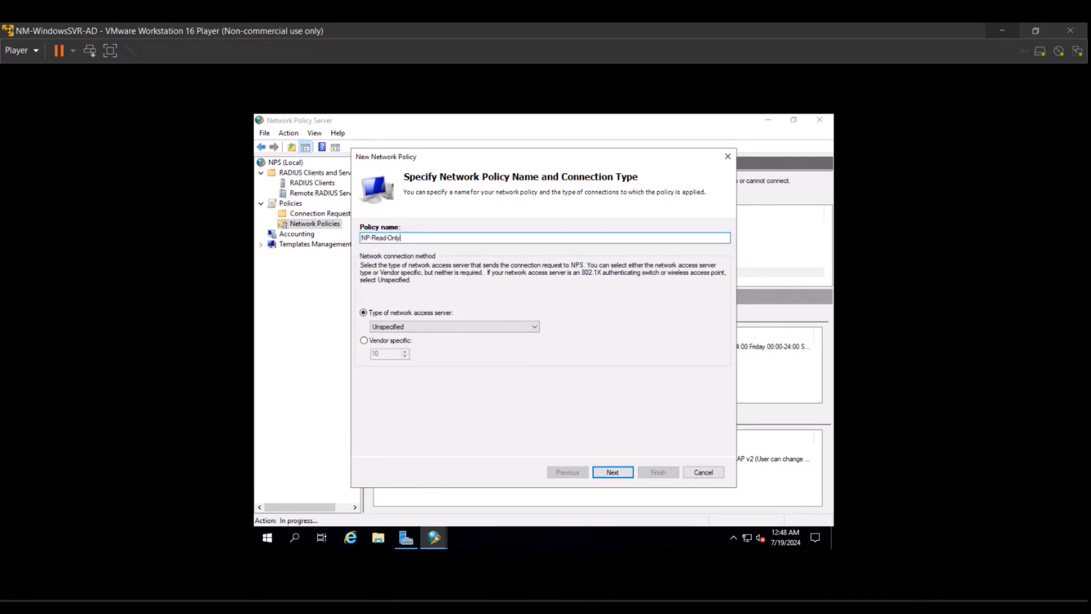
type("-IOS")
left_click(618, 473)
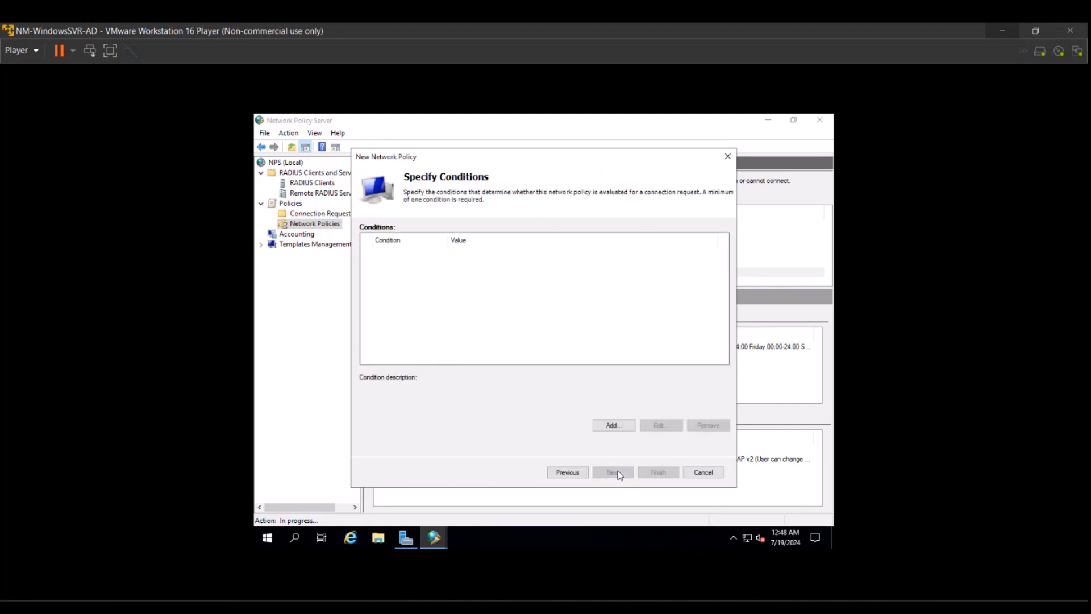
Add a User Groups condition for the RO-Users group.
left_click(612, 430)
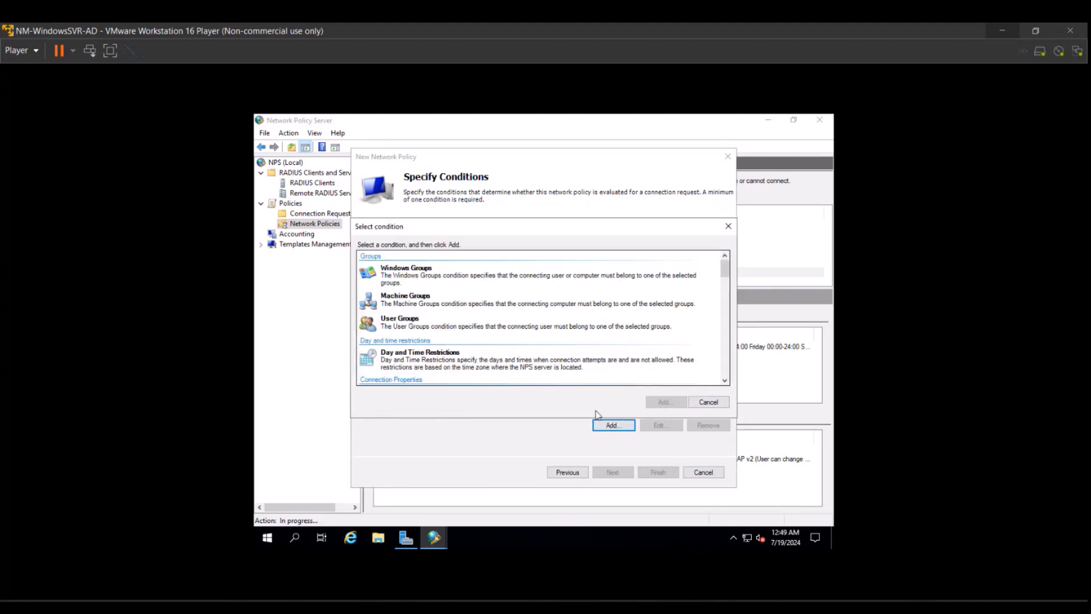
left_click(529, 325)
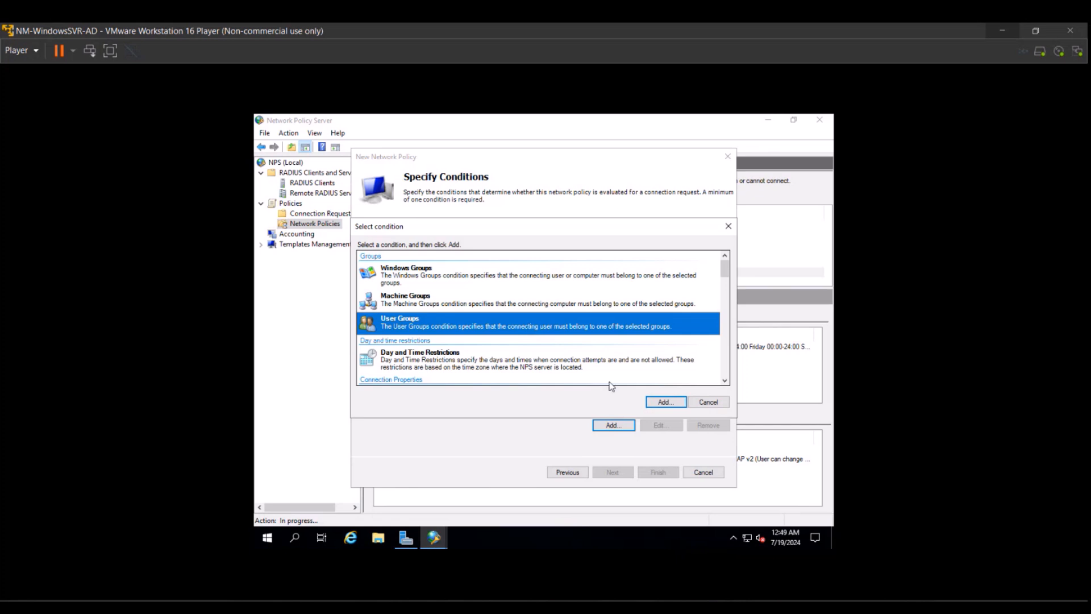
left_click(662, 402)
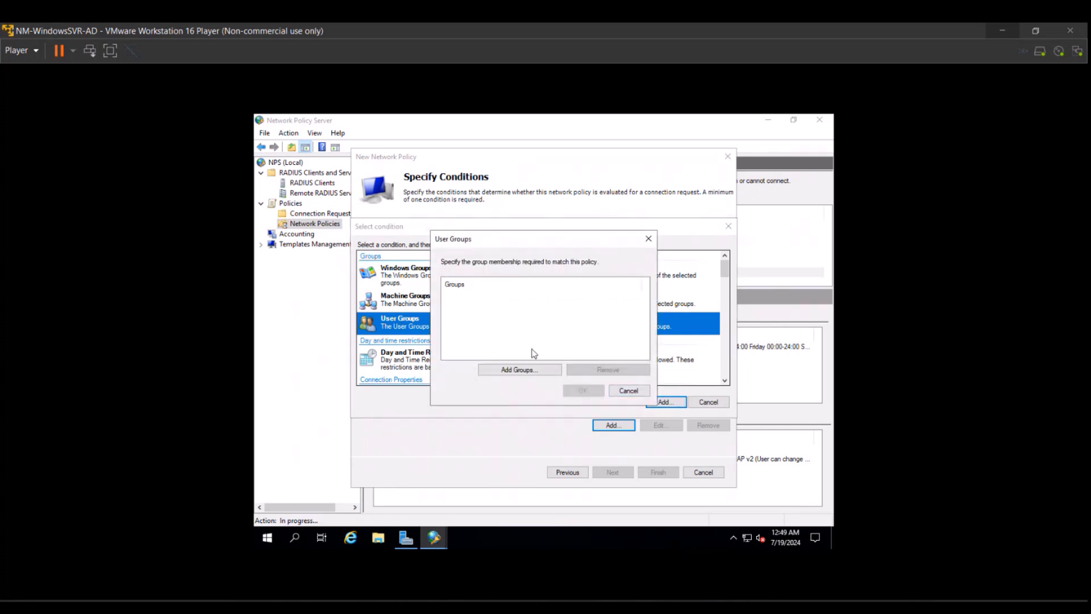
left_click(522, 370)
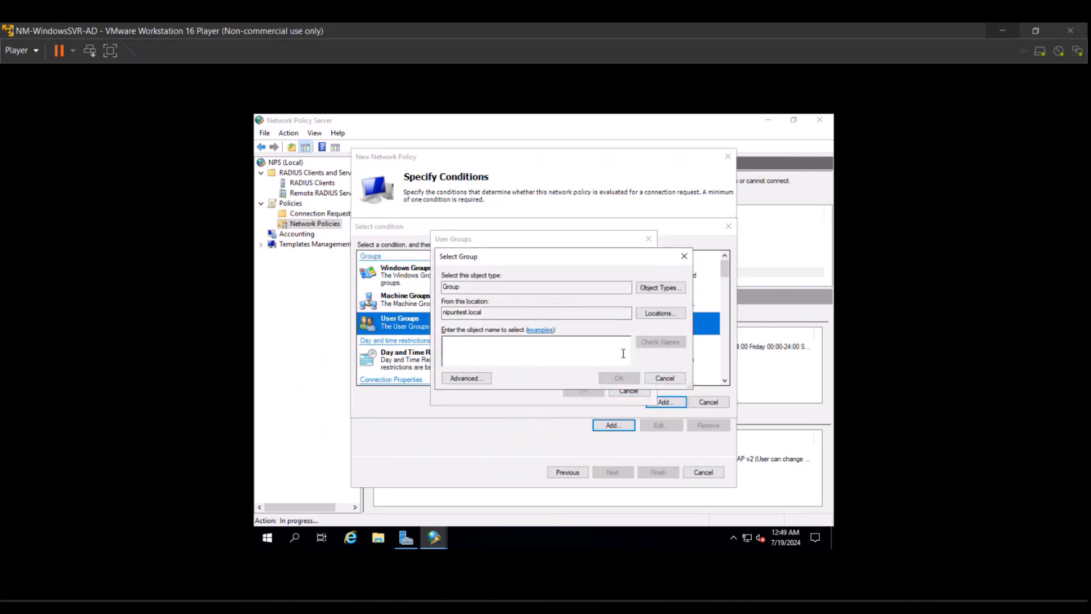
type("RO-Users")
left_click(660, 341)
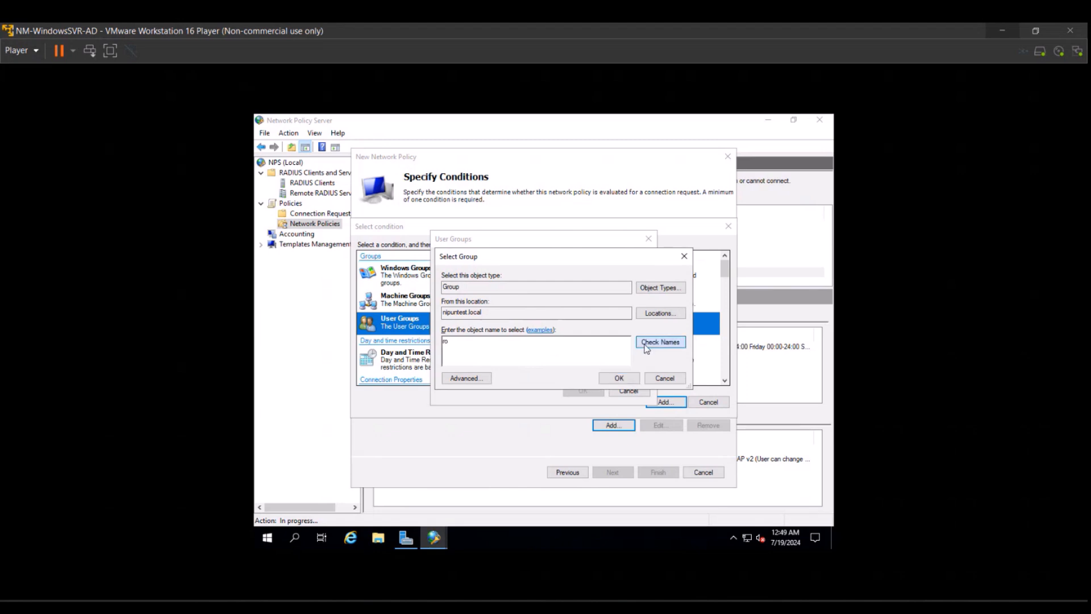
left_click(619, 377)
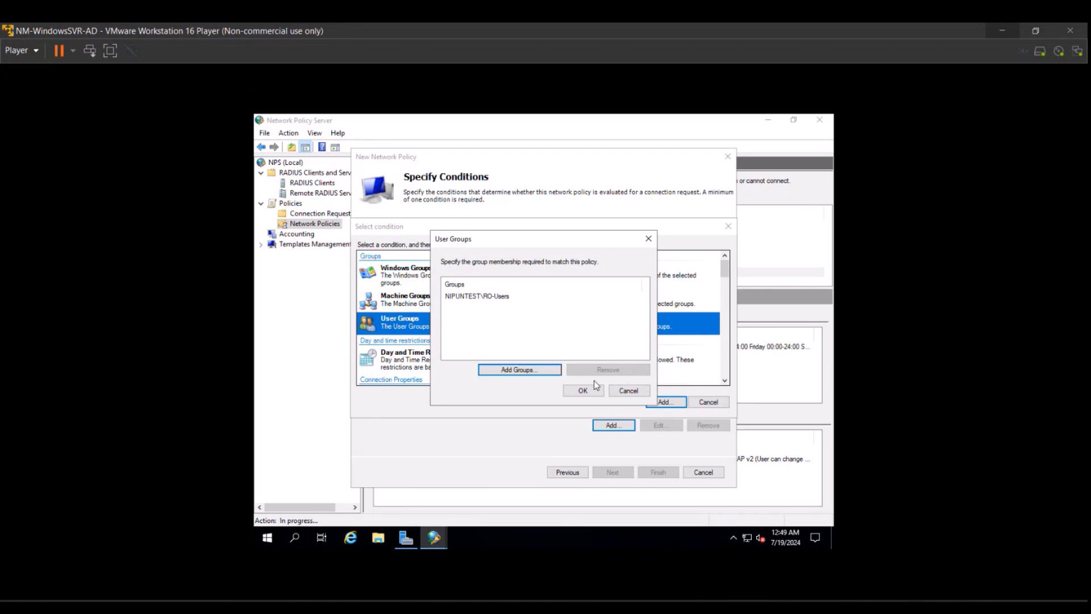
left_click(591, 391)
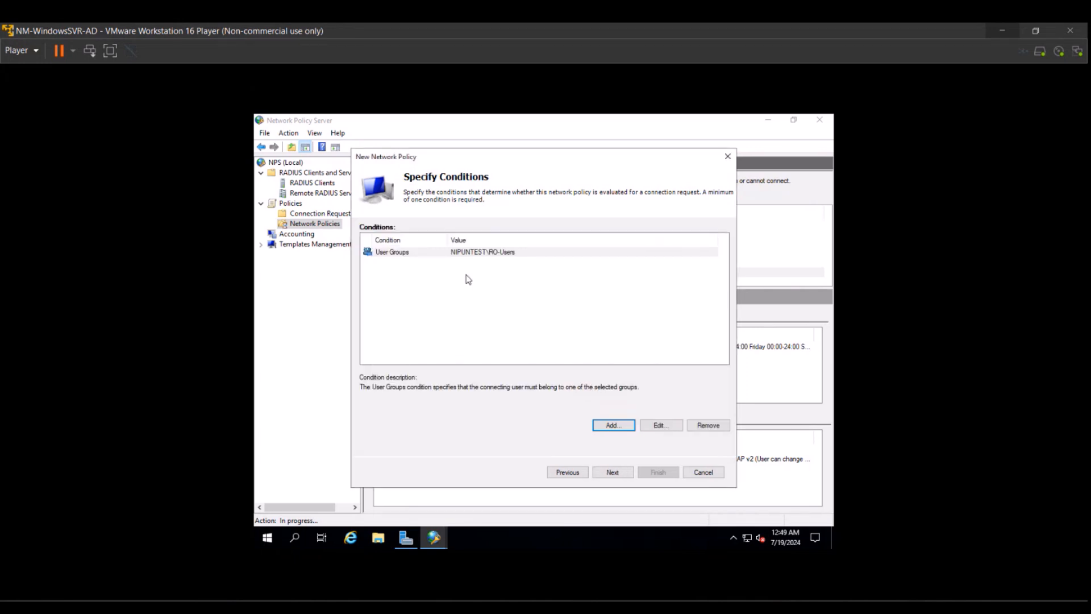
Add a Client IPv4 Address condition of 192.168.8.2, then continue to access permission.
left_click(611, 426)
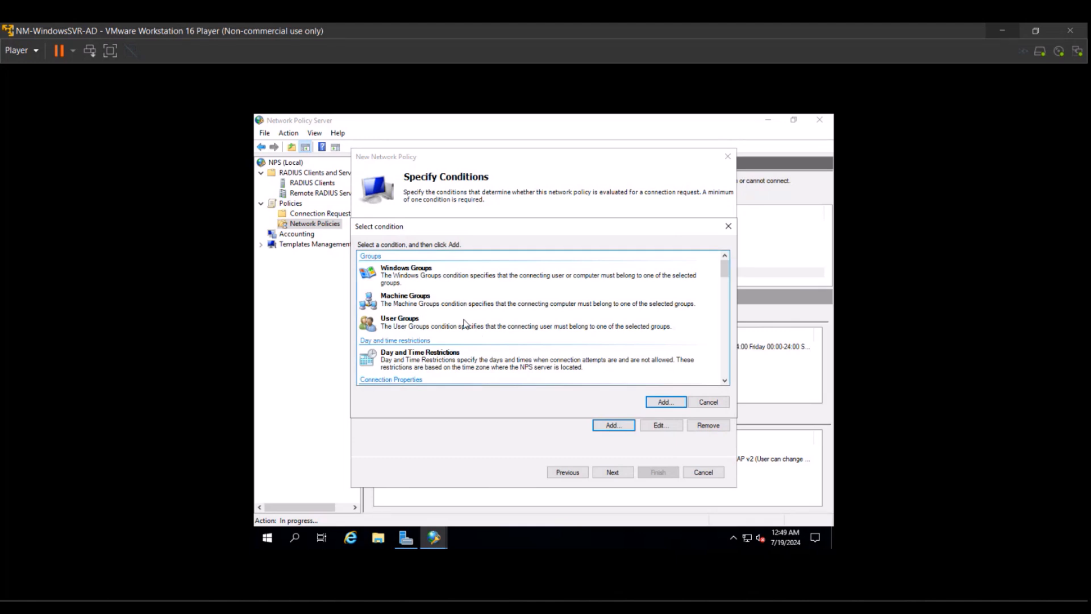
scroll(464, 323, "down", 5)
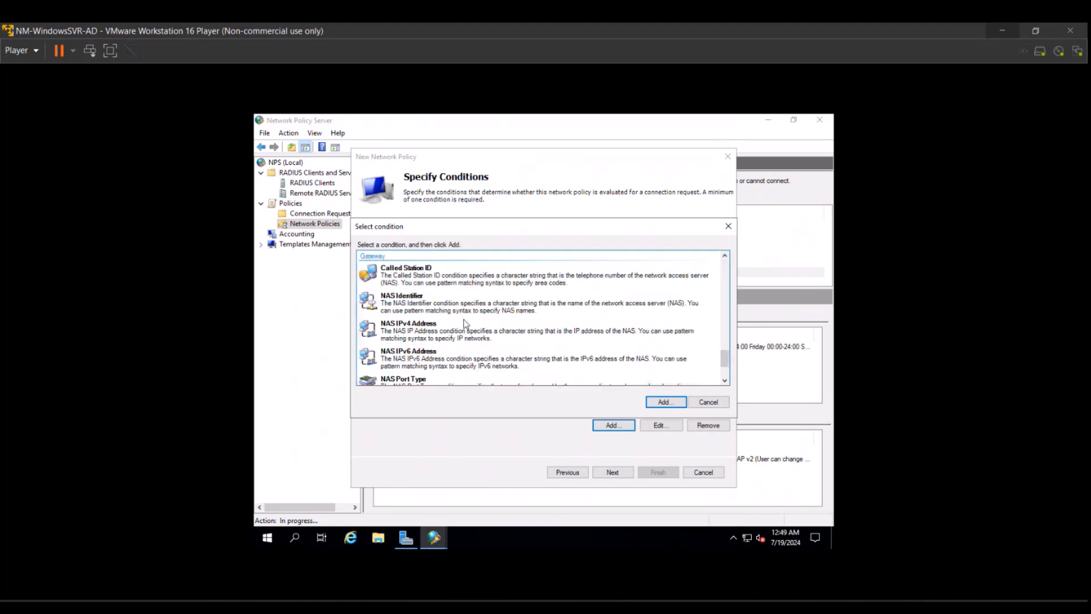
scroll(464, 323, "up", 4)
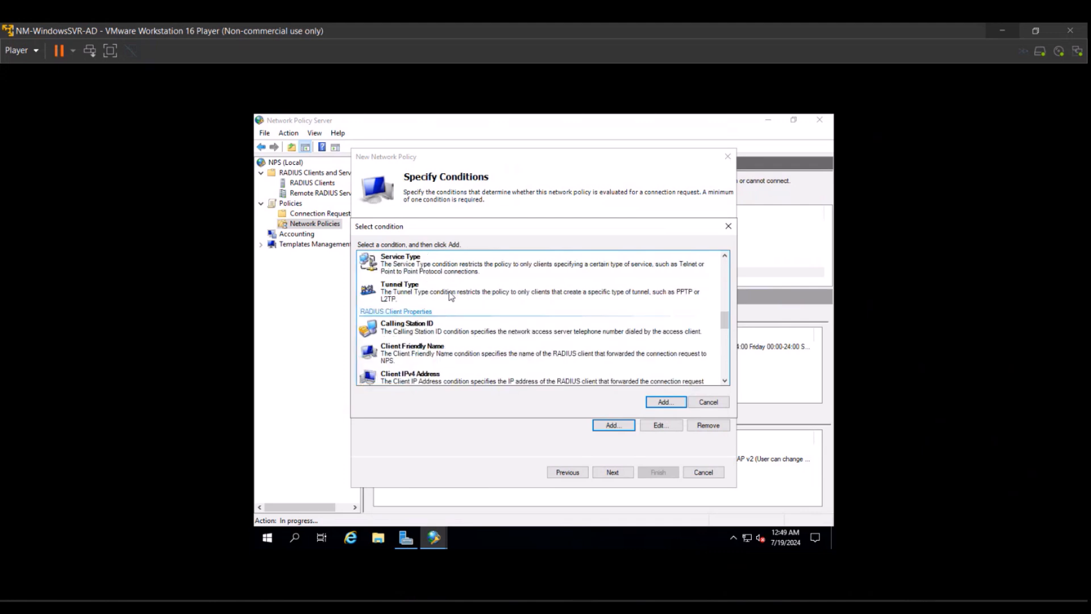
left_click(447, 375)
double_click(447, 375)
type("192.168.8.2")
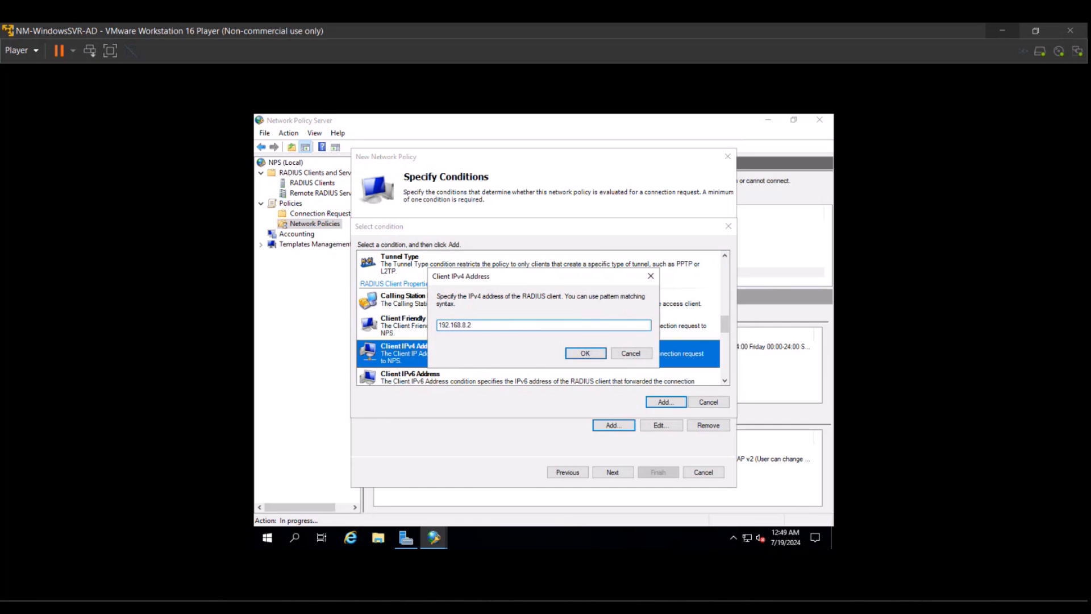
left_click(603, 356)
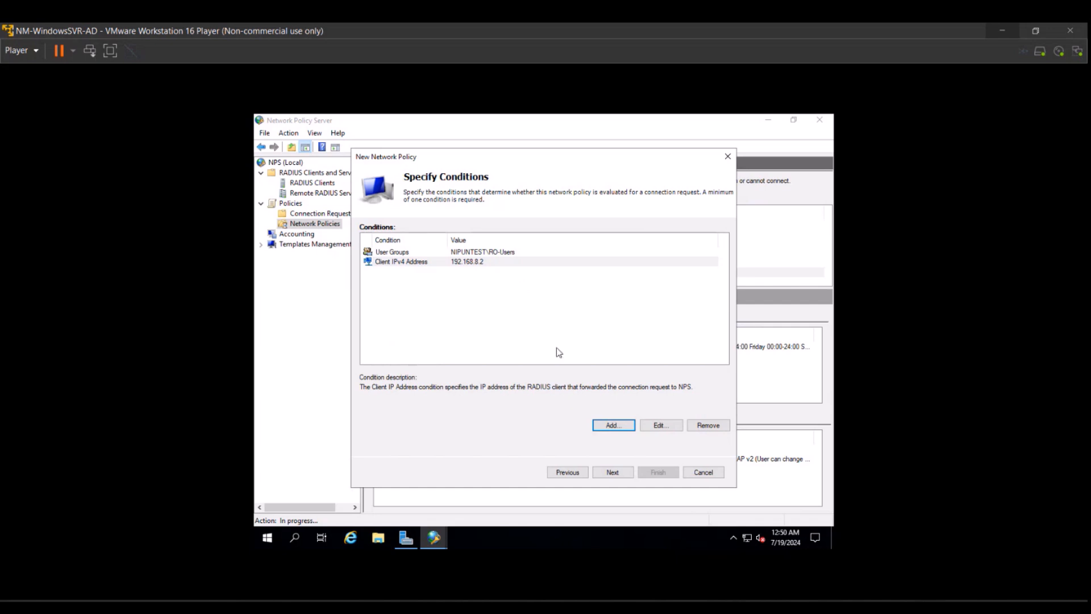
left_click(601, 466)
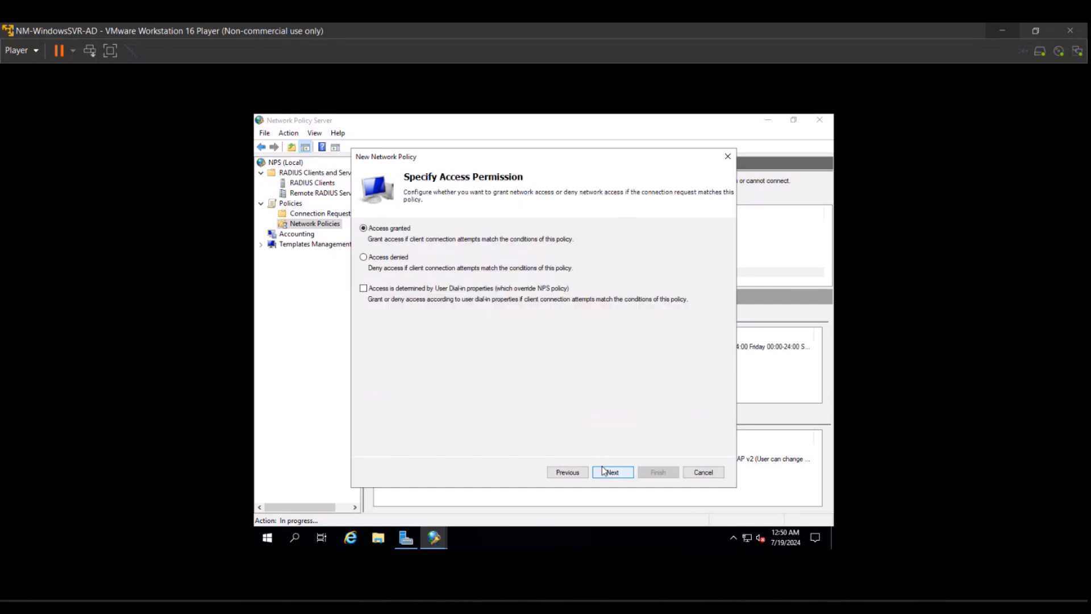
Keep Access granted, limit authentication to unencrypted PAP/SPAP, and decline the help prompt.
left_click(603, 470)
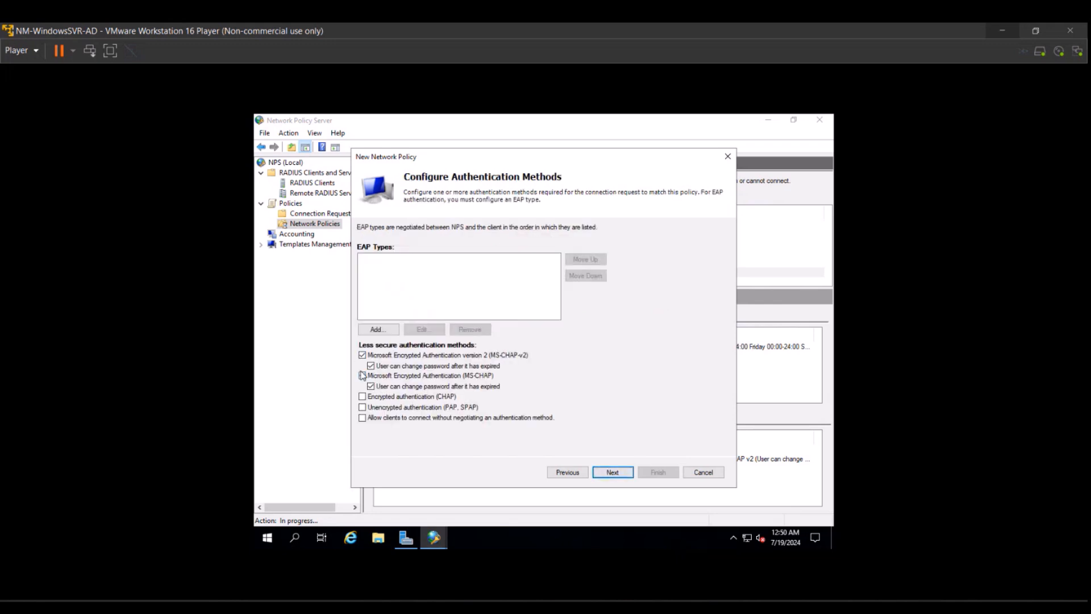
left_click(362, 354)
left_click(362, 375)
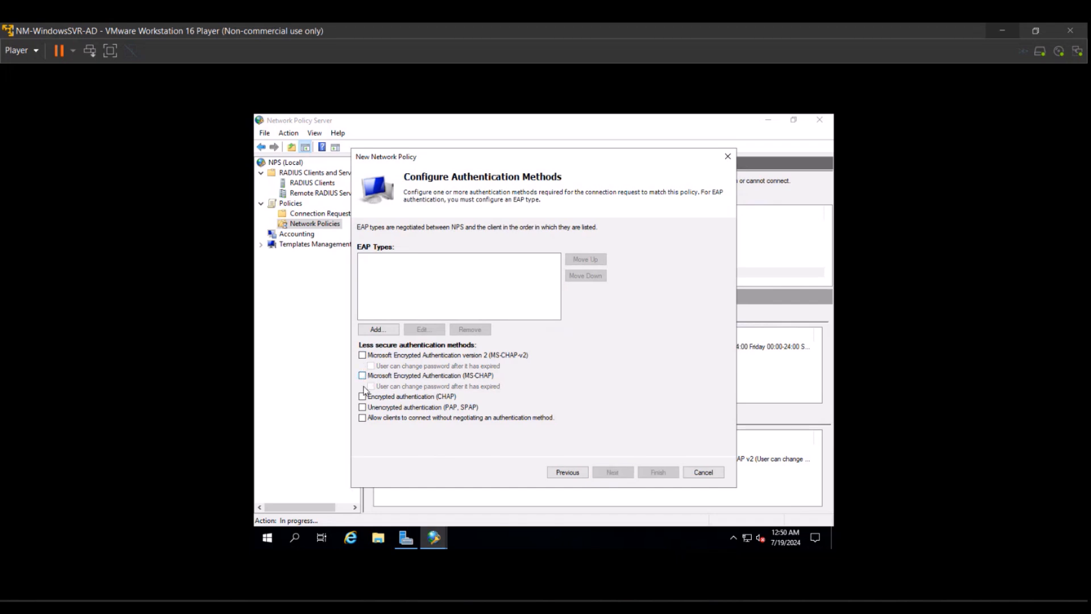
left_click(362, 407)
left_click(600, 471)
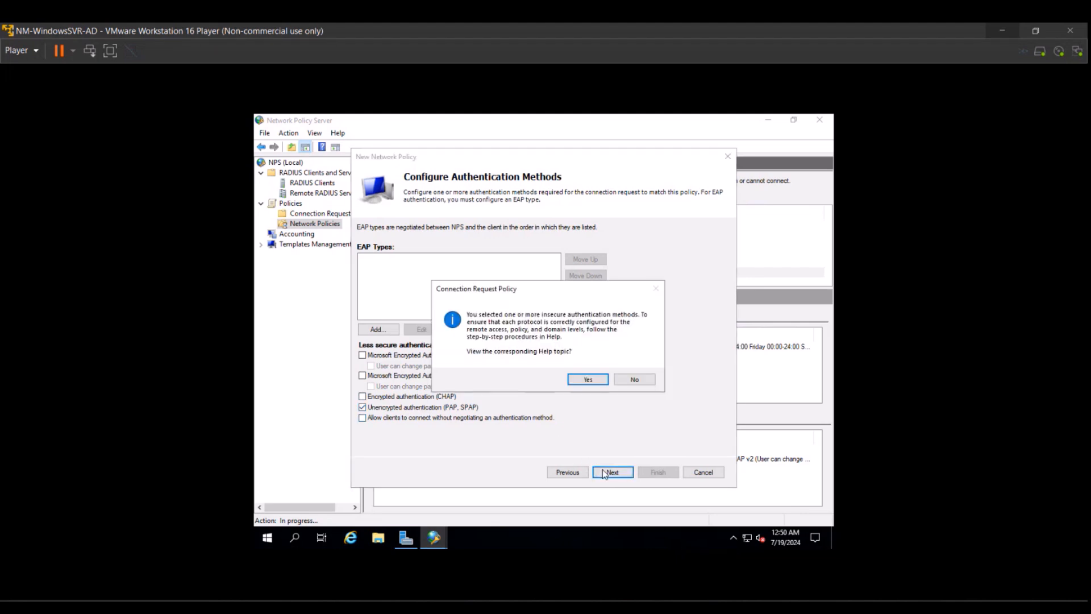
left_click(635, 378)
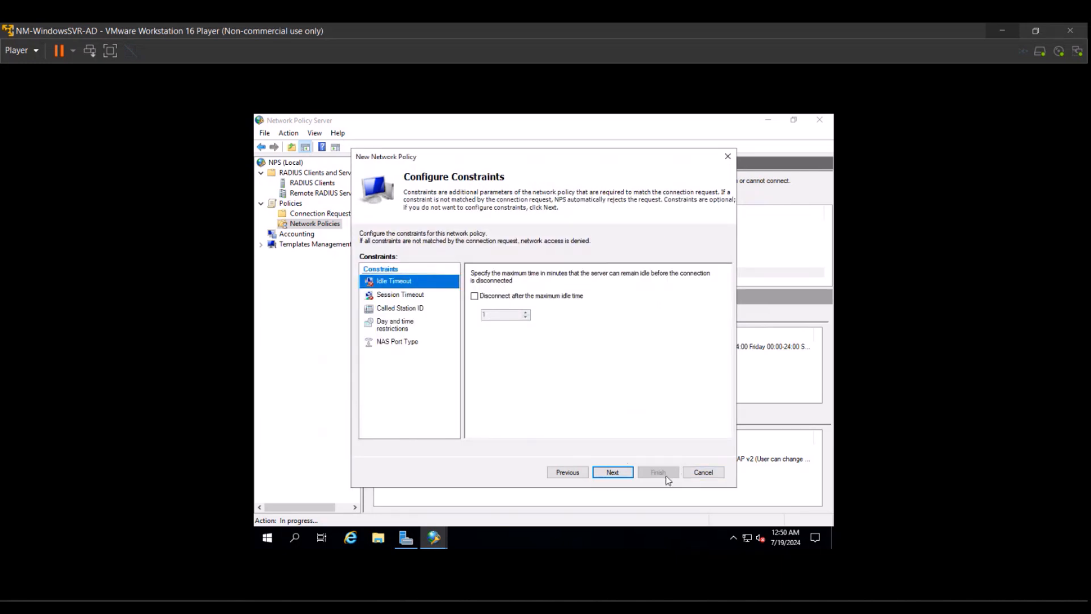
Remove Framed-Protocol from the second policy's standard RADIUS attributes.
left_click(615, 472)
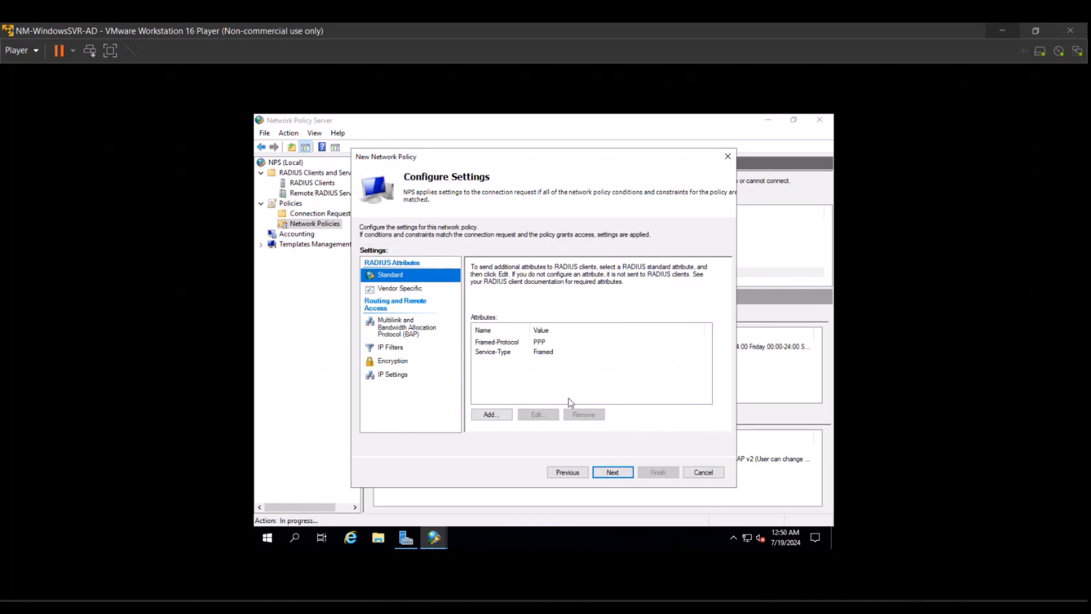
left_click(541, 343)
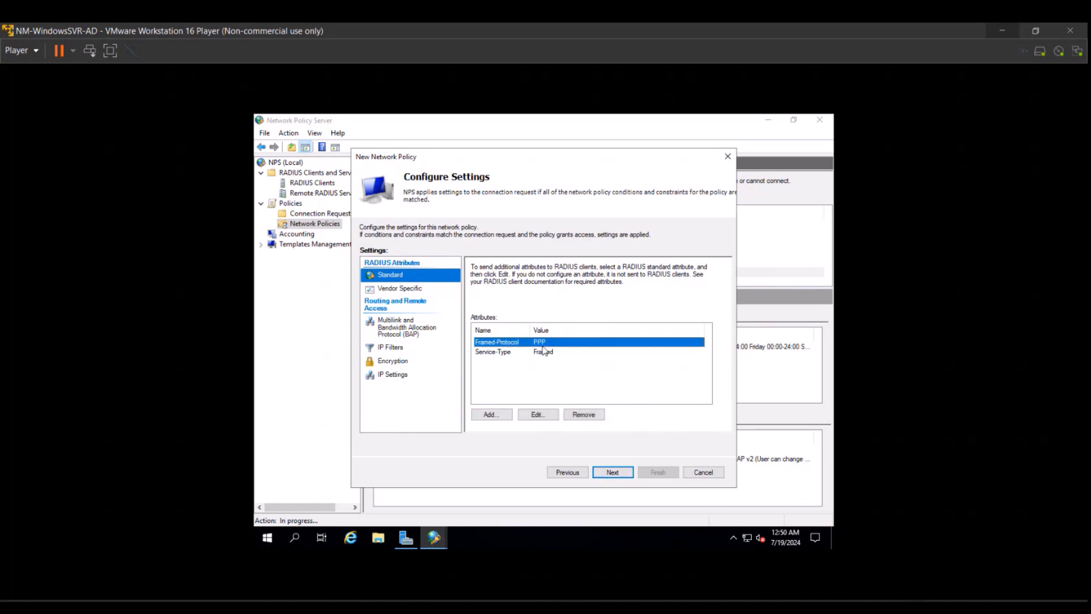
left_click(580, 417)
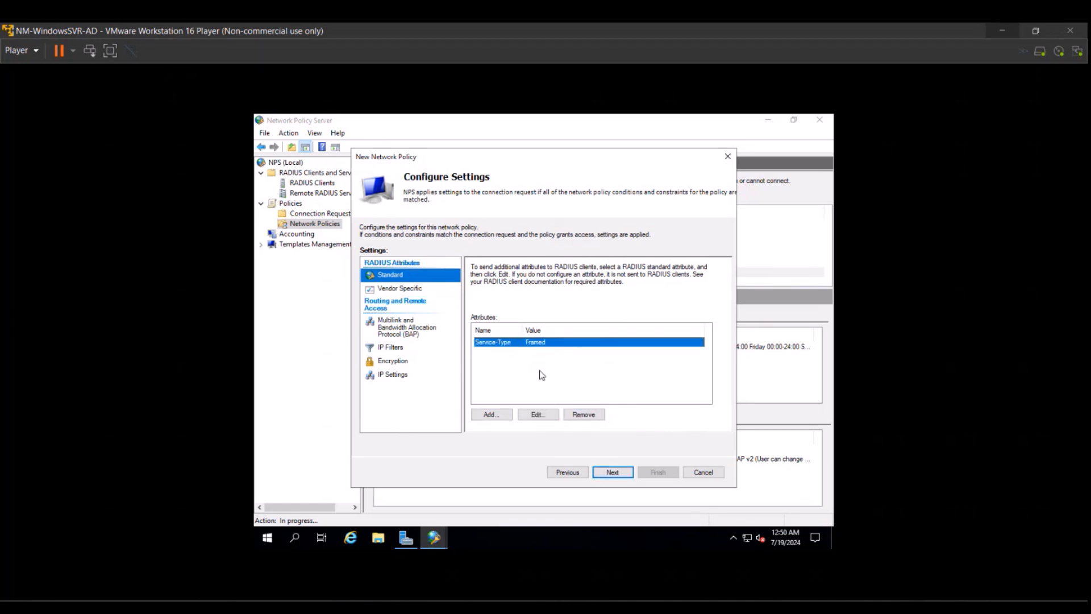
Change the Service-Type attribute's value to Login under Others.
left_click(536, 414)
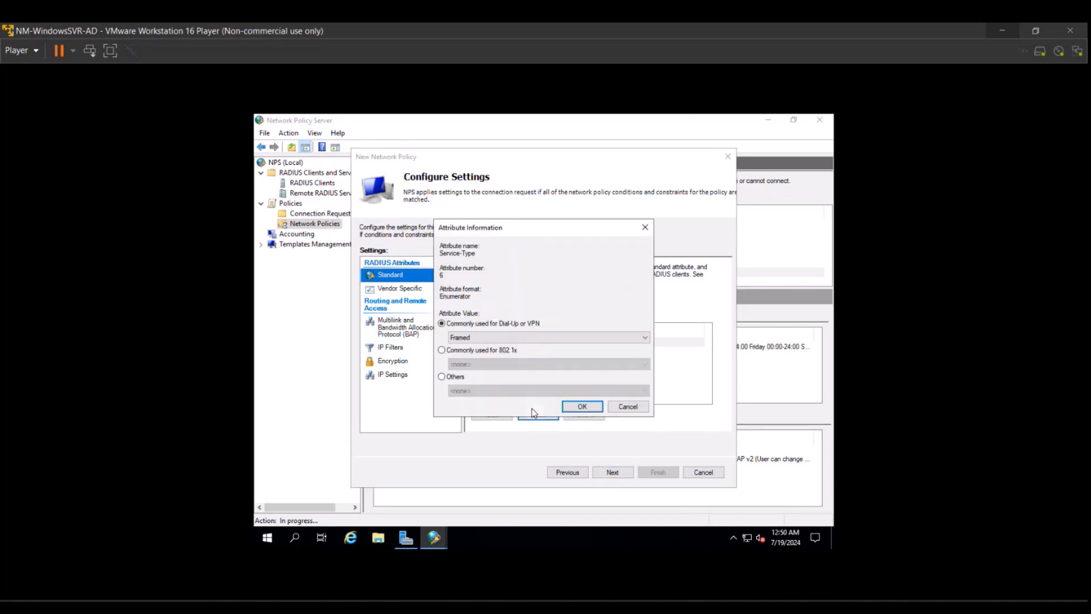
left_click(442, 351)
left_click(441, 325)
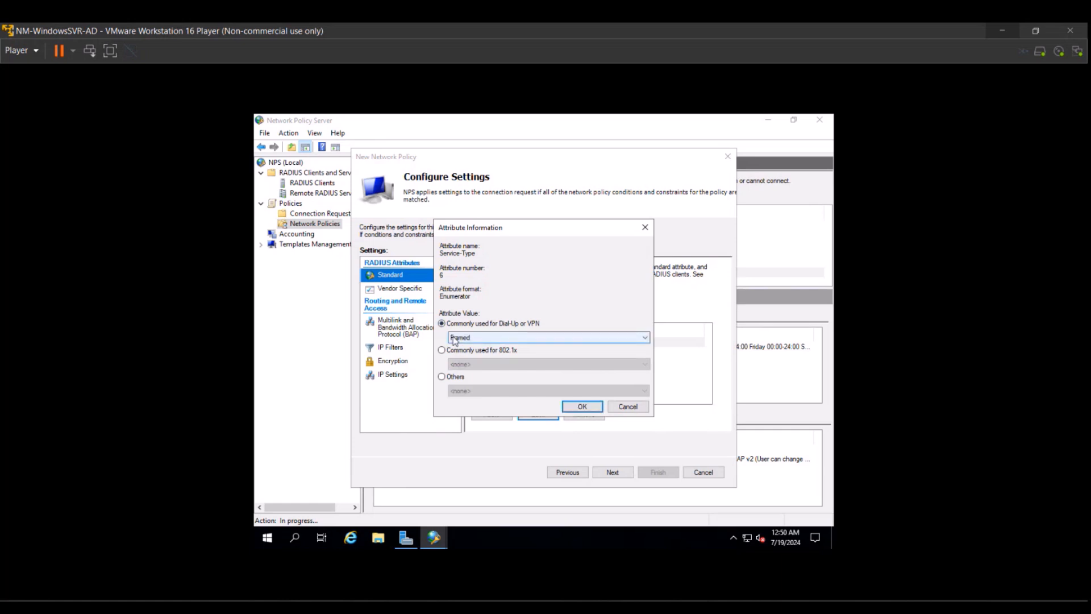
left_click(458, 340)
left_click(461, 349)
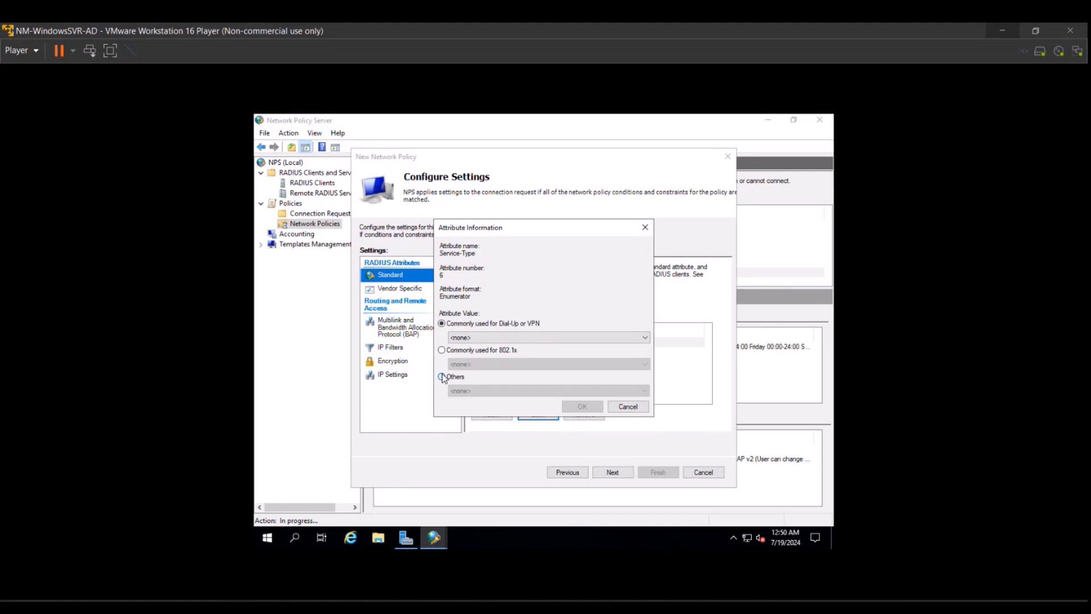
left_click(442, 377)
left_click(462, 391)
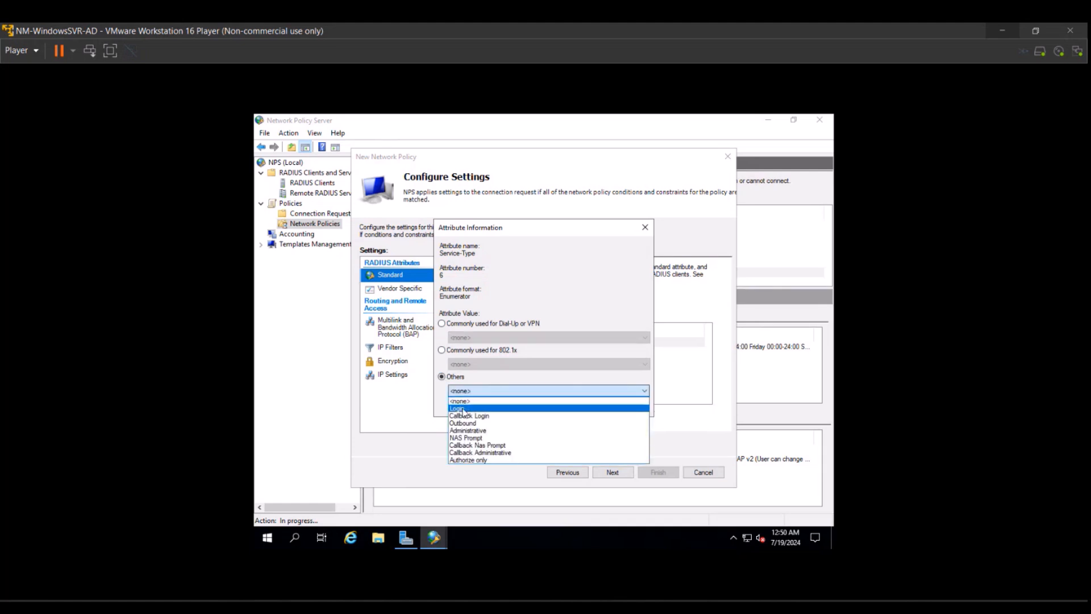
left_click(462, 409)
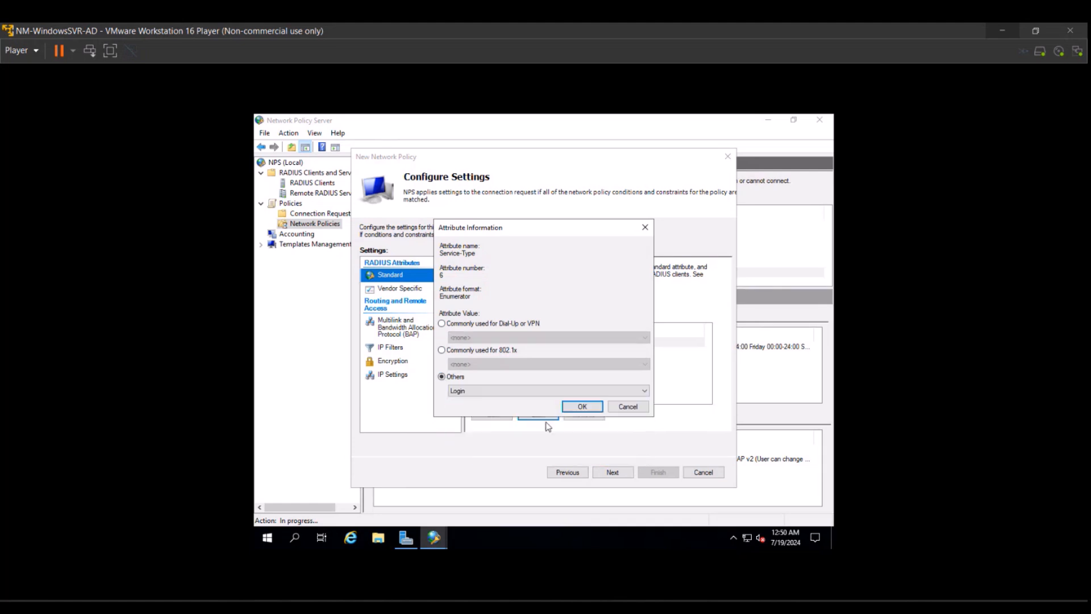
key("Return")
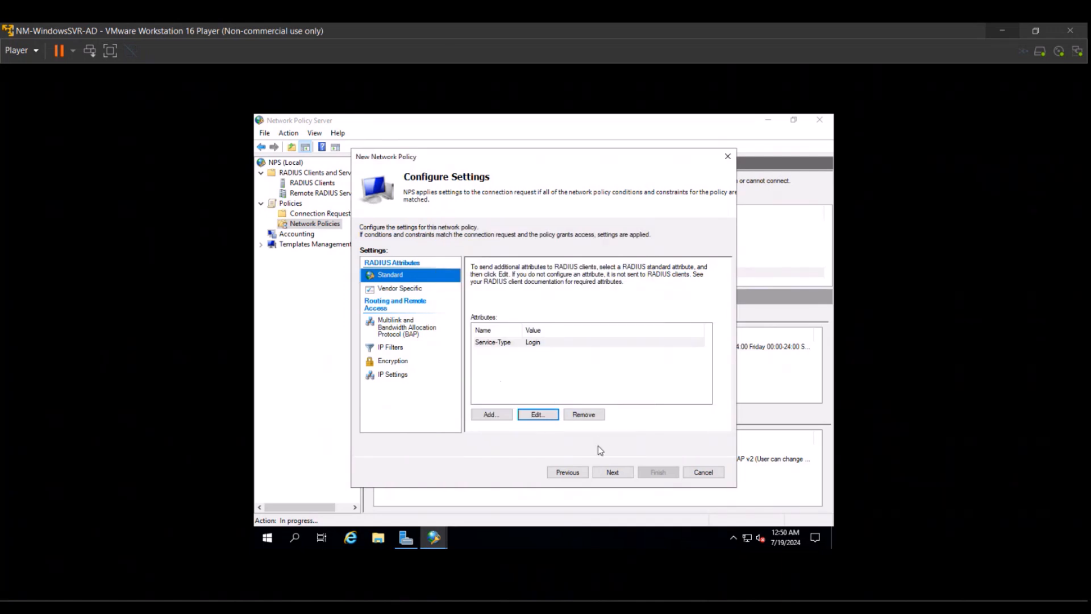
Add Cisco's Cisco-AV-Pair vendor attribute with value shell:priv-lvl=5, then go to the summary.
left_click(403, 289)
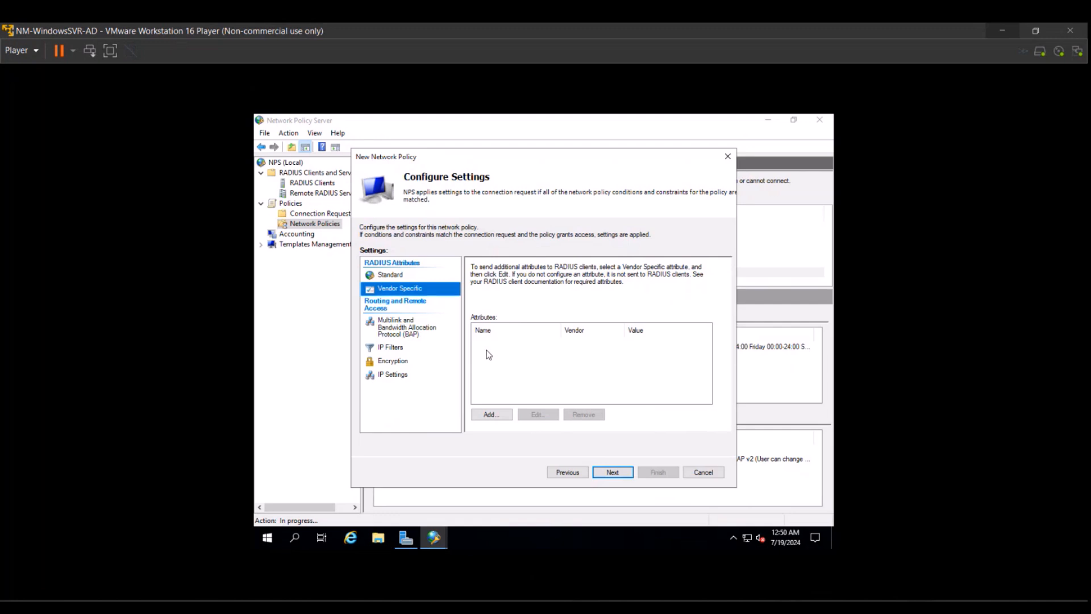
left_click(491, 414)
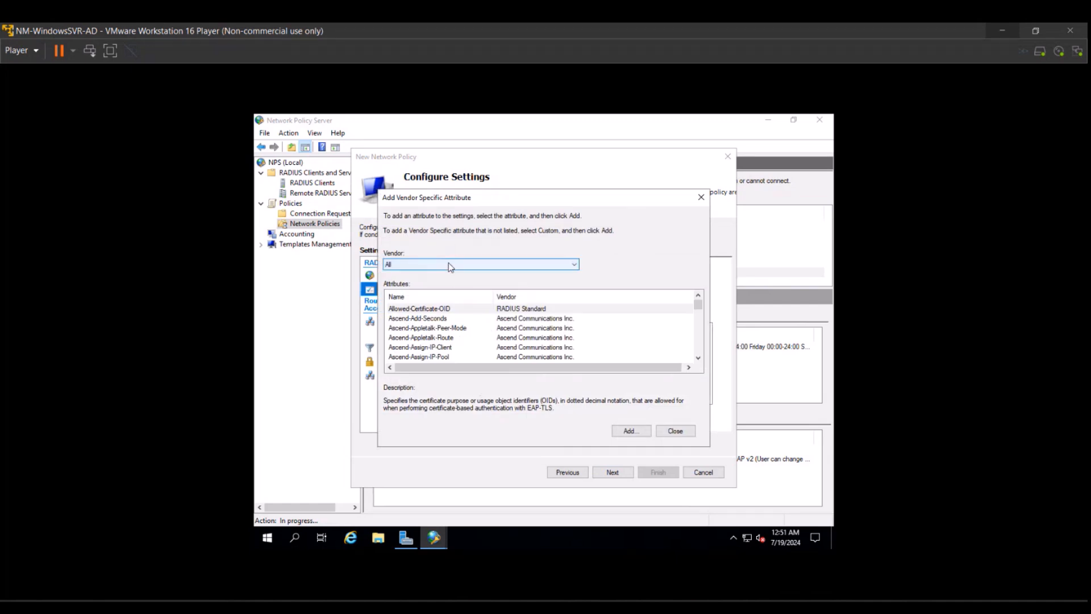
left_click(449, 263)
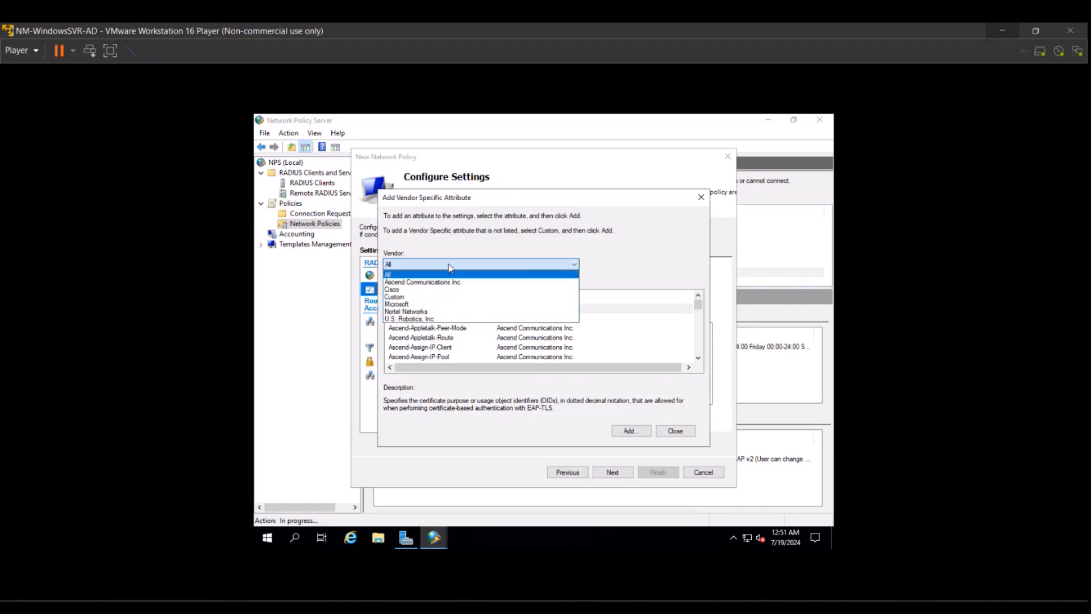
left_click(414, 292)
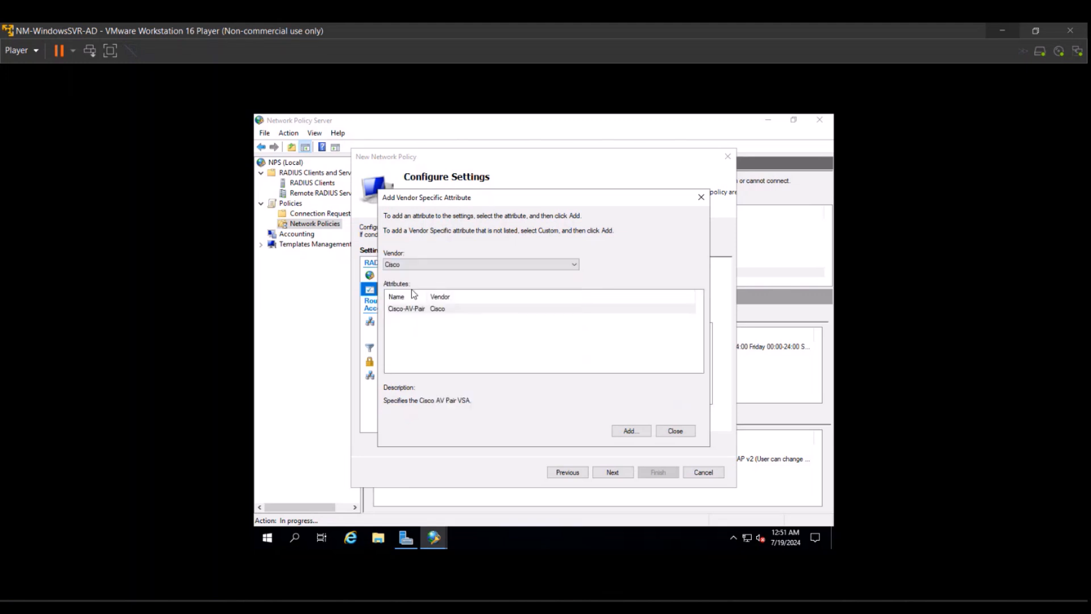
left_click(625, 429)
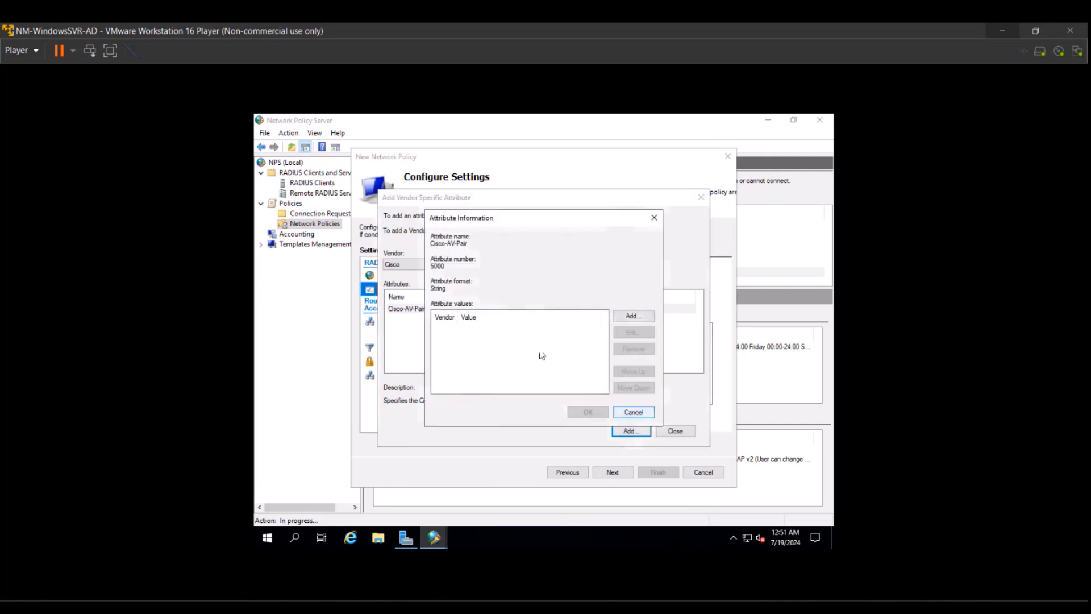
left_click(650, 317)
type("shell:priv-lvl=5")
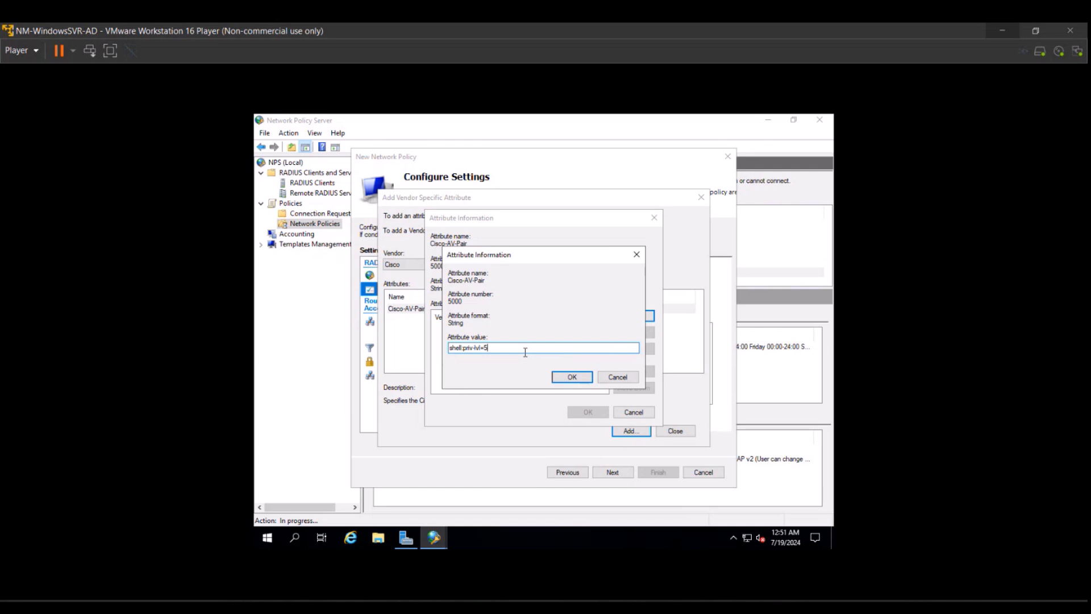
left_click(556, 377)
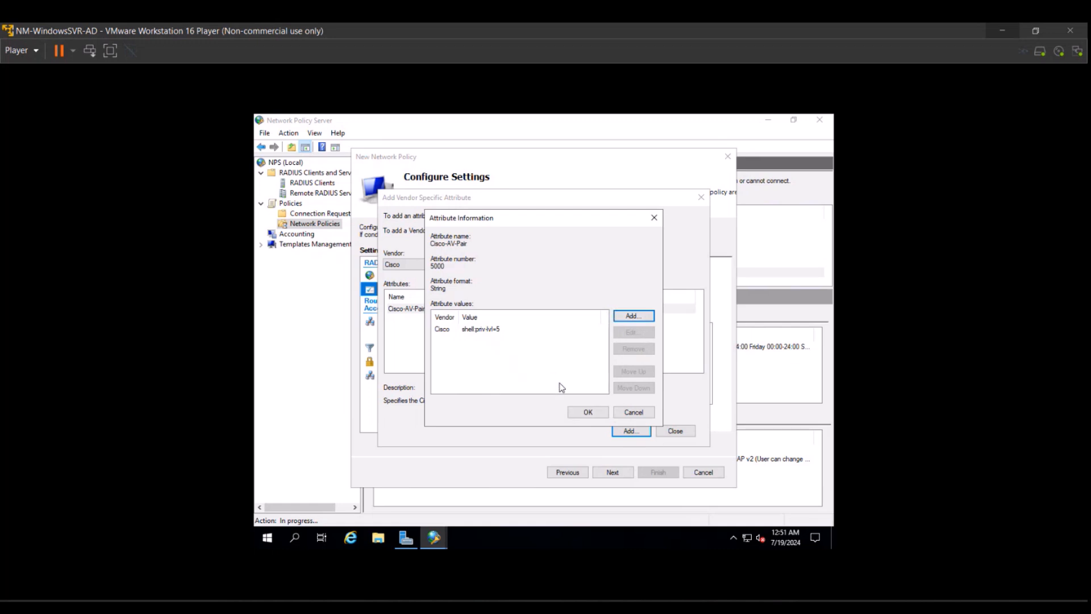
left_click(575, 409)
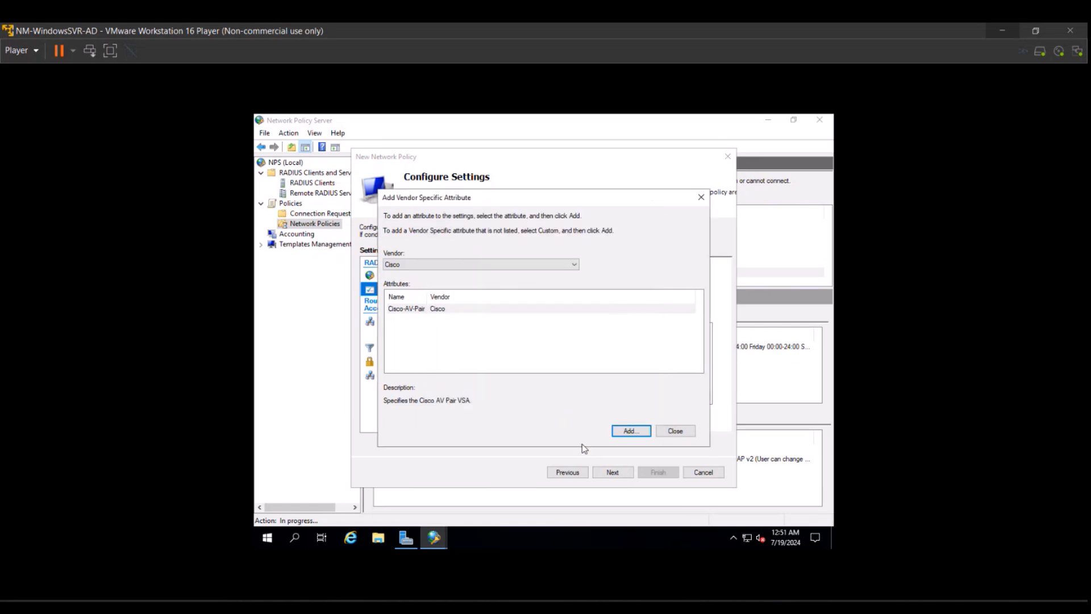
left_click(675, 430)
left_click(622, 467)
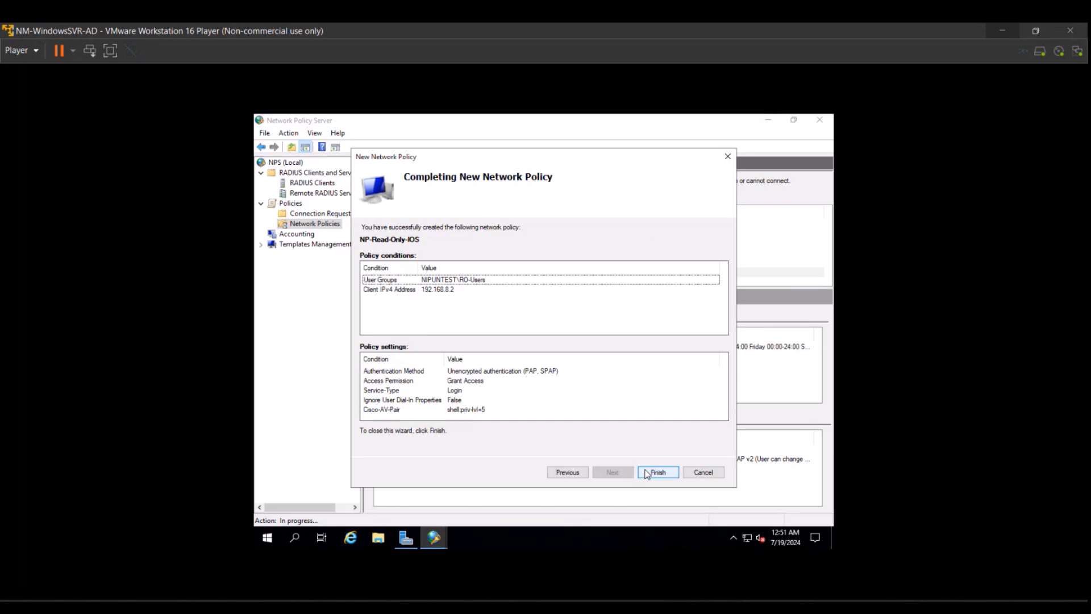
Finish creating the NP-Read-Only-IOS policy and select it in the network policies list.
left_click(647, 474)
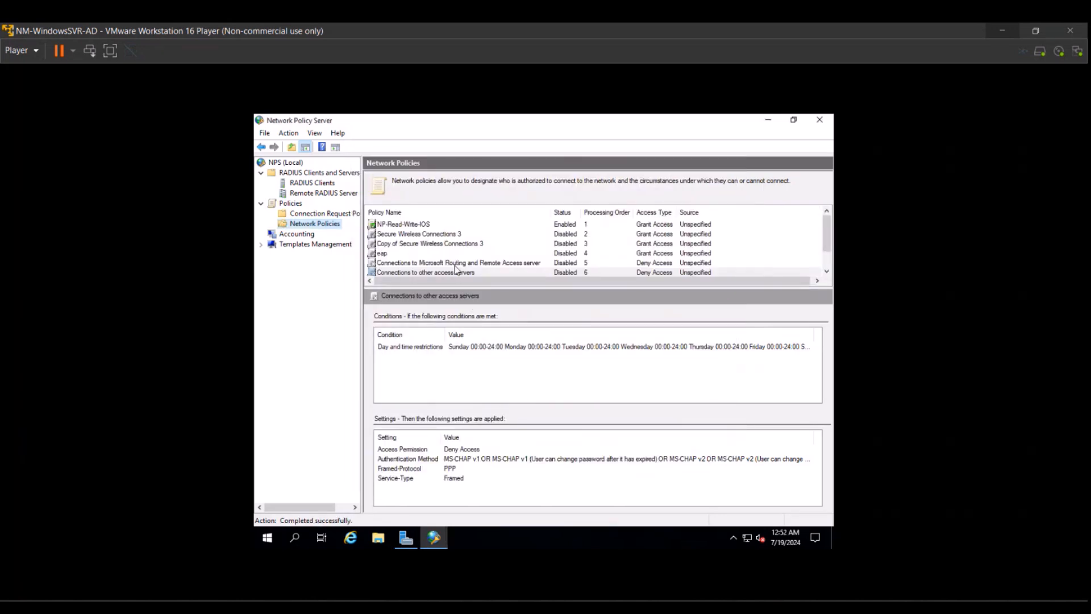
scroll(455, 270, "down", 1)
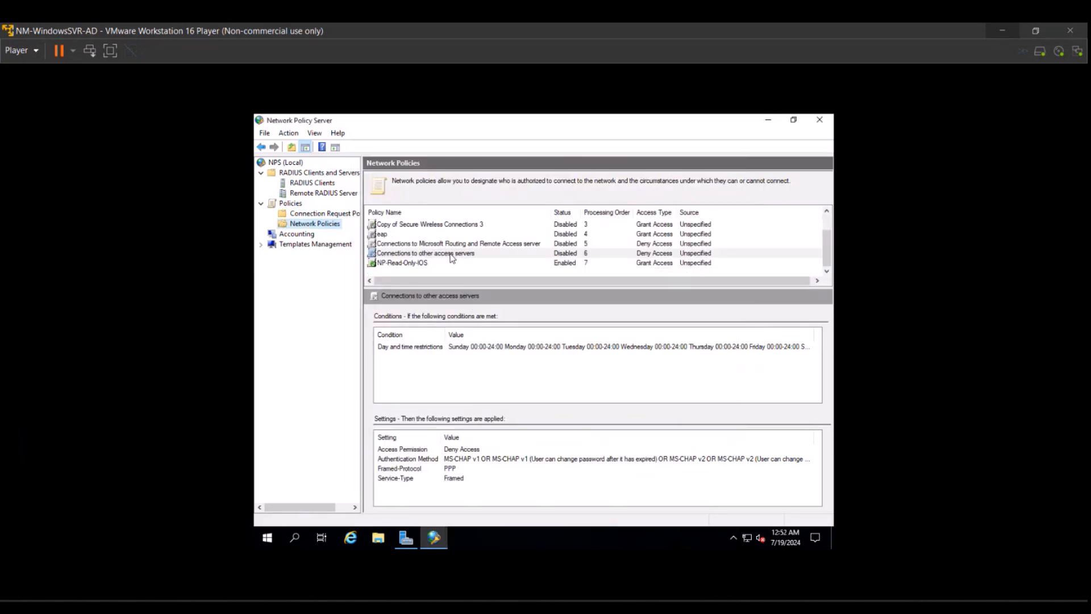
left_click(442, 263)
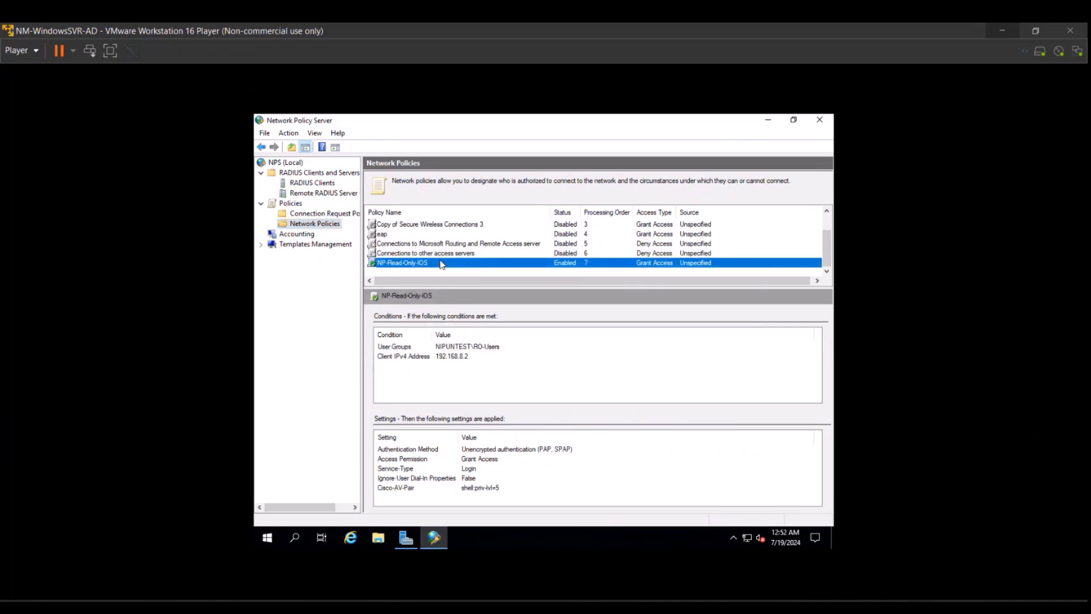
Move NP-Read-Only-IOS up three places in the policy processing order.
right_click(441, 263)
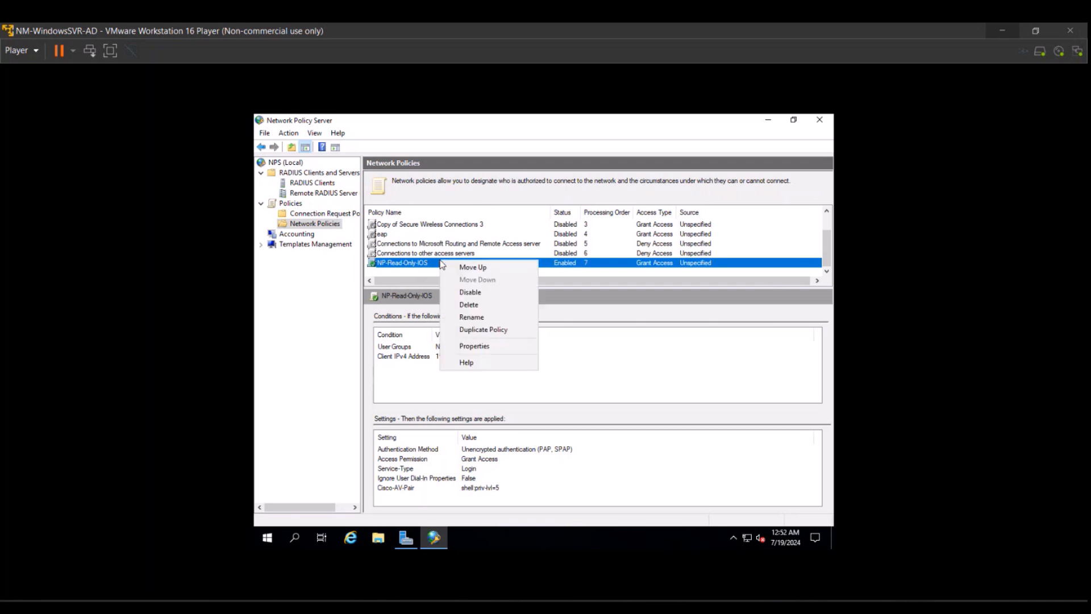
left_click(452, 268)
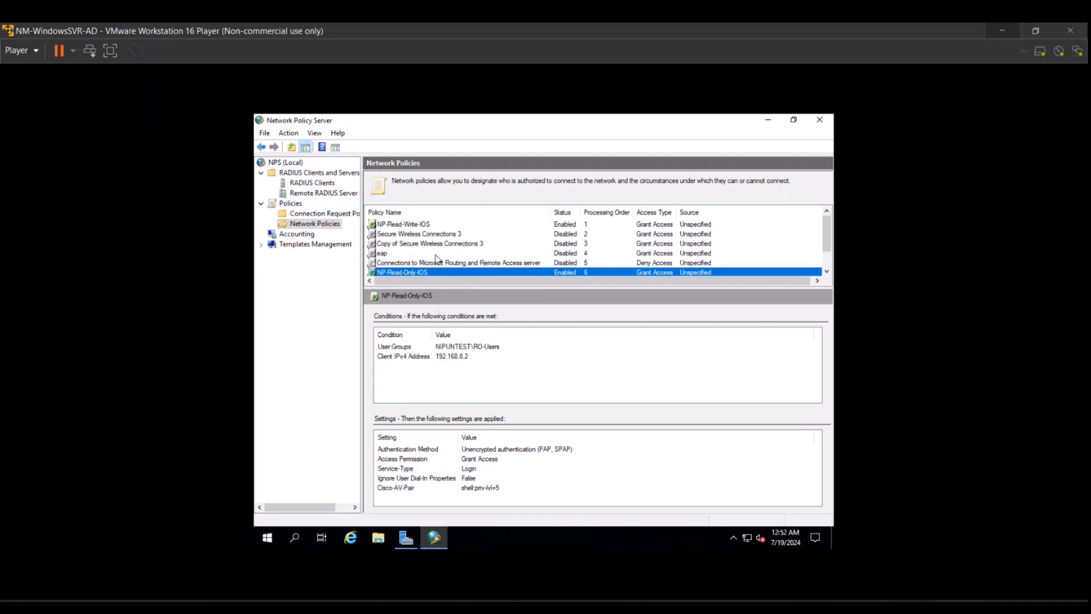
right_click(428, 272)
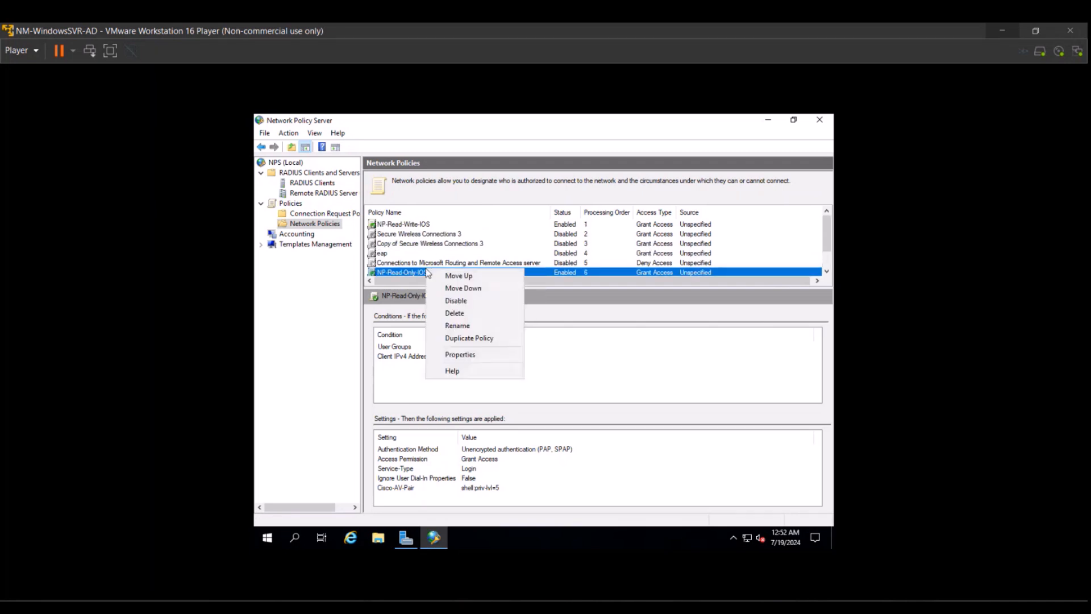
left_click(435, 277)
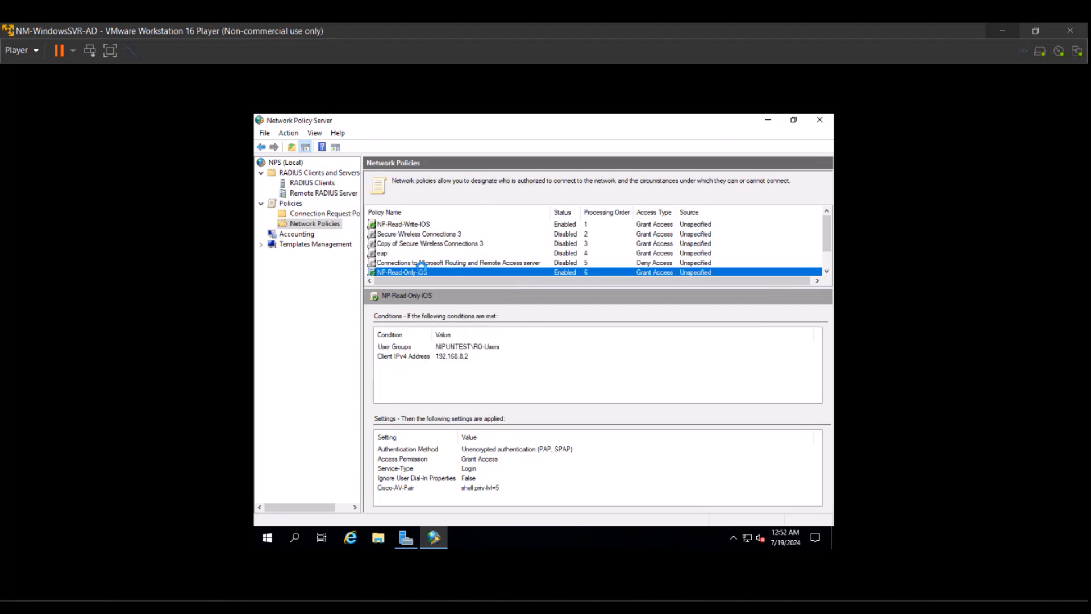
right_click(415, 265)
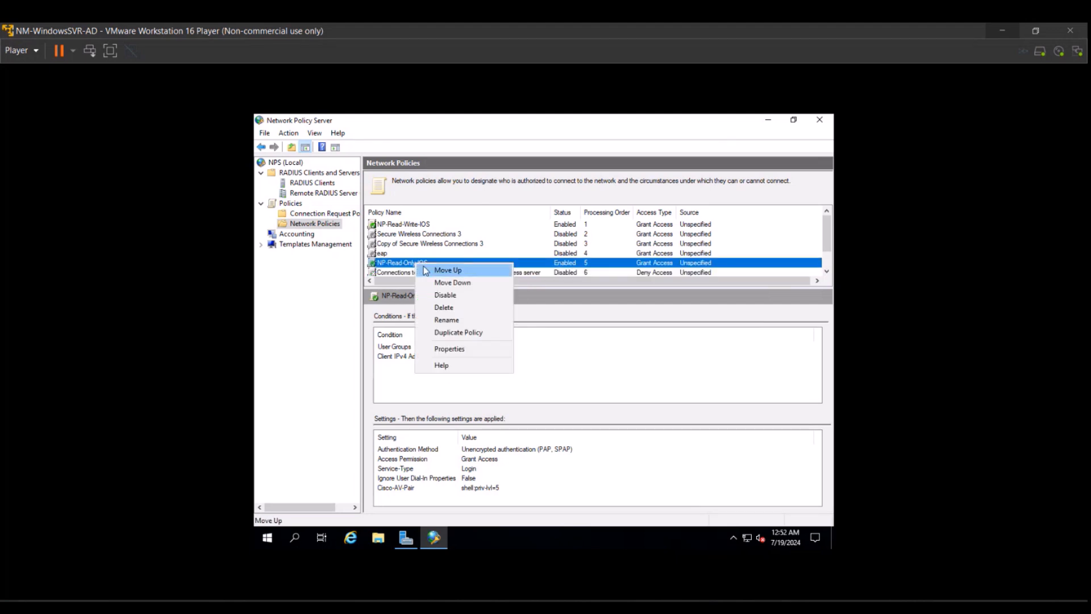
left_click(423, 269)
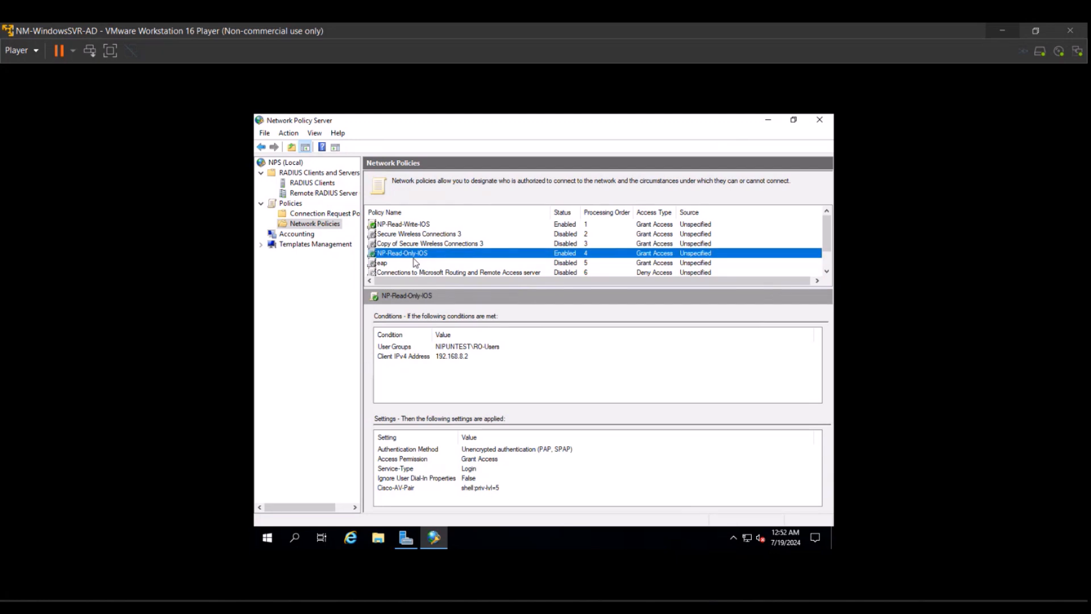